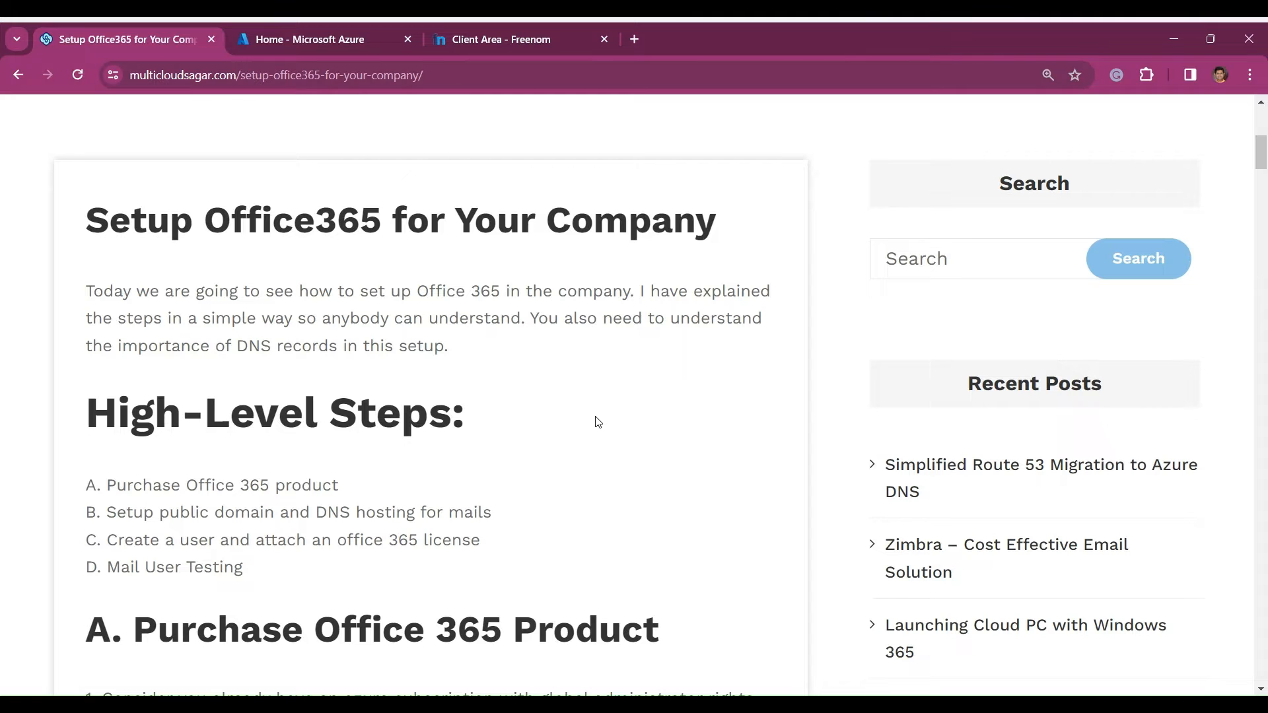
- Follow the guide's M365 Admin Center link in the purchase section and sign in to Microsoft 365
{"action": "scroll", "coordinate": [598, 422], "scroll_direction": "down", "scroll_amount": 1}
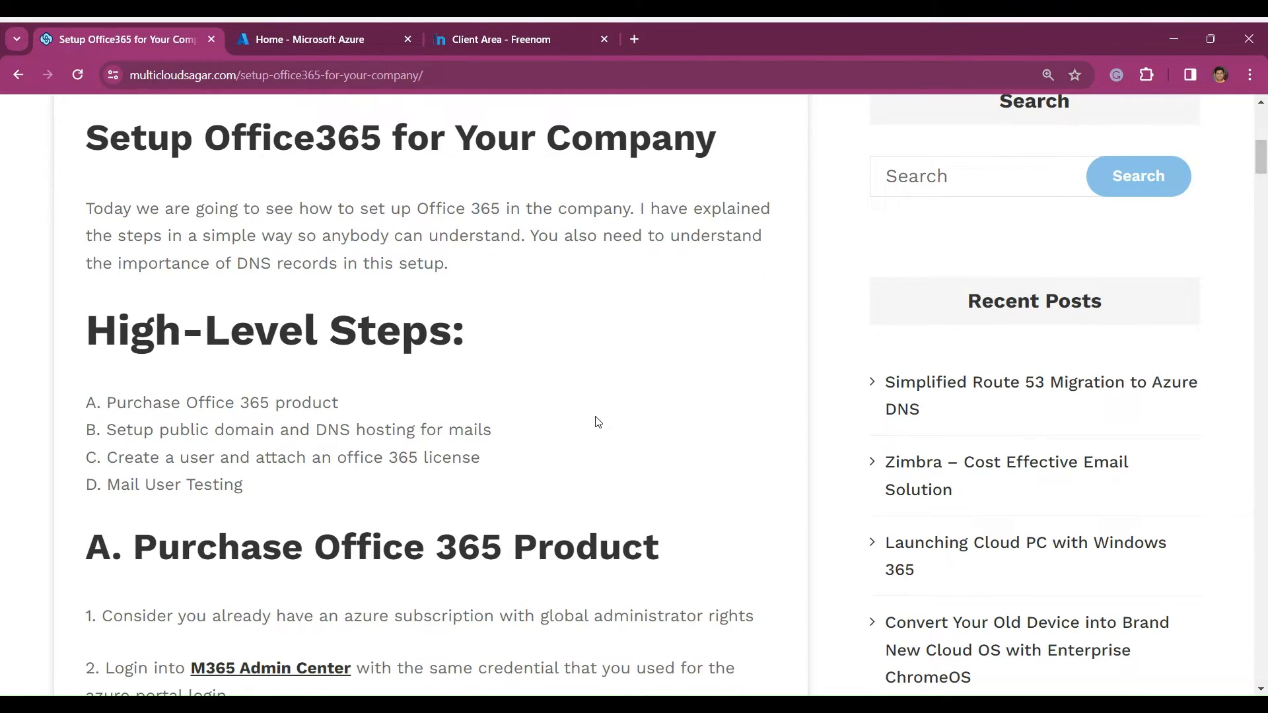
{"action": "scroll", "coordinate": [597, 421], "scroll_direction": "down", "scroll_amount": 1}
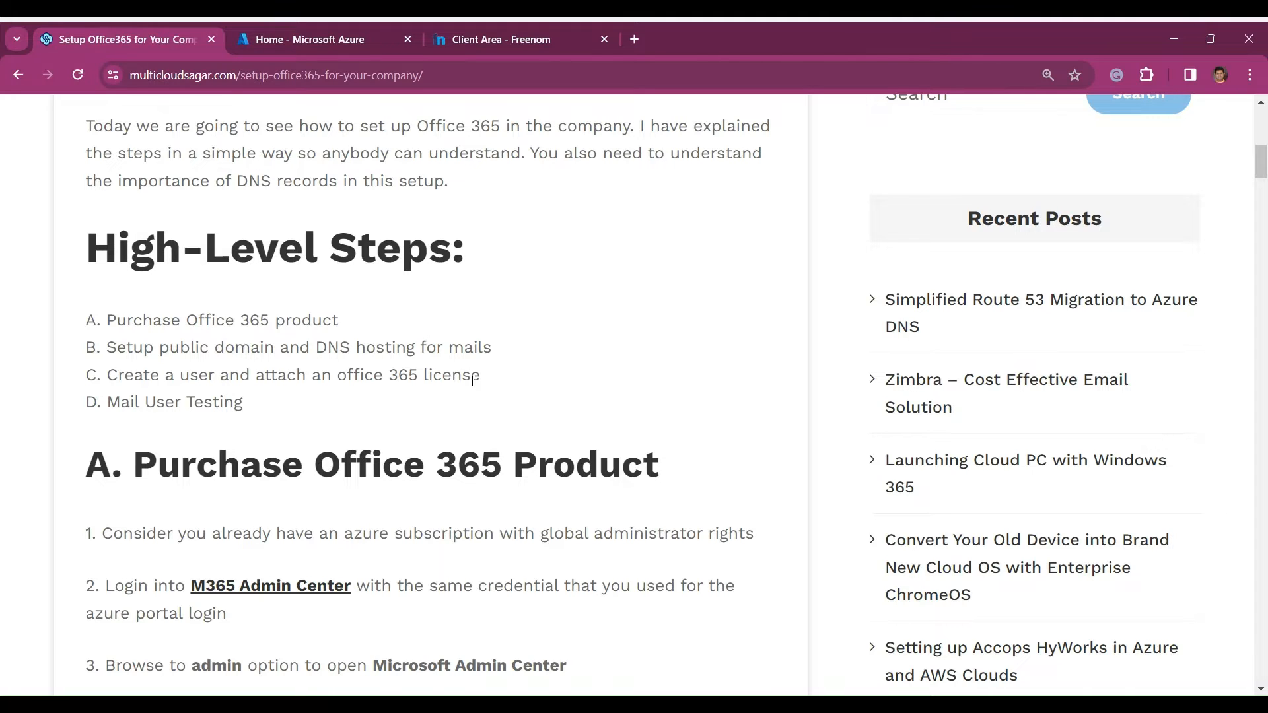
{"action": "scroll", "coordinate": [473, 381], "scroll_direction": "down", "scroll_amount": 2}
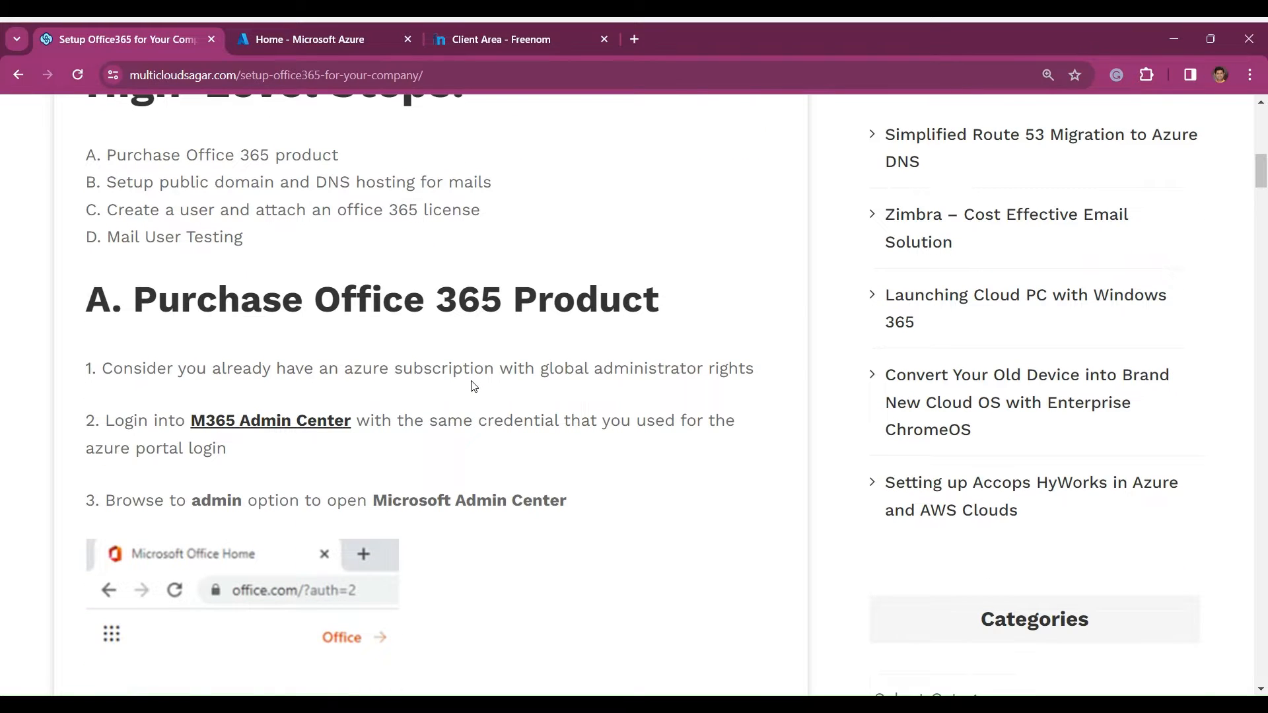
{"action": "scroll", "coordinate": [473, 386], "scroll_direction": "down", "scroll_amount": 1}
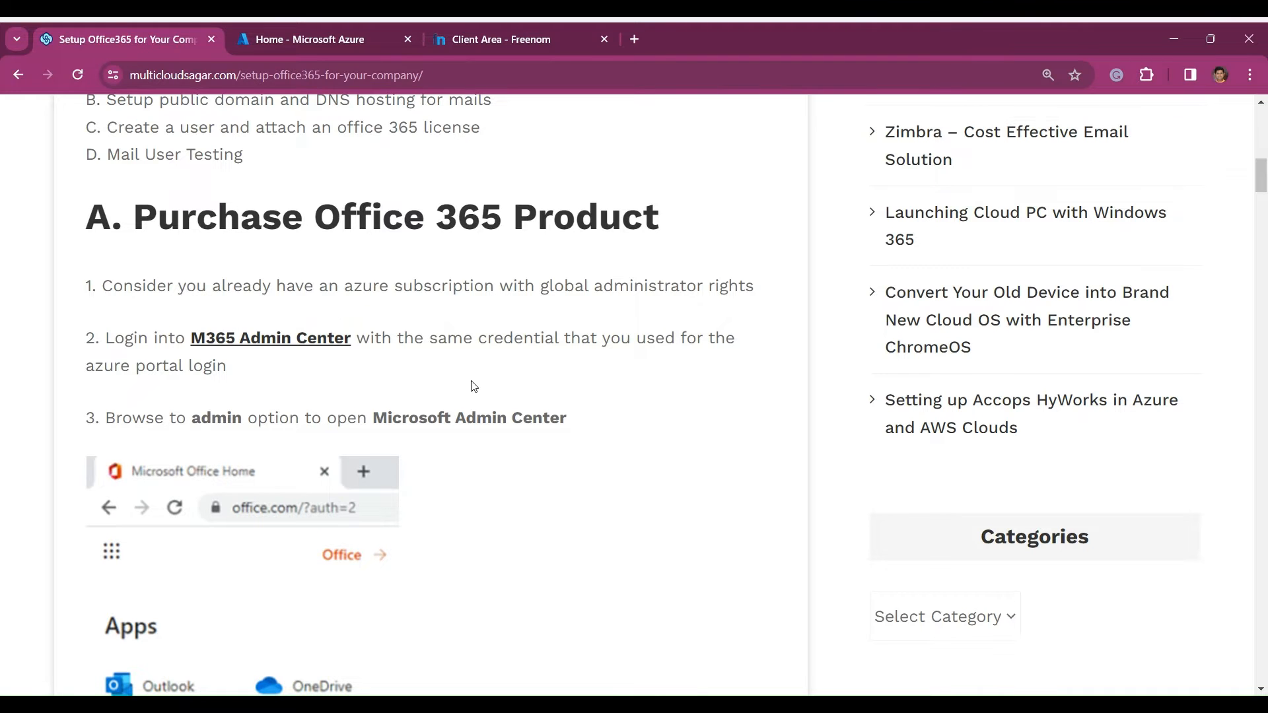
{"action": "left_click", "coordinate": [279, 341]}
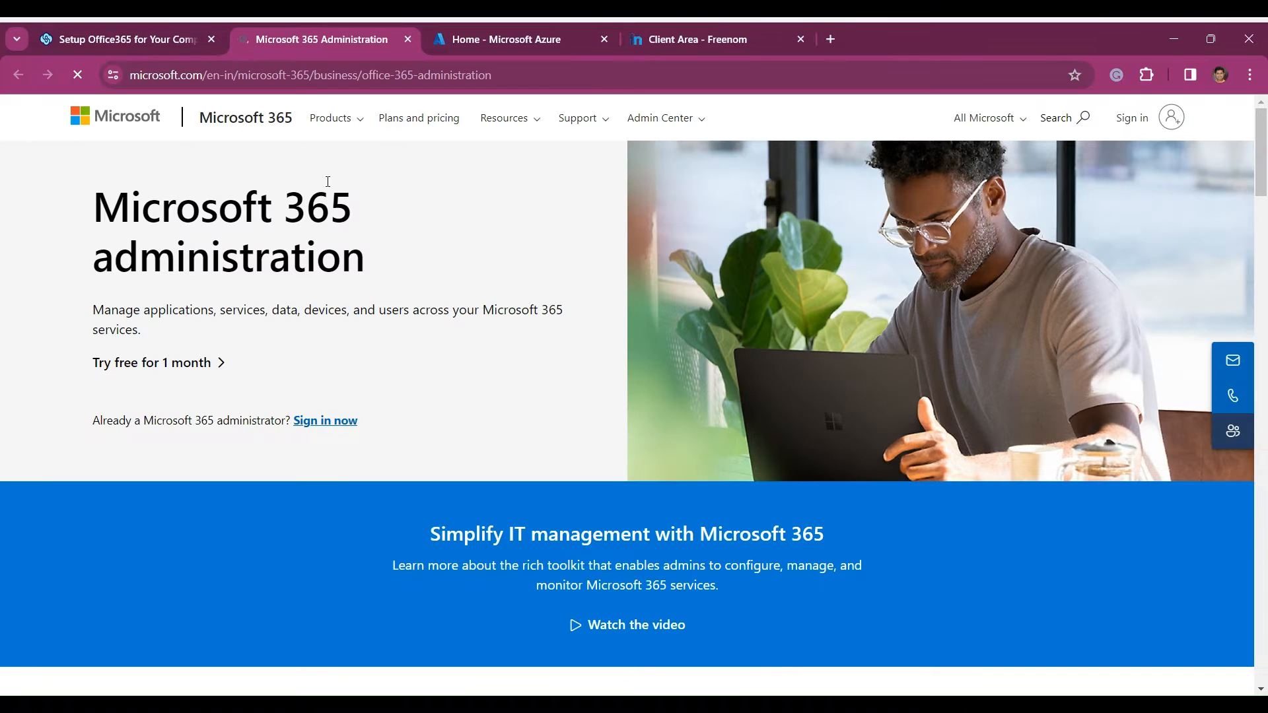
{"action": "left_click", "coordinate": [1172, 125]}
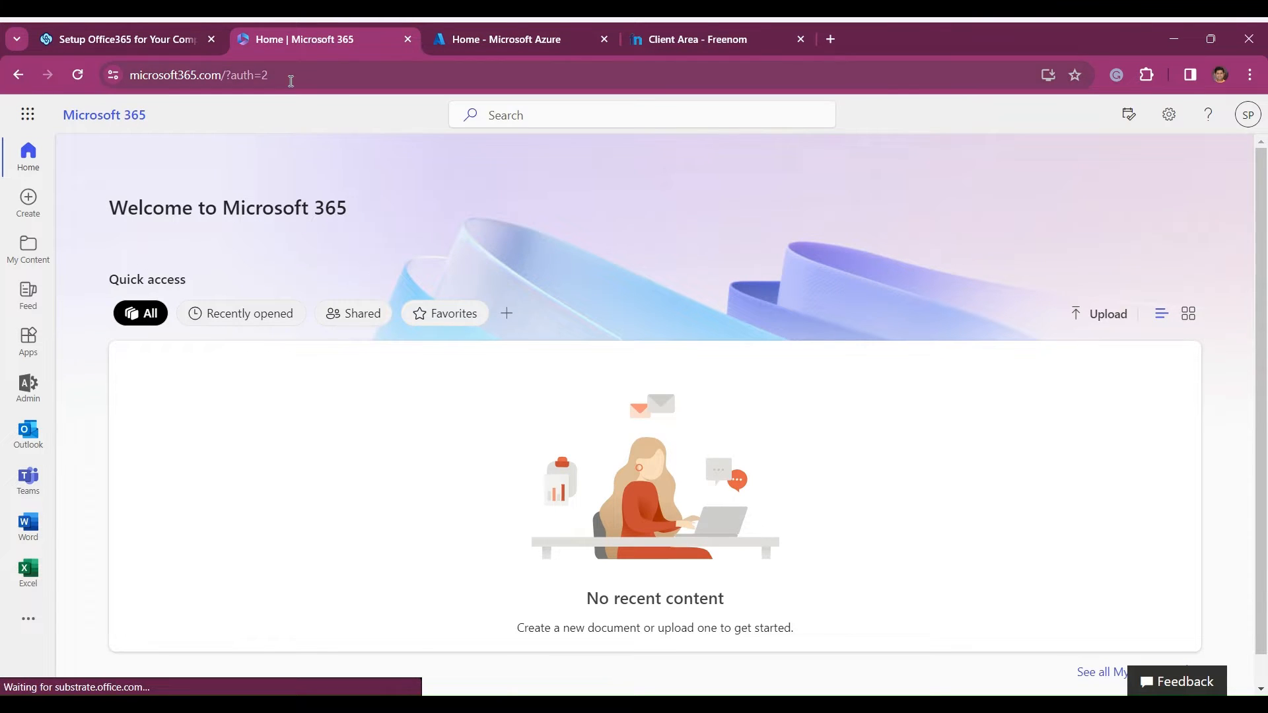
- Check the guide's instruction for reaching the admin center, and open the Admin app from Microsoft 365
{"action": "left_click", "coordinate": [153, 41]}
{"action": "scroll", "coordinate": [354, 386], "scroll_direction": "down", "scroll_amount": 1}
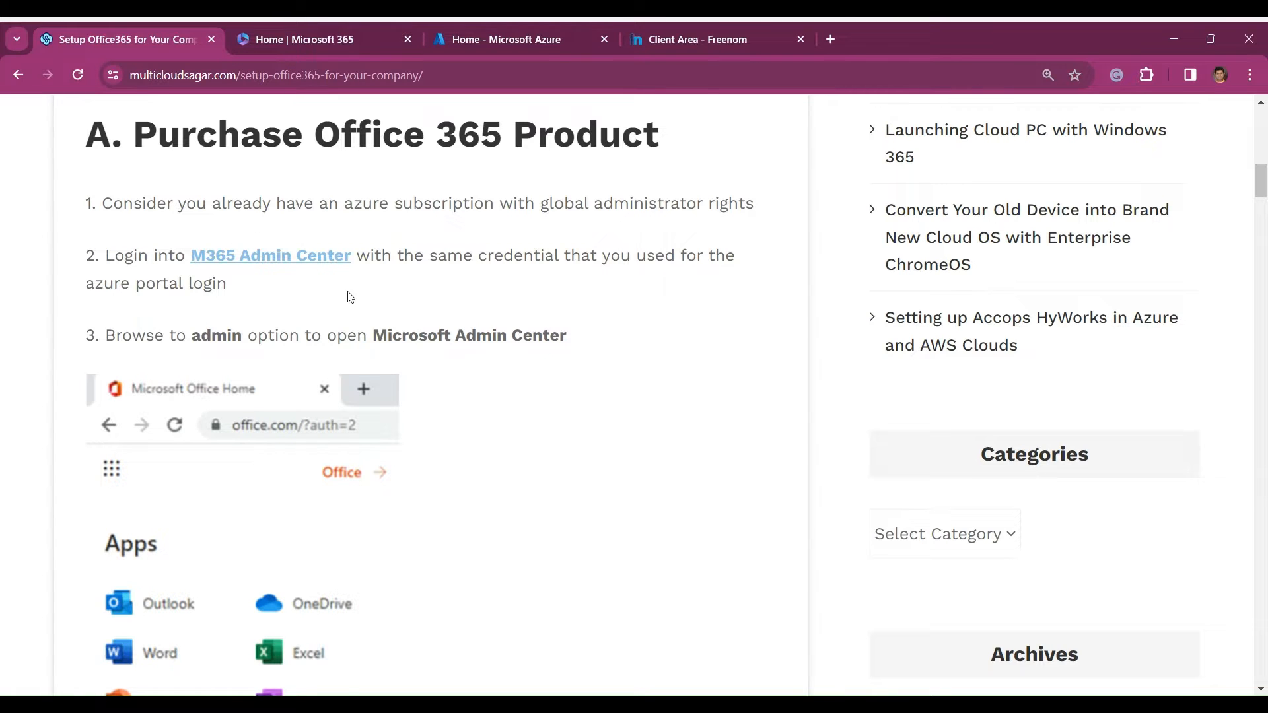
{"action": "scroll", "coordinate": [323, 161], "scroll_direction": "down", "scroll_amount": 3}
{"action": "left_click", "coordinate": [298, 41]}
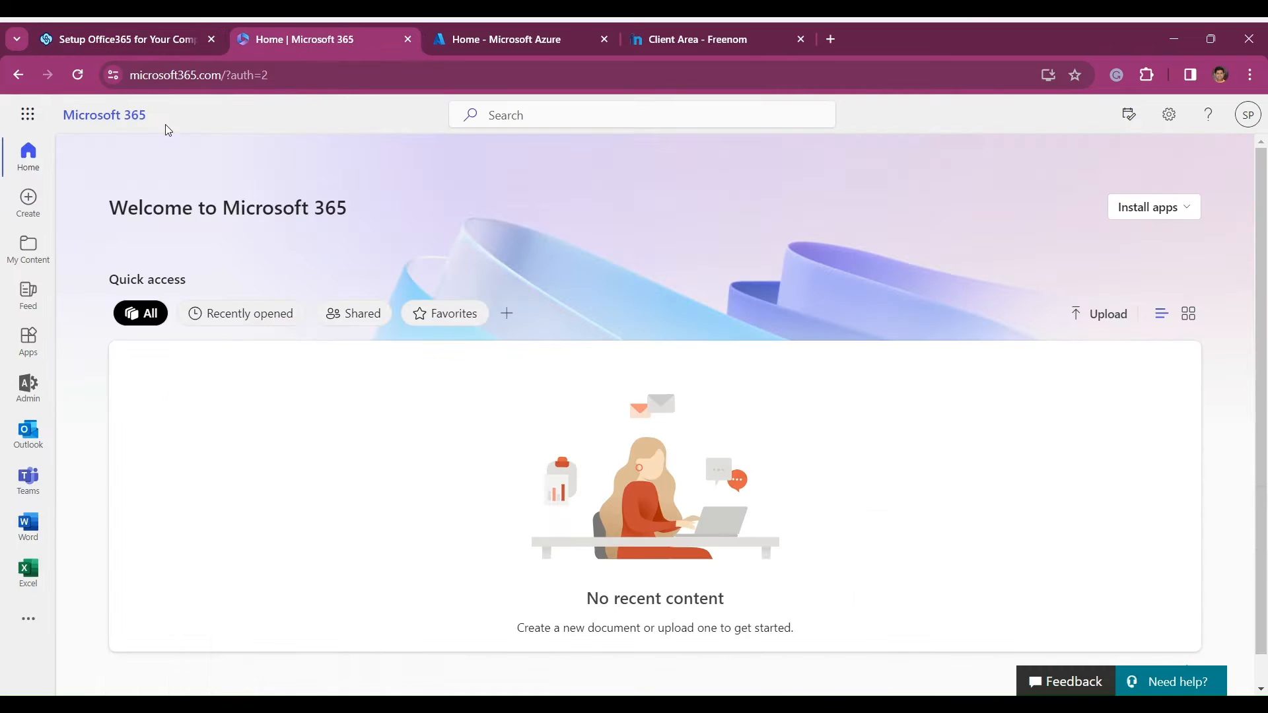
{"action": "left_click", "coordinate": [27, 115]}
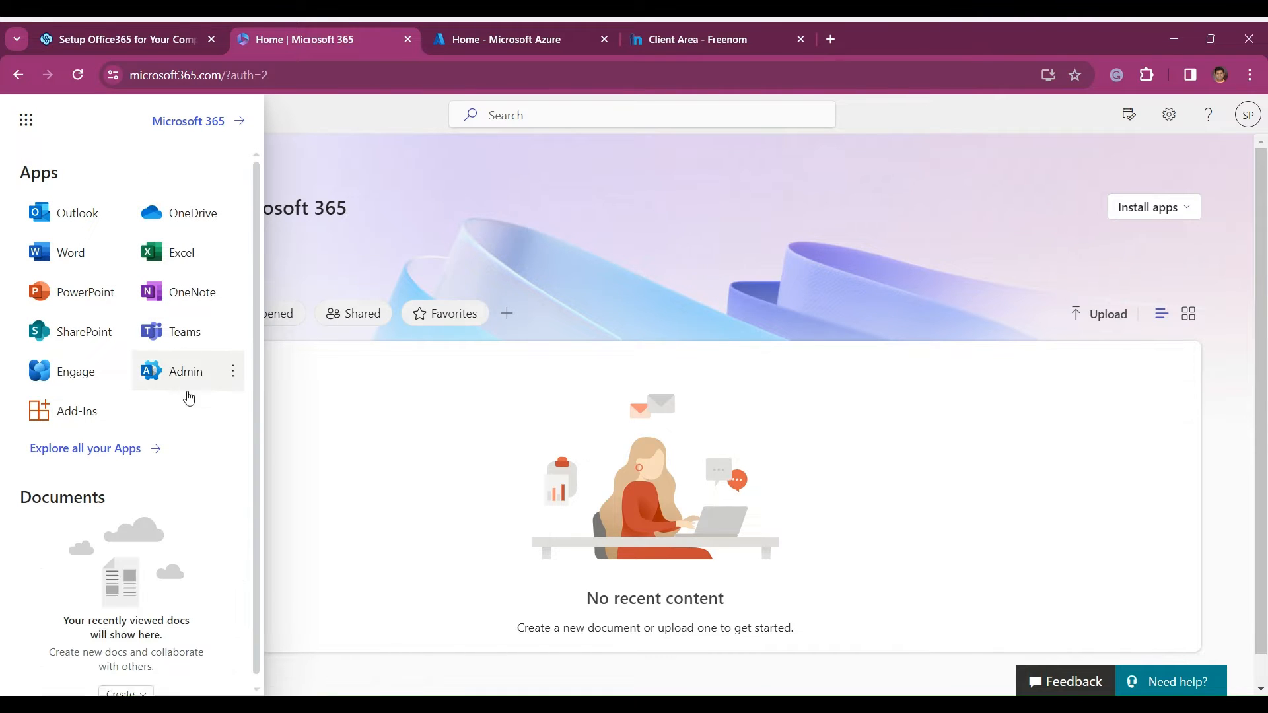
{"action": "left_click", "coordinate": [174, 374]}
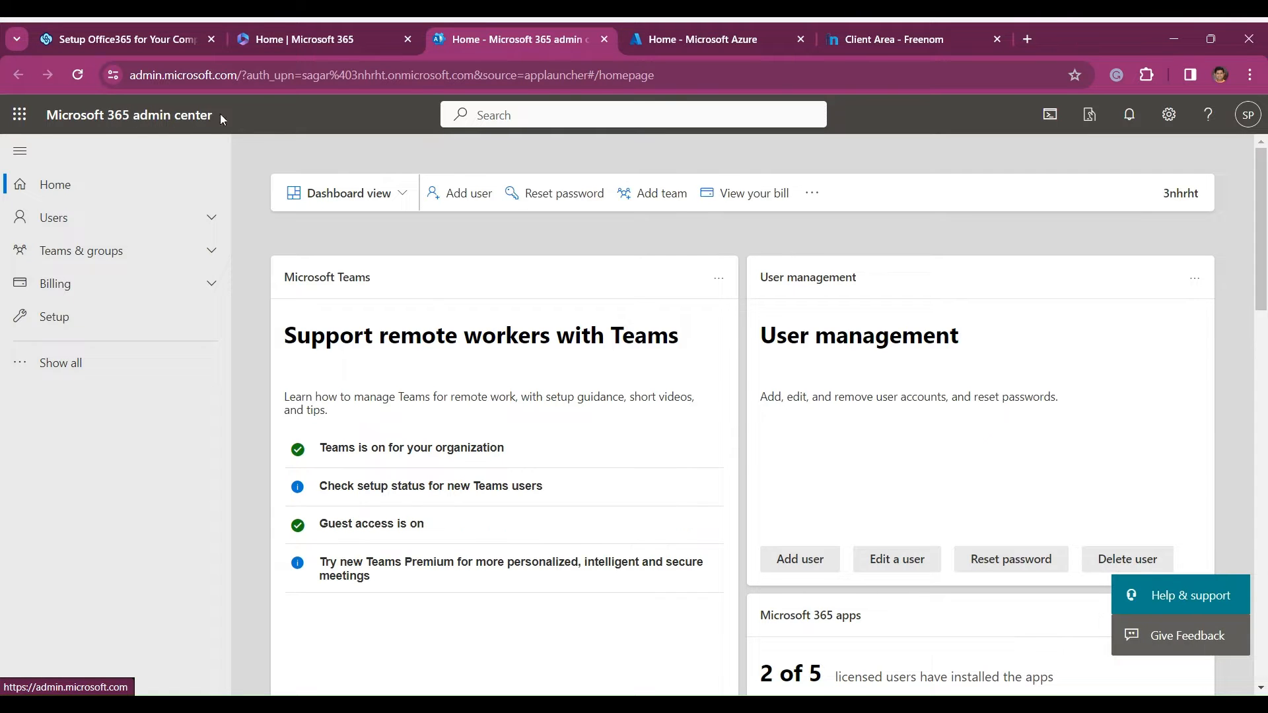
- Read the guide's instructions on buying an Office 365 product, checking out, and verifying product and license status
{"action": "left_click", "coordinate": [157, 38]}
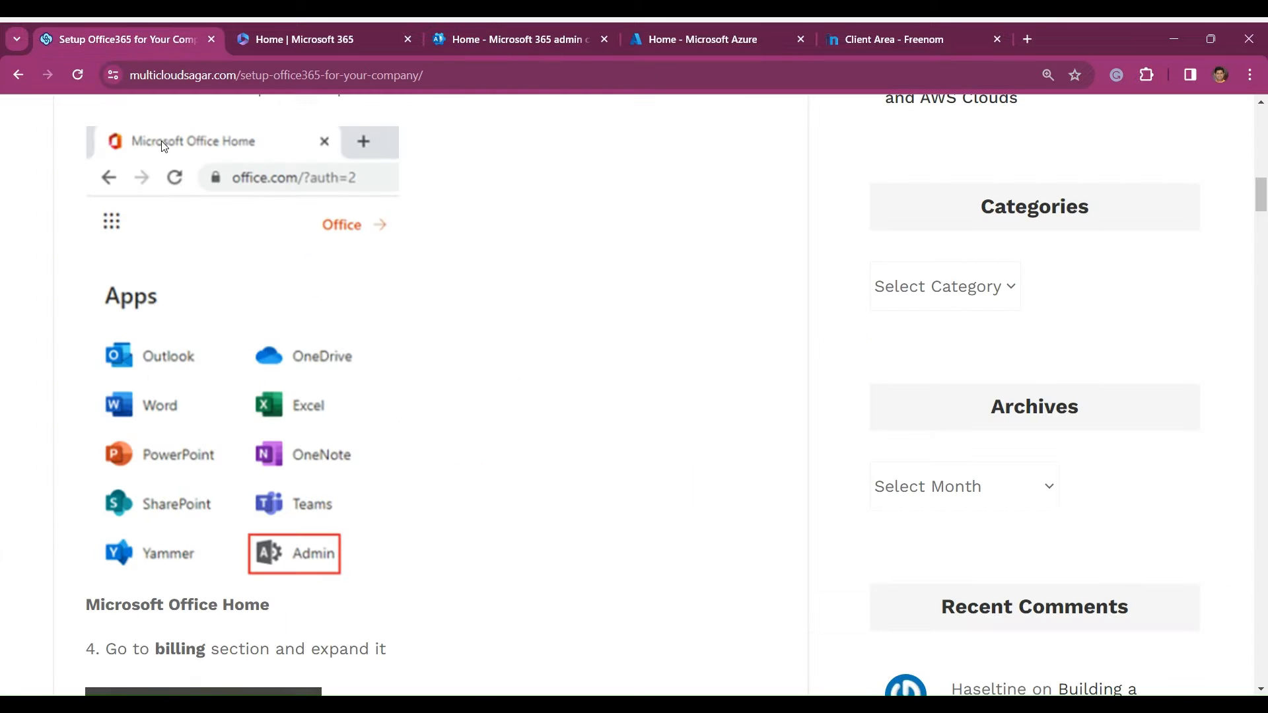
{"action": "scroll", "coordinate": [411, 360], "scroll_direction": "down", "scroll_amount": 2}
{"action": "scroll", "coordinate": [411, 368], "scroll_direction": "down", "scroll_amount": 3}
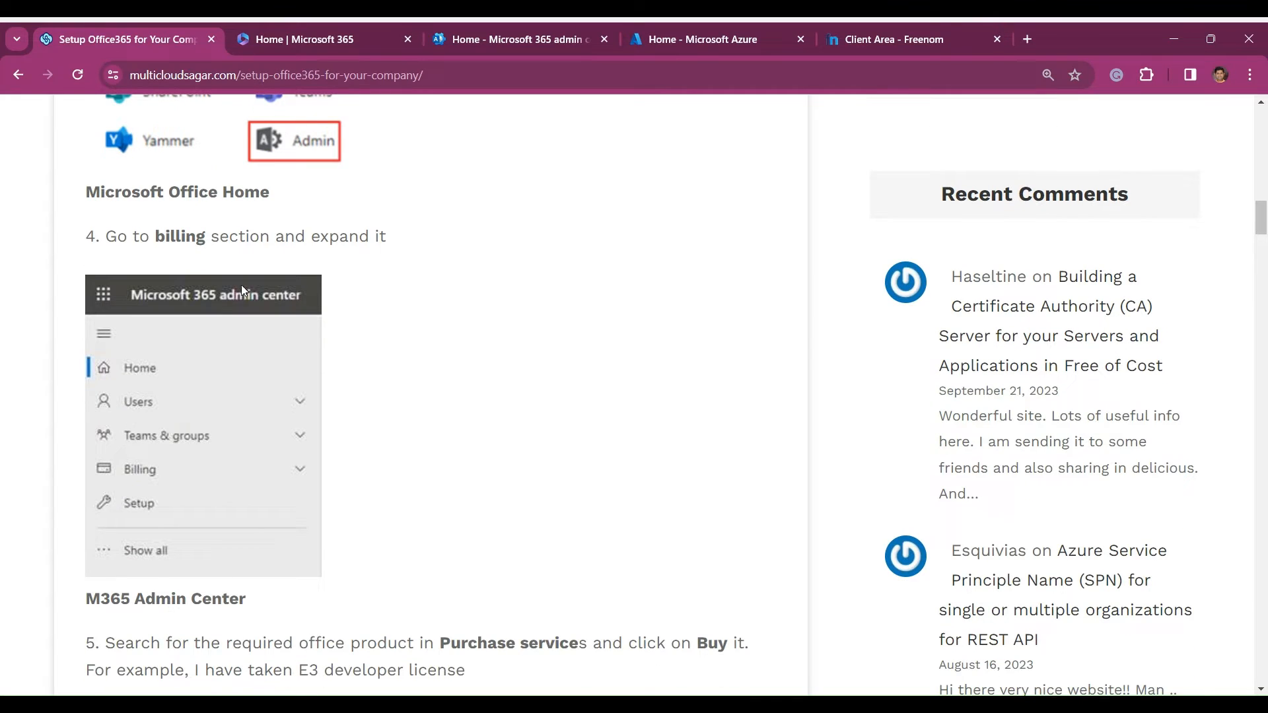
{"action": "scroll", "coordinate": [260, 405], "scroll_direction": "down", "scroll_amount": 2}
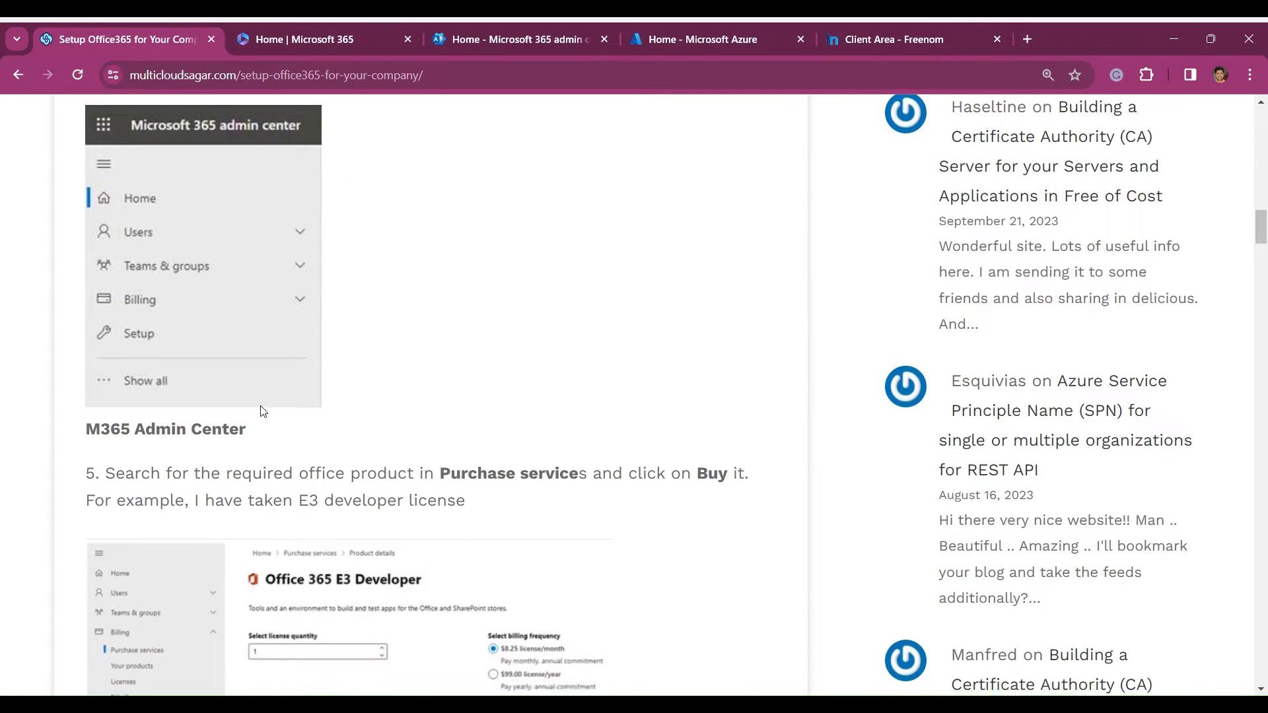
{"action": "scroll", "coordinate": [263, 411], "scroll_direction": "down", "scroll_amount": 3}
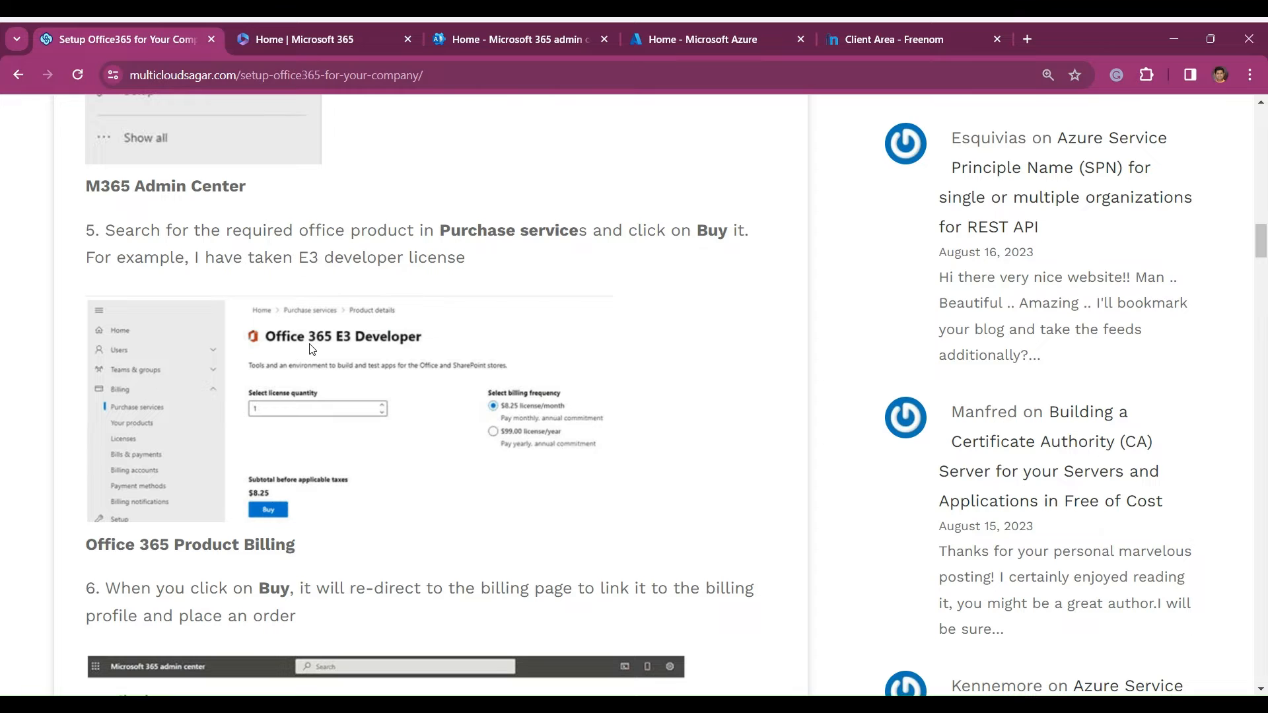
{"action": "scroll", "coordinate": [393, 396], "scroll_direction": "down", "scroll_amount": 3}
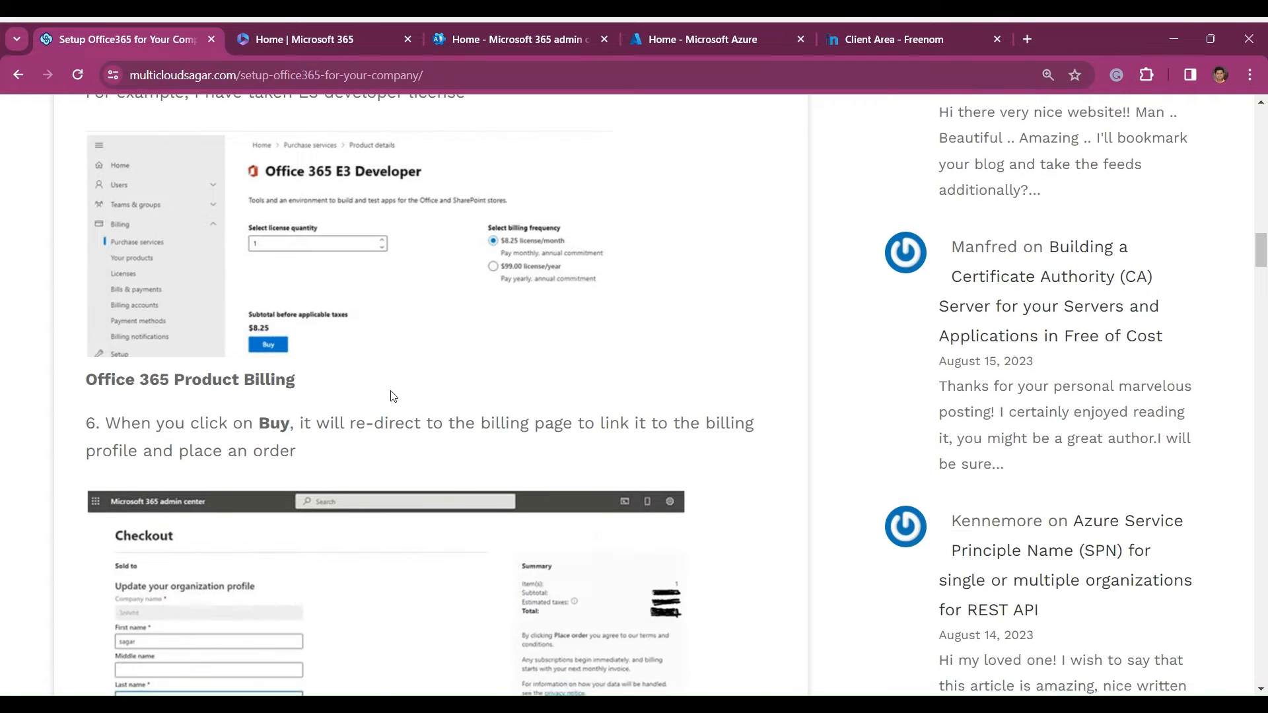
{"action": "scroll", "coordinate": [393, 397], "scroll_direction": "down", "scroll_amount": 2}
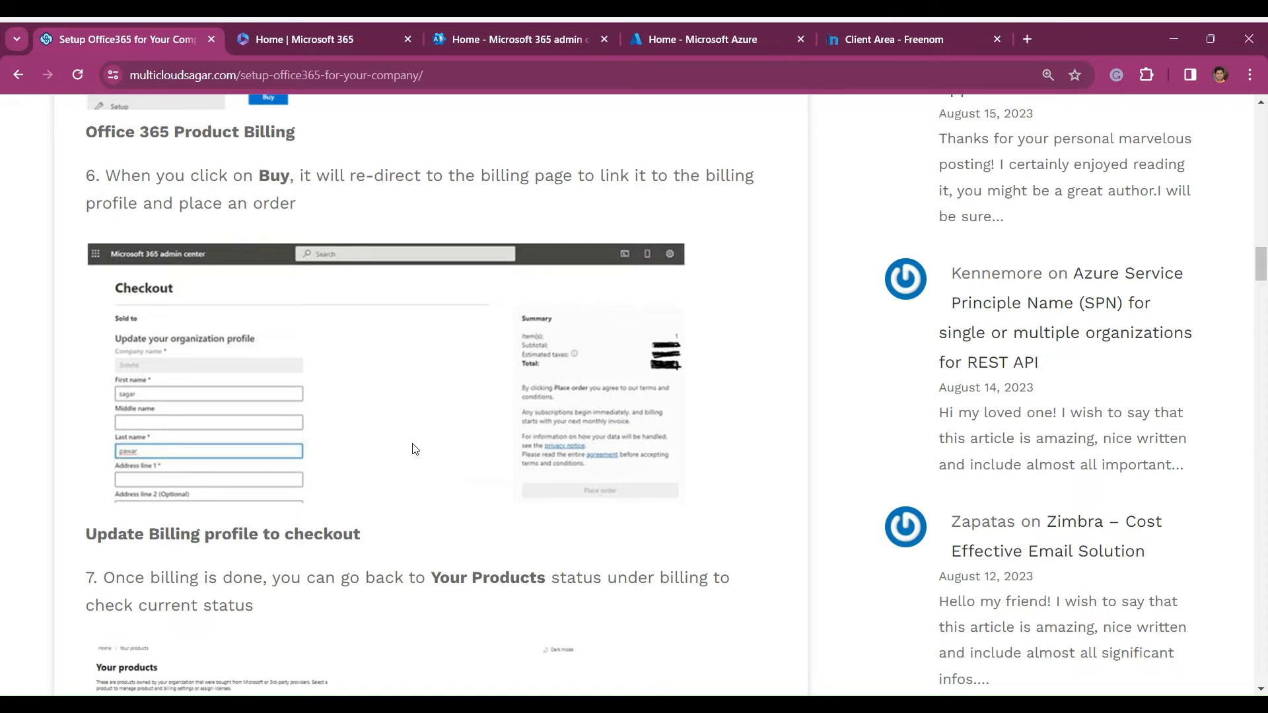
{"action": "scroll", "coordinate": [651, 436], "scroll_direction": "down", "scroll_amount": 2}
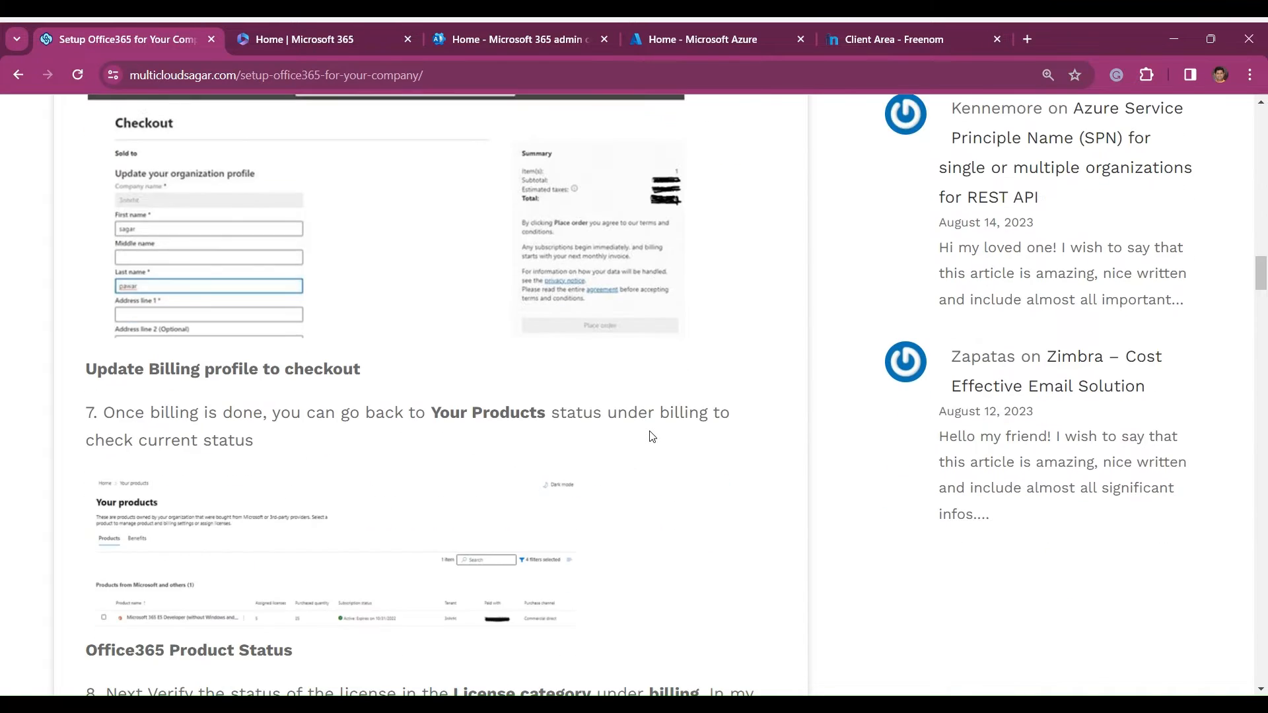
{"action": "scroll", "coordinate": [650, 436], "scroll_direction": "down", "scroll_amount": 1}
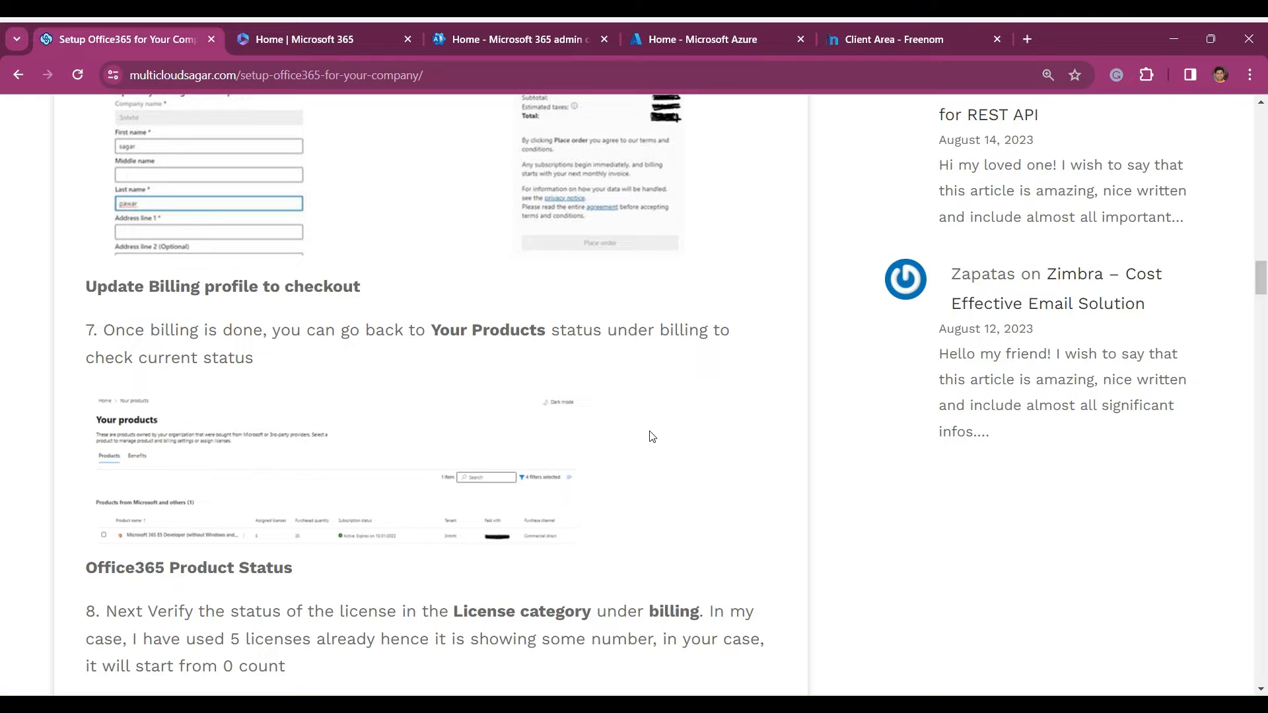
{"action": "scroll", "coordinate": [652, 436], "scroll_direction": "down", "scroll_amount": 1}
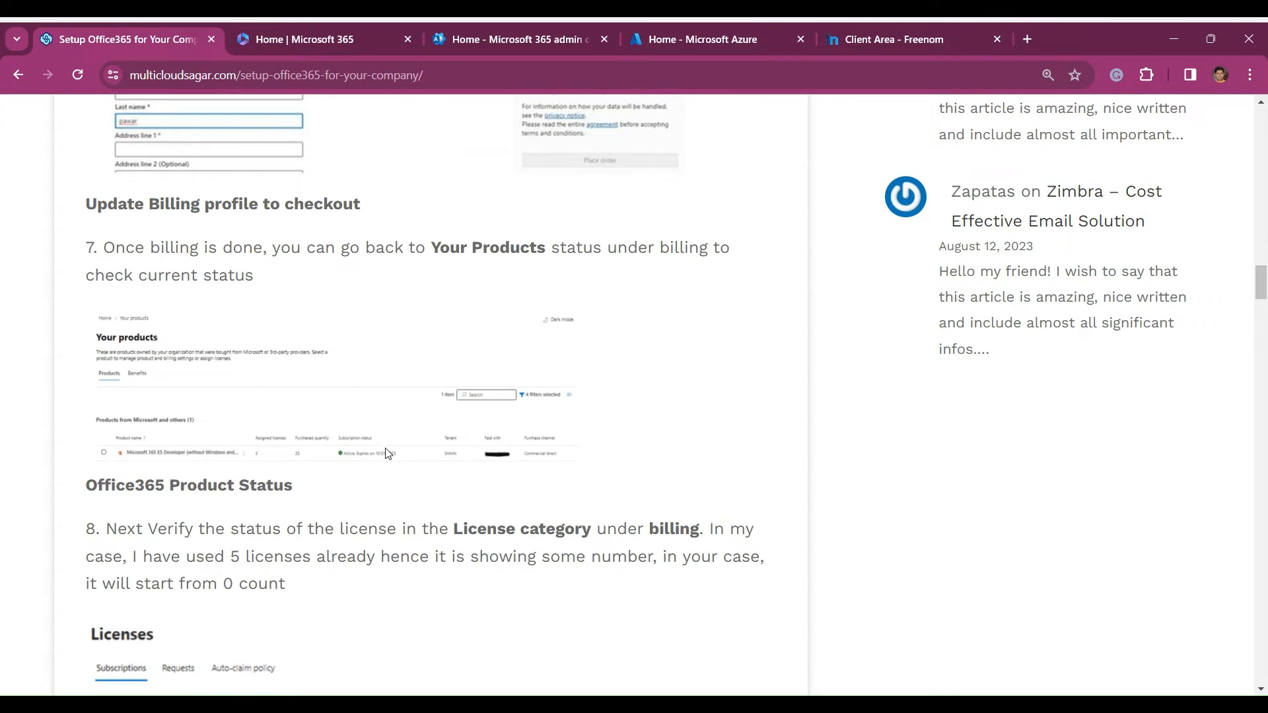
{"action": "scroll", "coordinate": [387, 453], "scroll_direction": "down", "scroll_amount": 2}
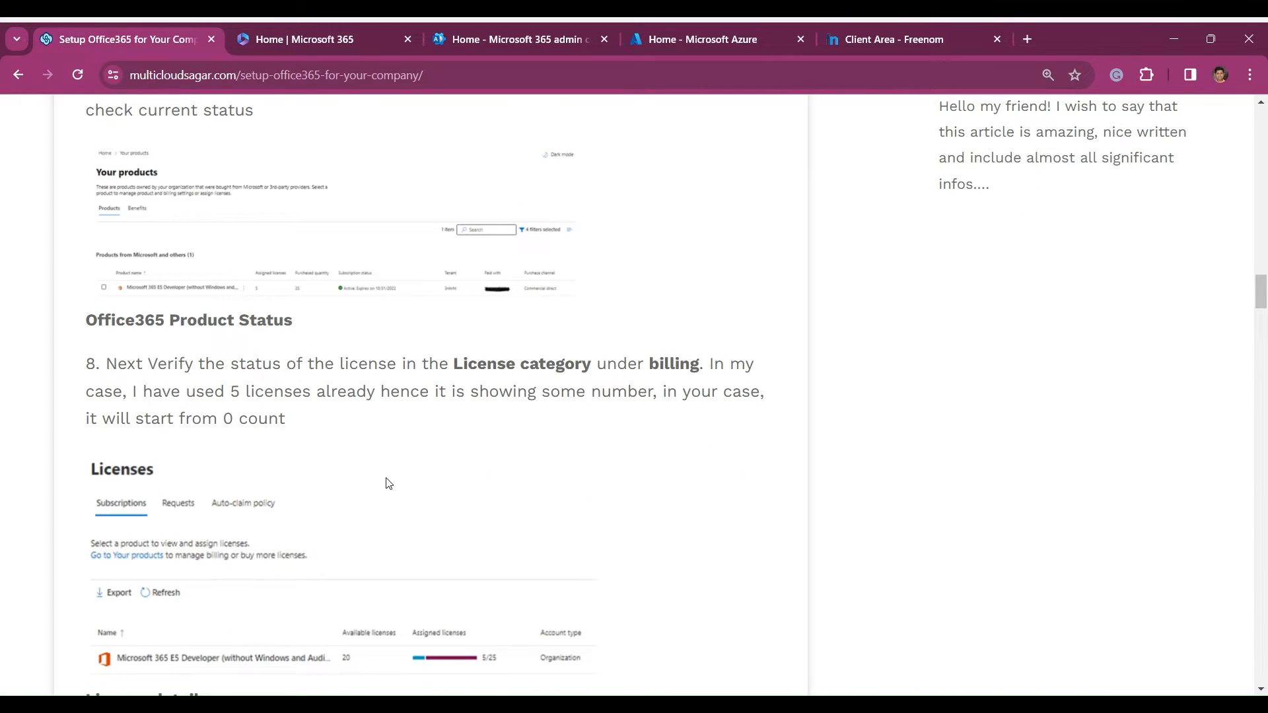
{"action": "scroll", "coordinate": [388, 482], "scroll_direction": "down", "scroll_amount": 2}
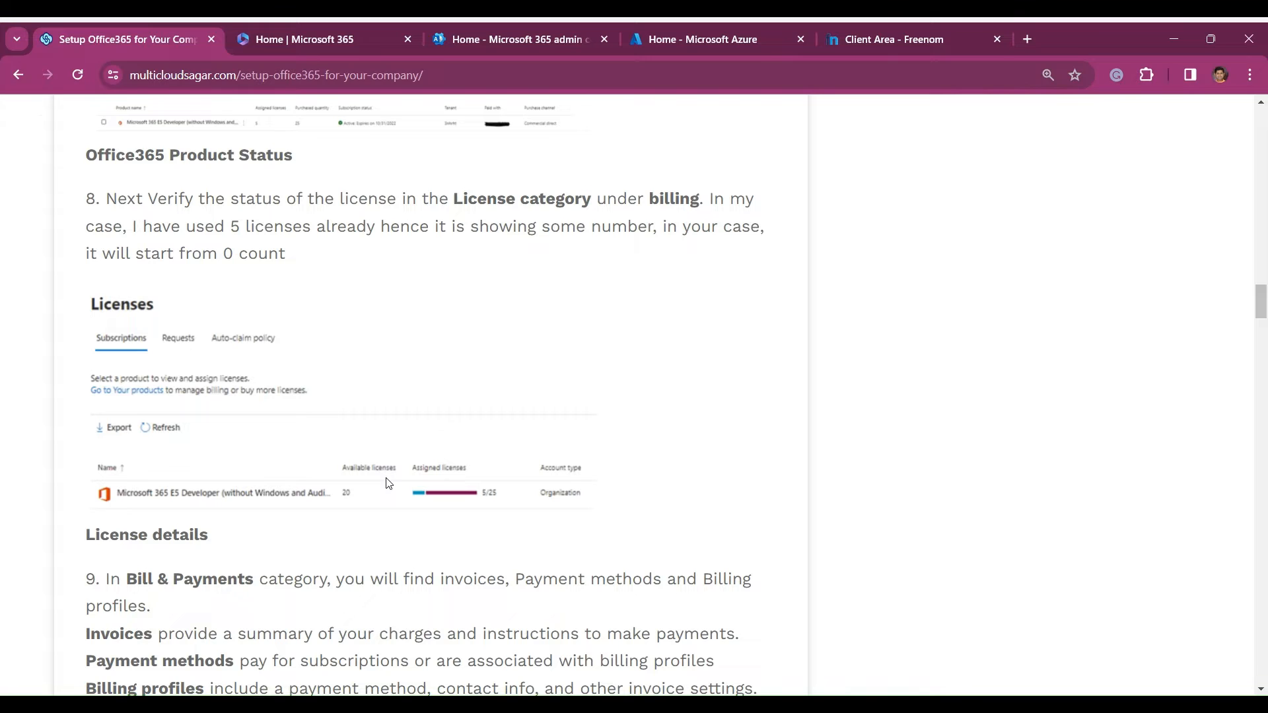
- Return to the Microsoft 365 admin center and open the Purchase services page in the Billing section
{"action": "left_click", "coordinate": [289, 46]}
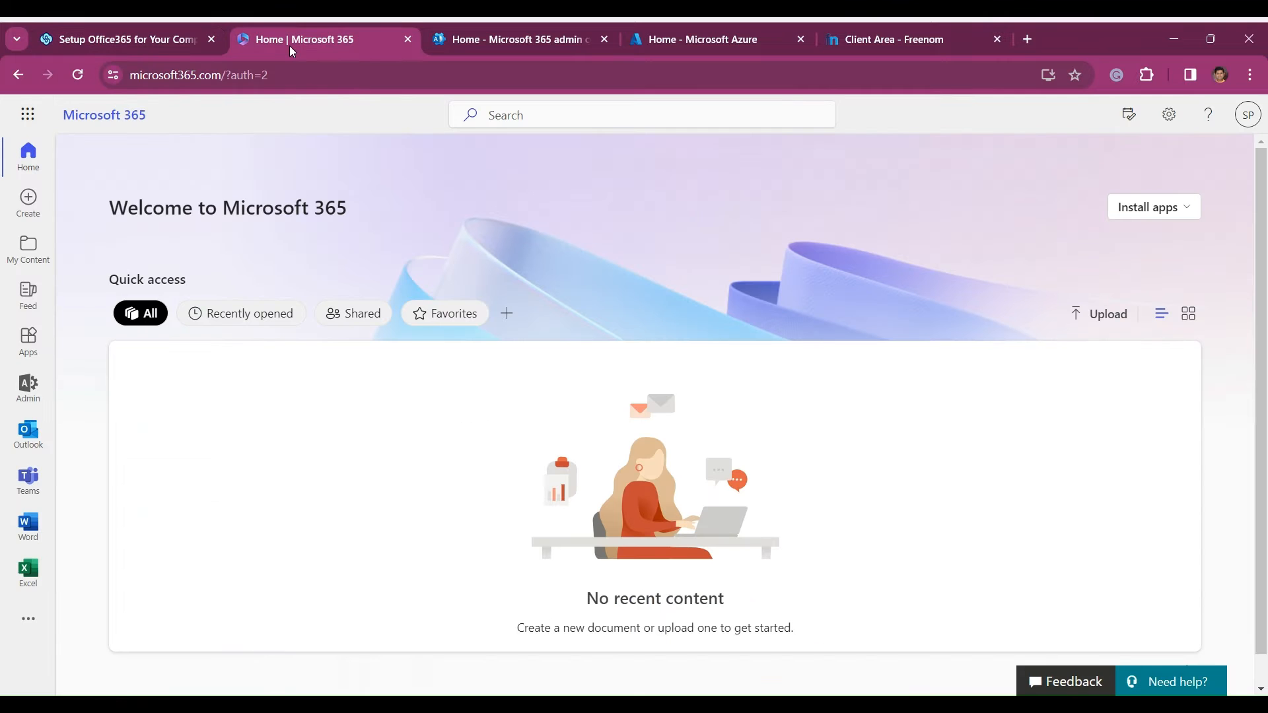
{"action": "left_click", "coordinate": [482, 41]}
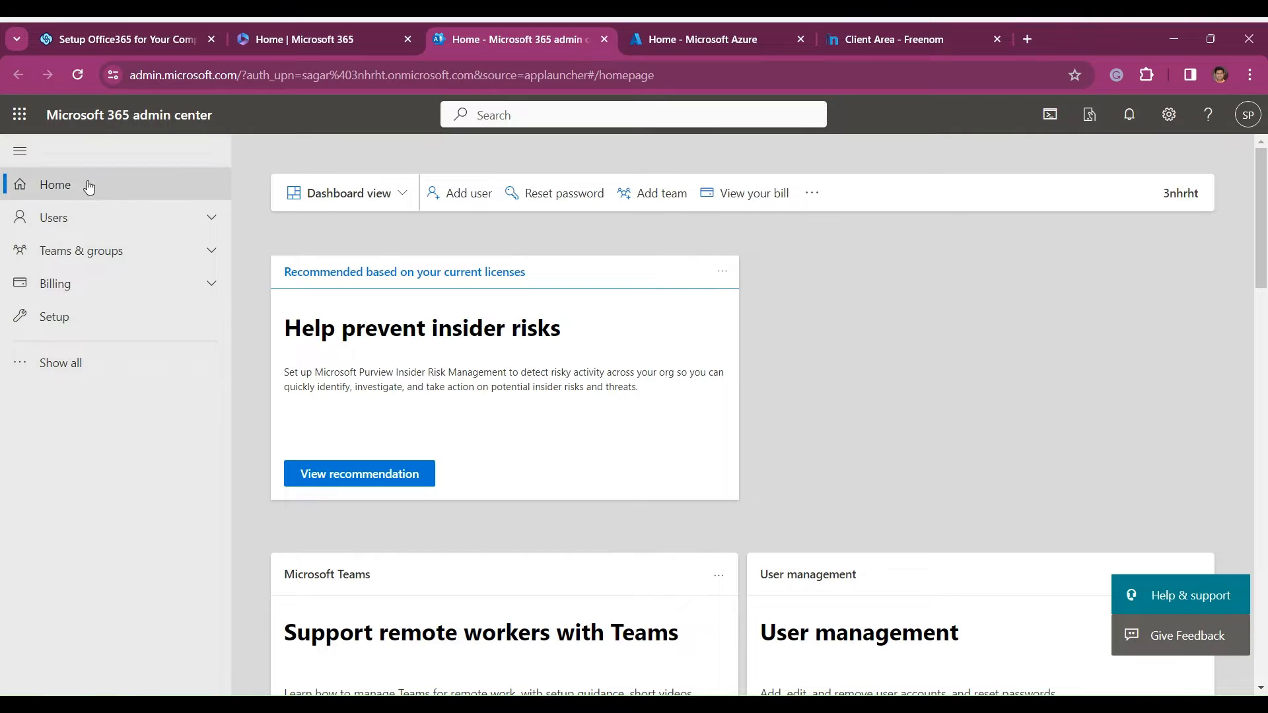
{"action": "left_click", "coordinate": [209, 289]}
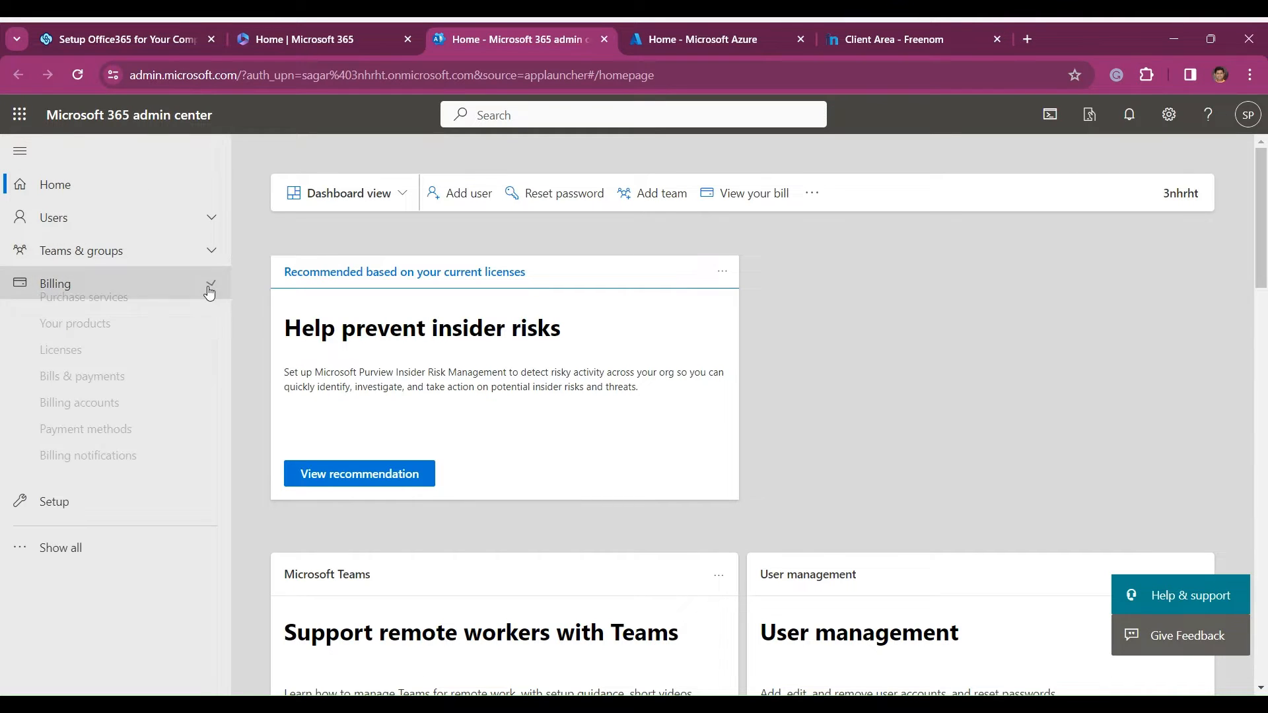
{"action": "left_click", "coordinate": [104, 320]}
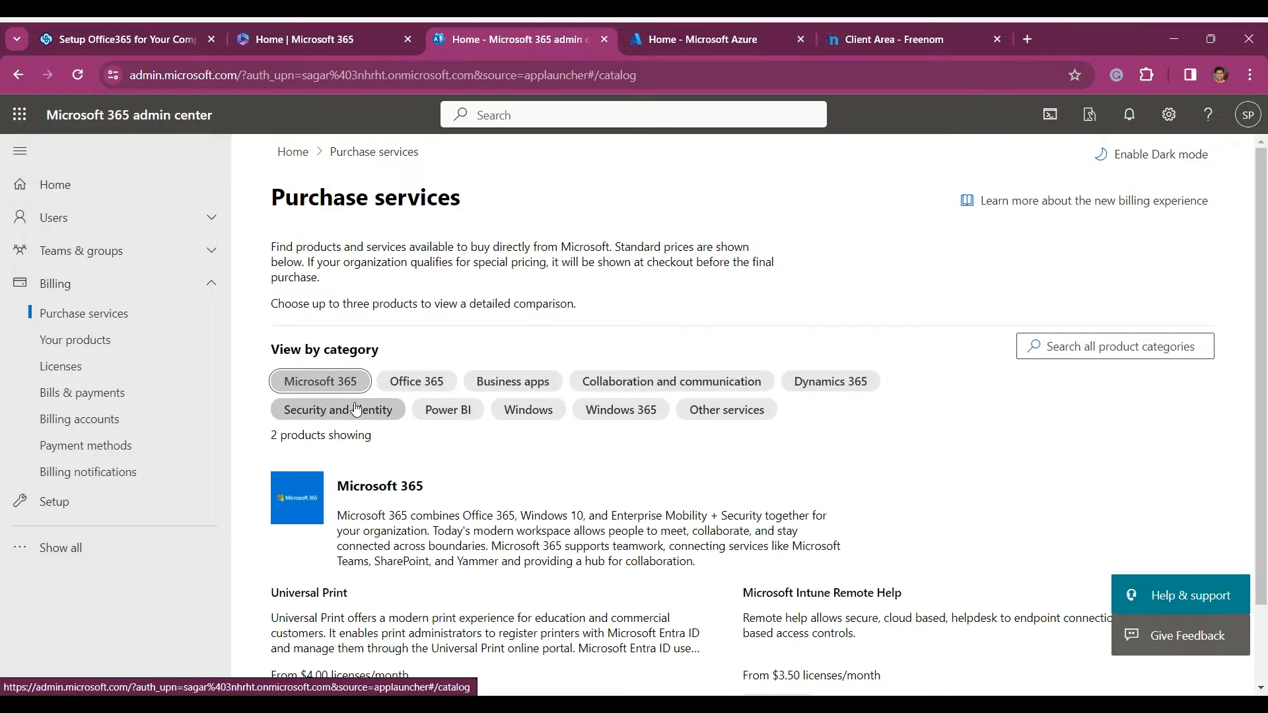
- Add the Office 365 category to the displayed products and open the details of Office 365 E3 Developer
{"action": "left_click", "coordinate": [420, 383]}
{"action": "scroll", "coordinate": [639, 426], "scroll_direction": "down", "scroll_amount": 1}
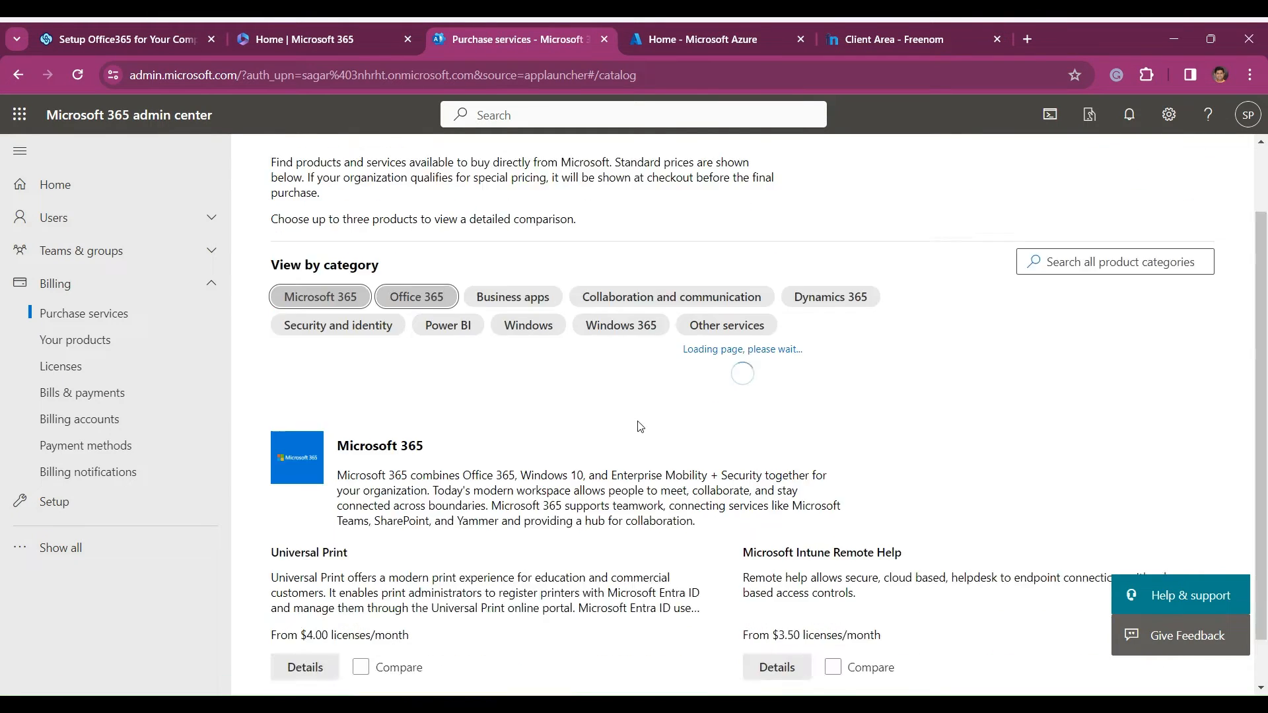
{"action": "scroll", "coordinate": [640, 426], "scroll_direction": "down", "scroll_amount": 1}
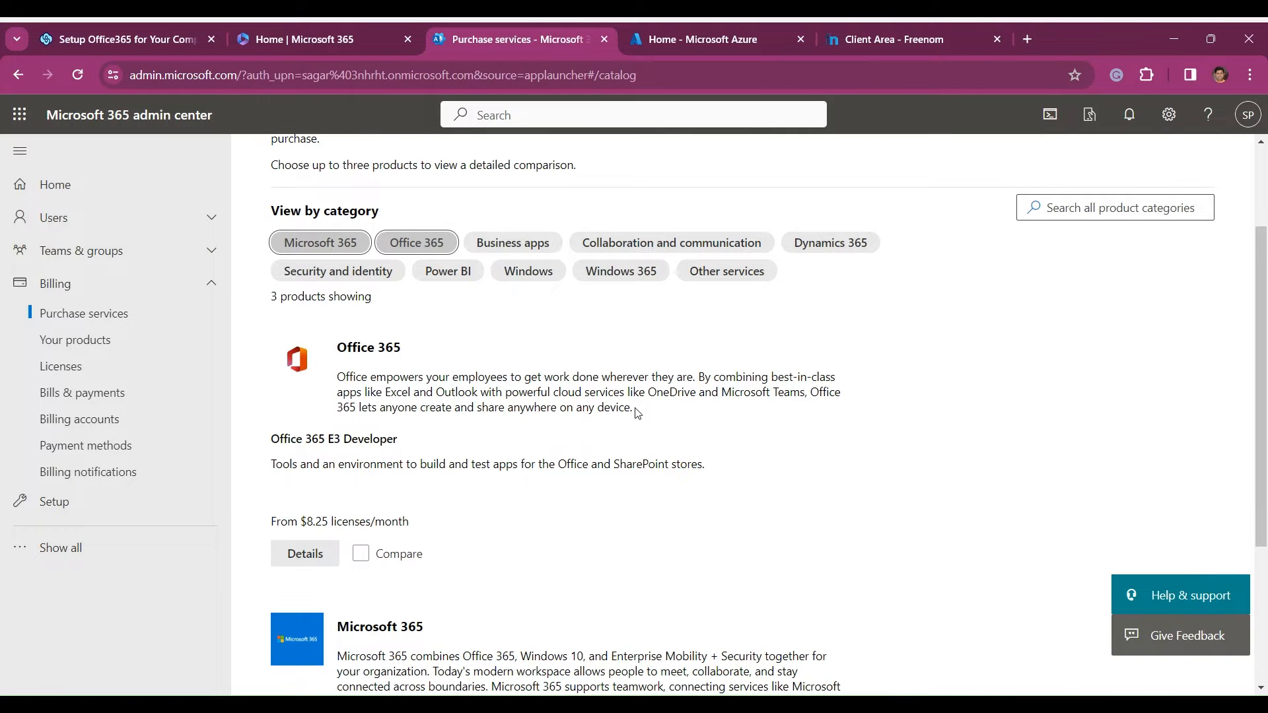
{"action": "scroll", "coordinate": [637, 412], "scroll_direction": "down", "scroll_amount": 1}
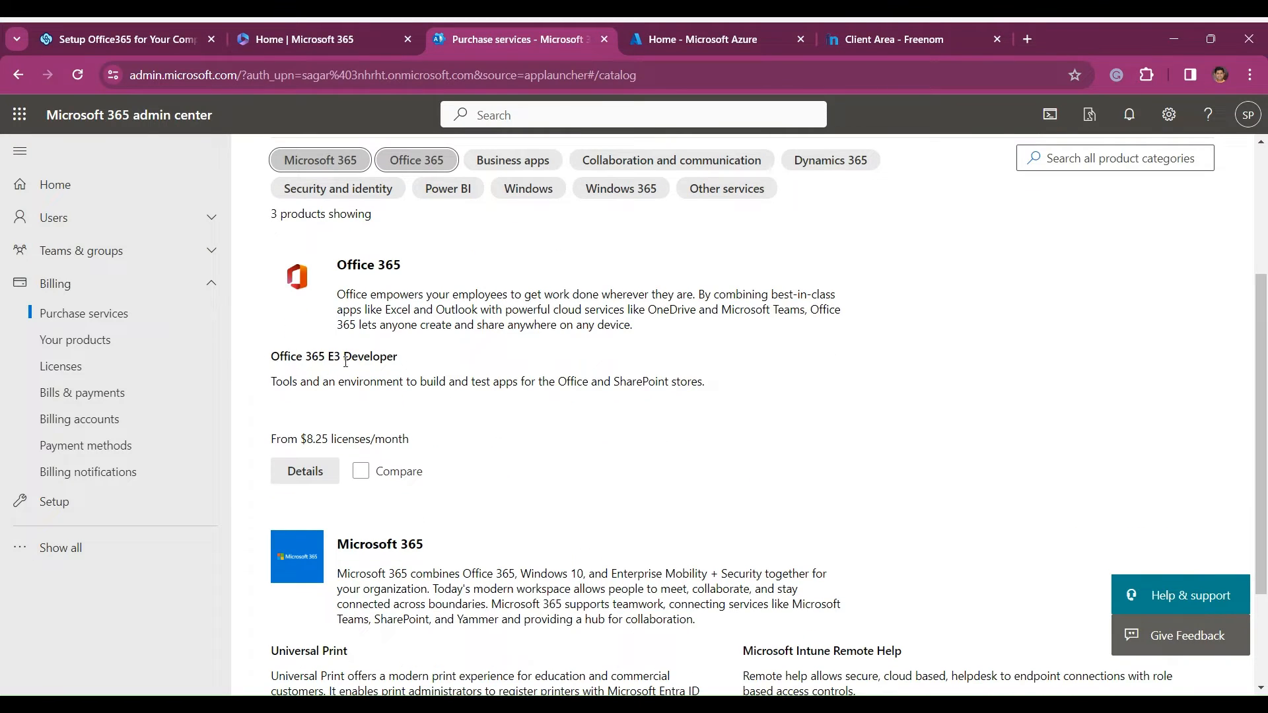
{"action": "left_click", "coordinate": [317, 482]}
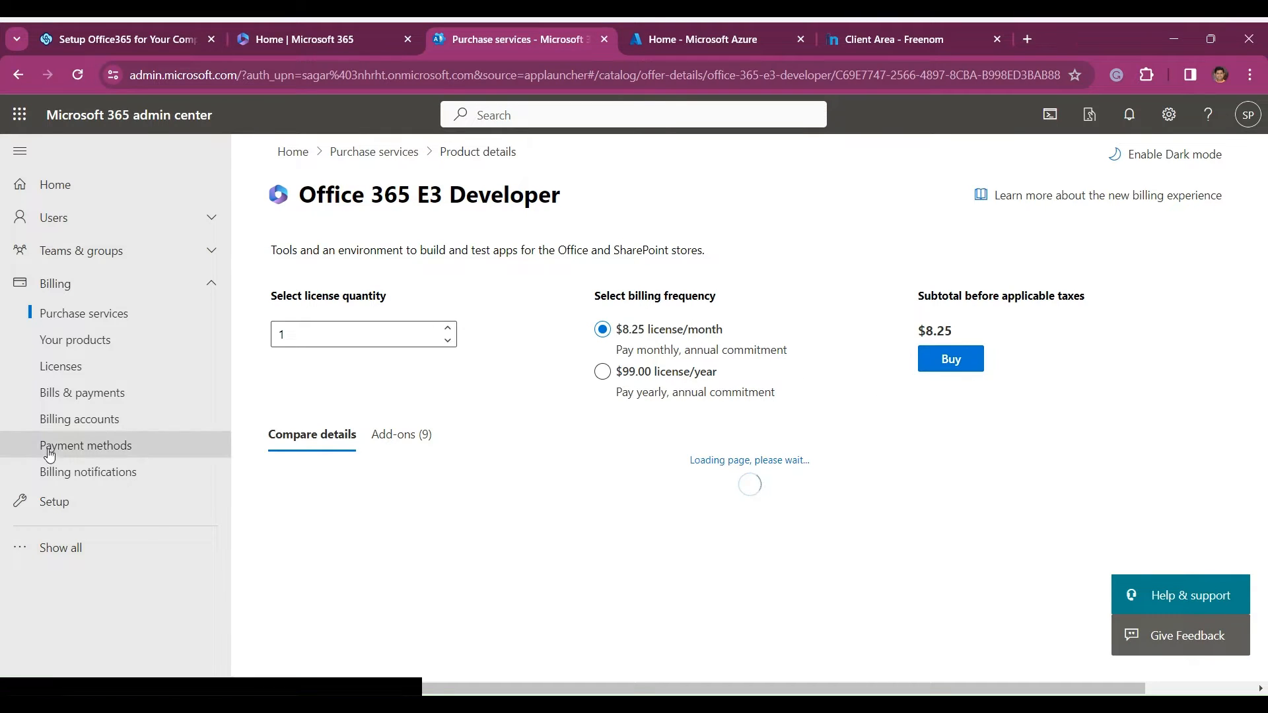
- Review the organization's purchased products and the license assignments of its subscriptions under Billing
{"action": "left_click", "coordinate": [56, 348]}
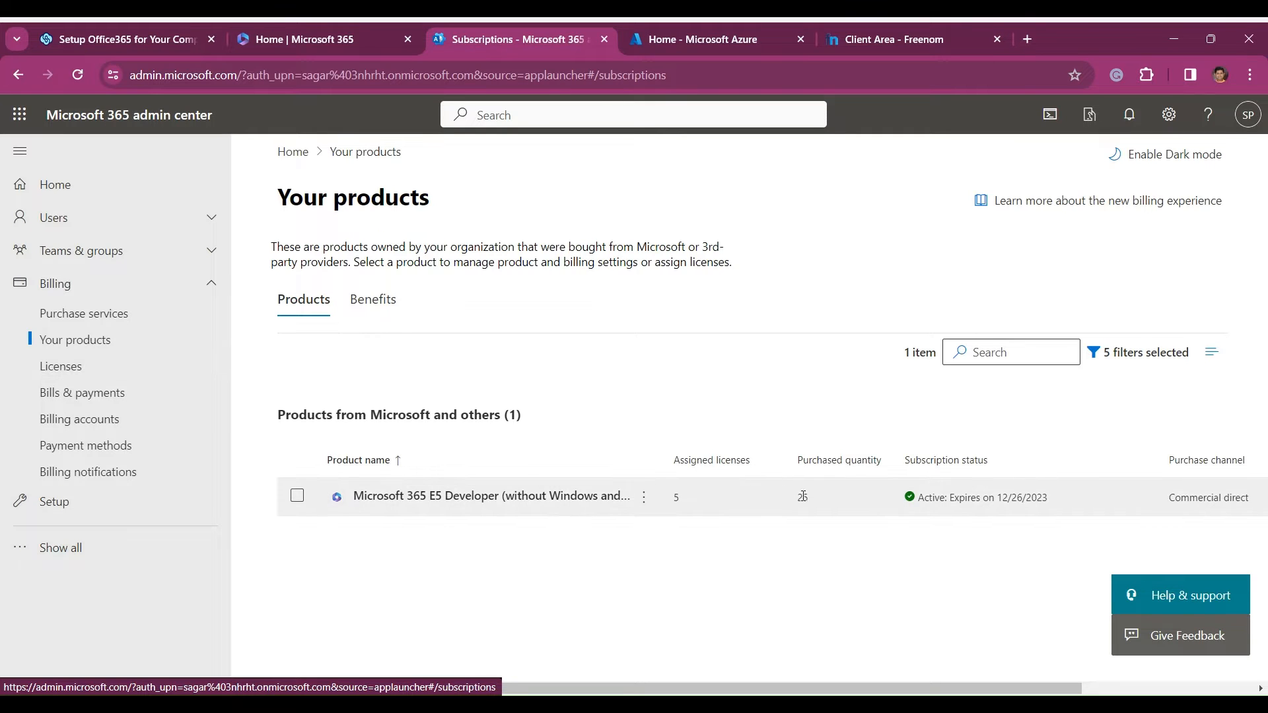
{"action": "left_click", "coordinate": [56, 369]}
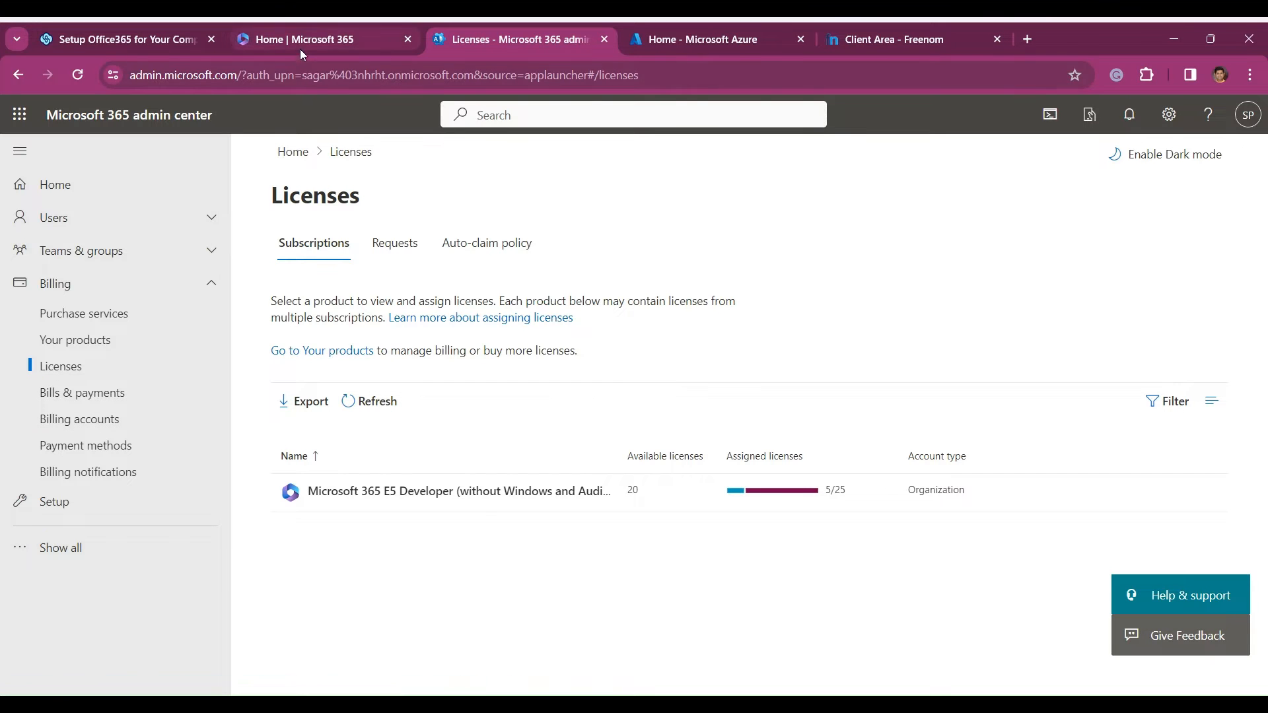
- Return to the setup guide and read the remaining billing notes and the instructions for adding a custom domain in Azure
{"action": "left_click", "coordinate": [128, 42]}
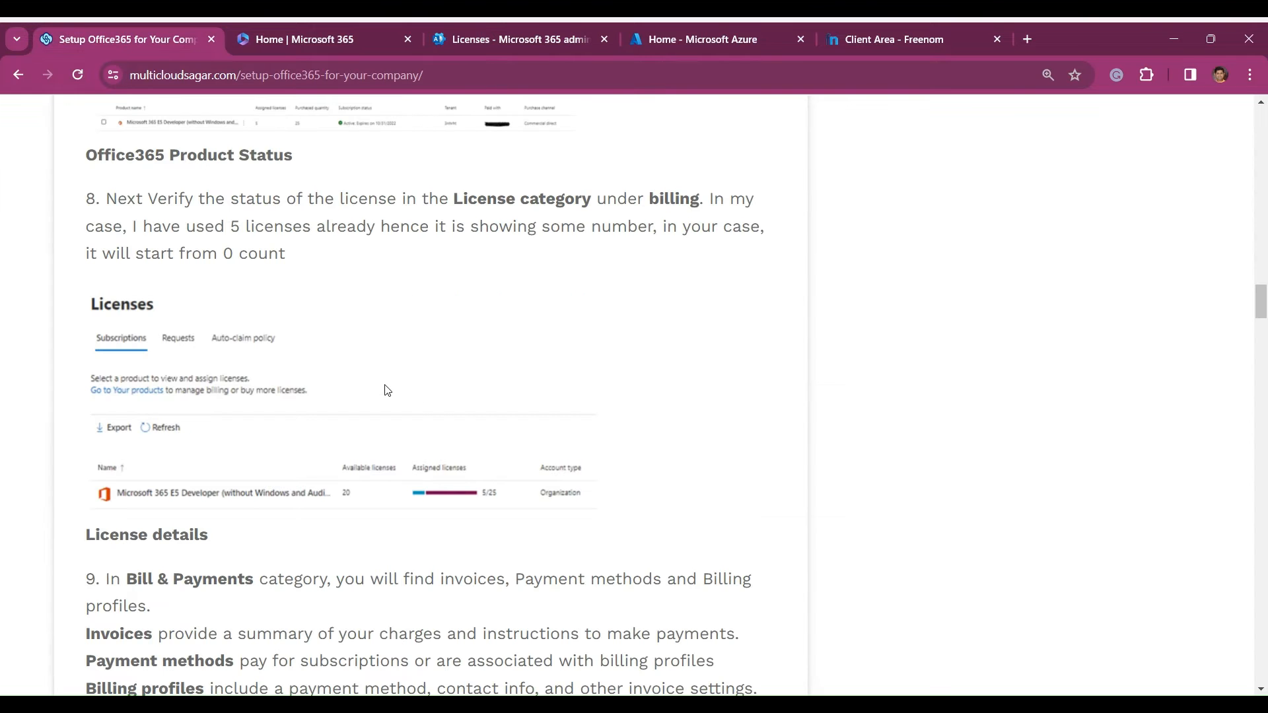
{"action": "scroll", "coordinate": [421, 415], "scroll_direction": "down", "scroll_amount": 6}
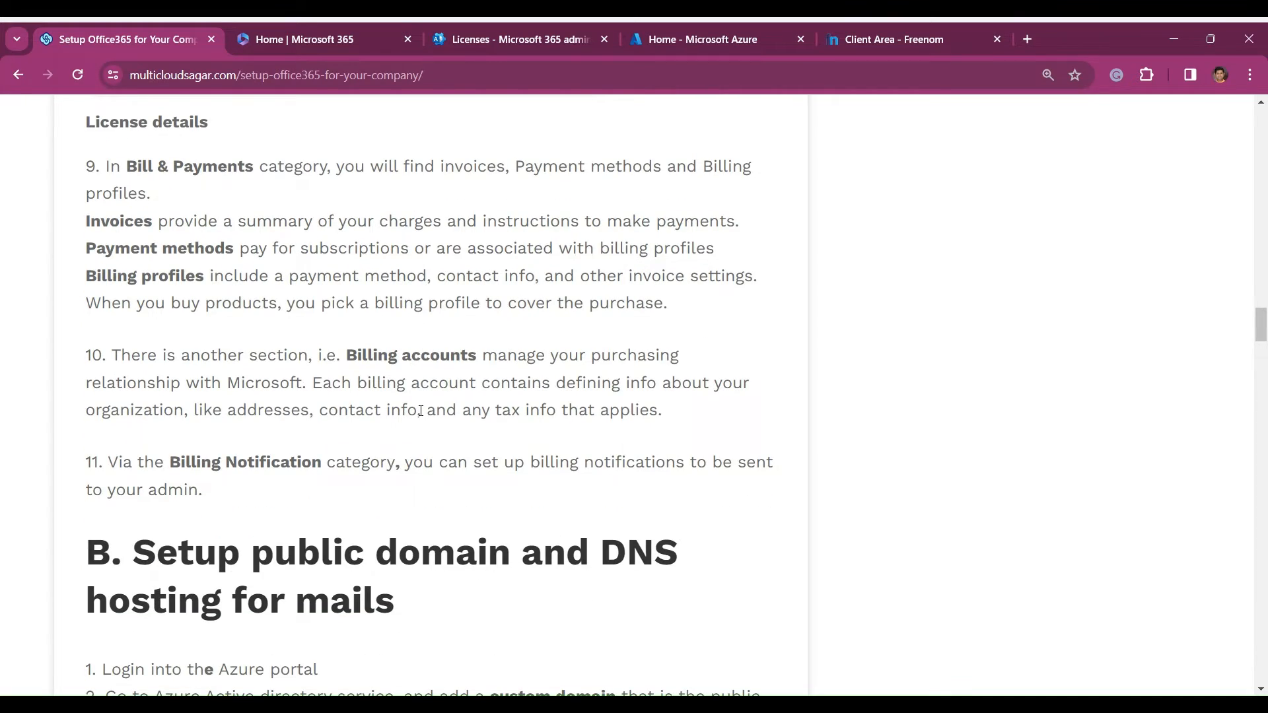
{"action": "scroll", "coordinate": [420, 411], "scroll_direction": "down", "scroll_amount": 5}
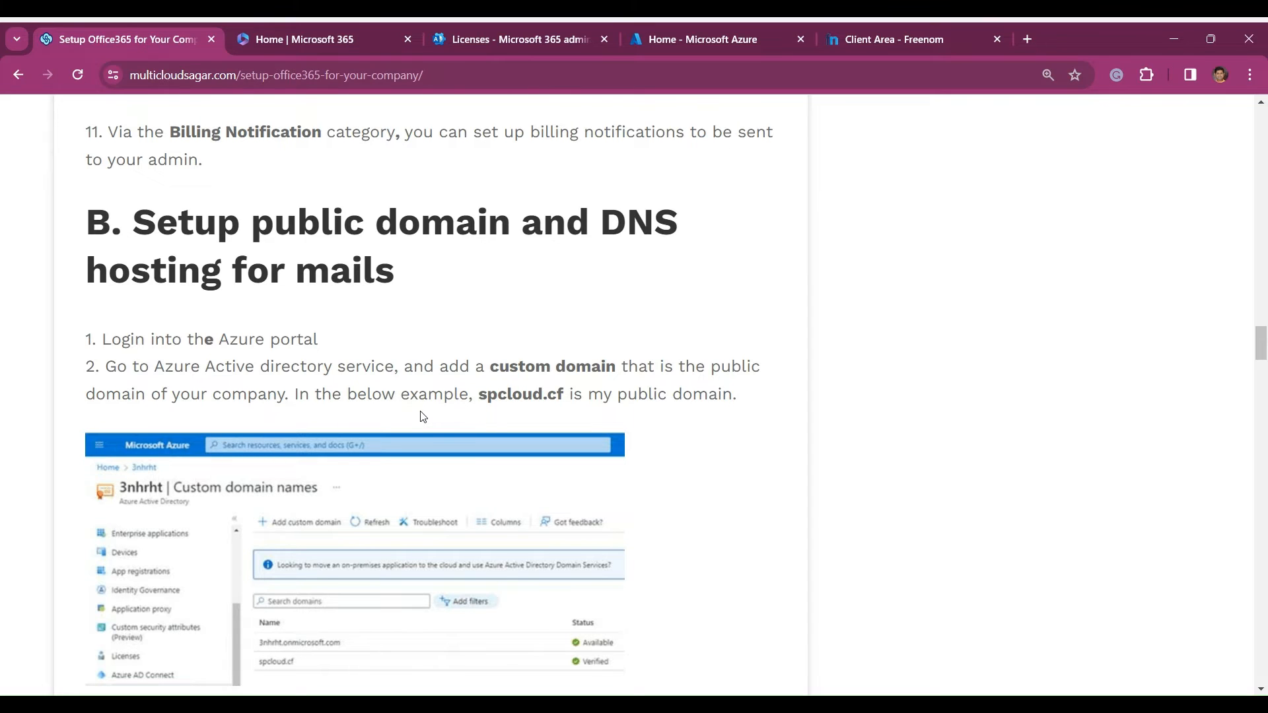
{"action": "scroll", "coordinate": [356, 390], "scroll_direction": "down", "scroll_amount": 2}
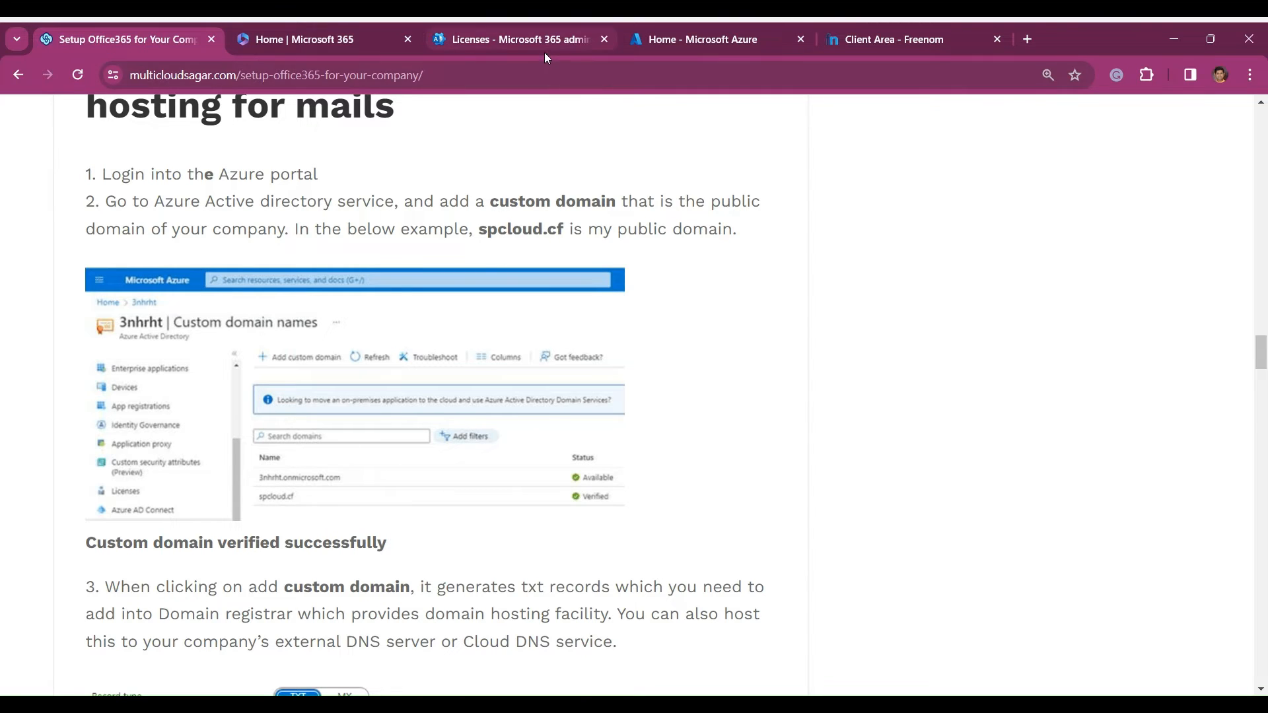
- Switch to the Azure portal and open the Custom domain names page of Microsoft Entra ID
{"action": "left_click", "coordinate": [699, 39]}
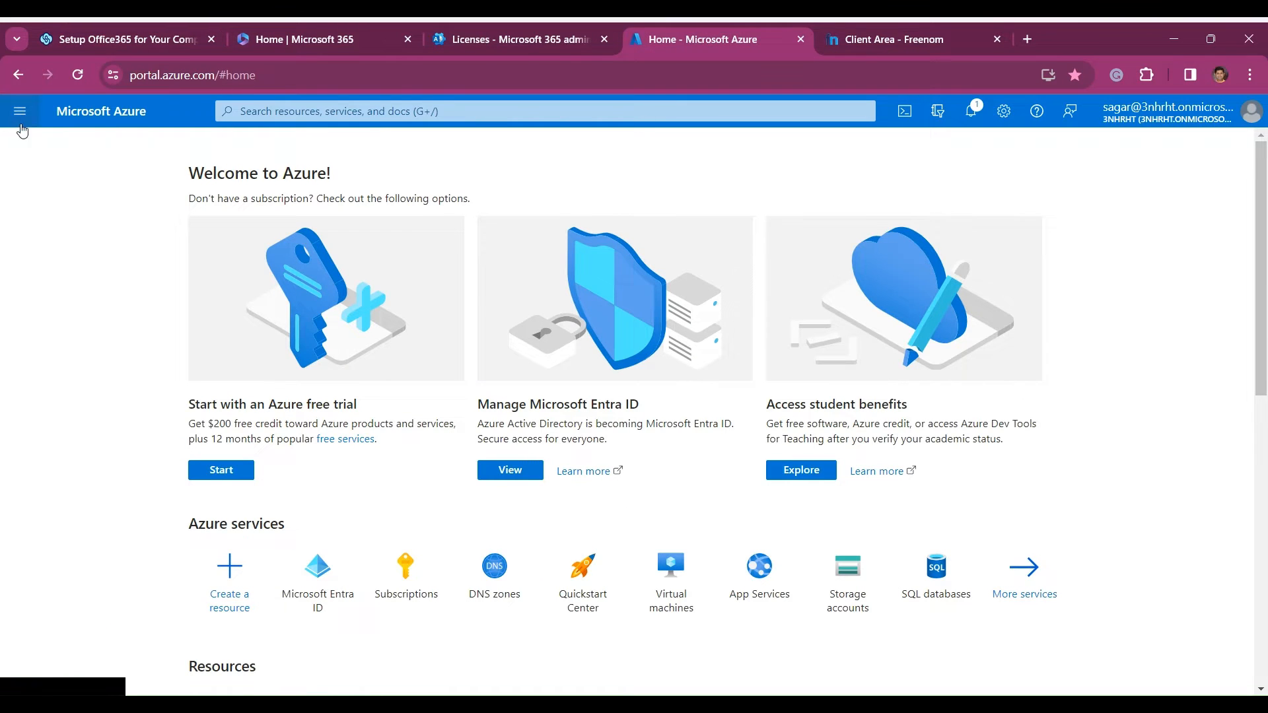
{"action": "left_click", "coordinate": [19, 113]}
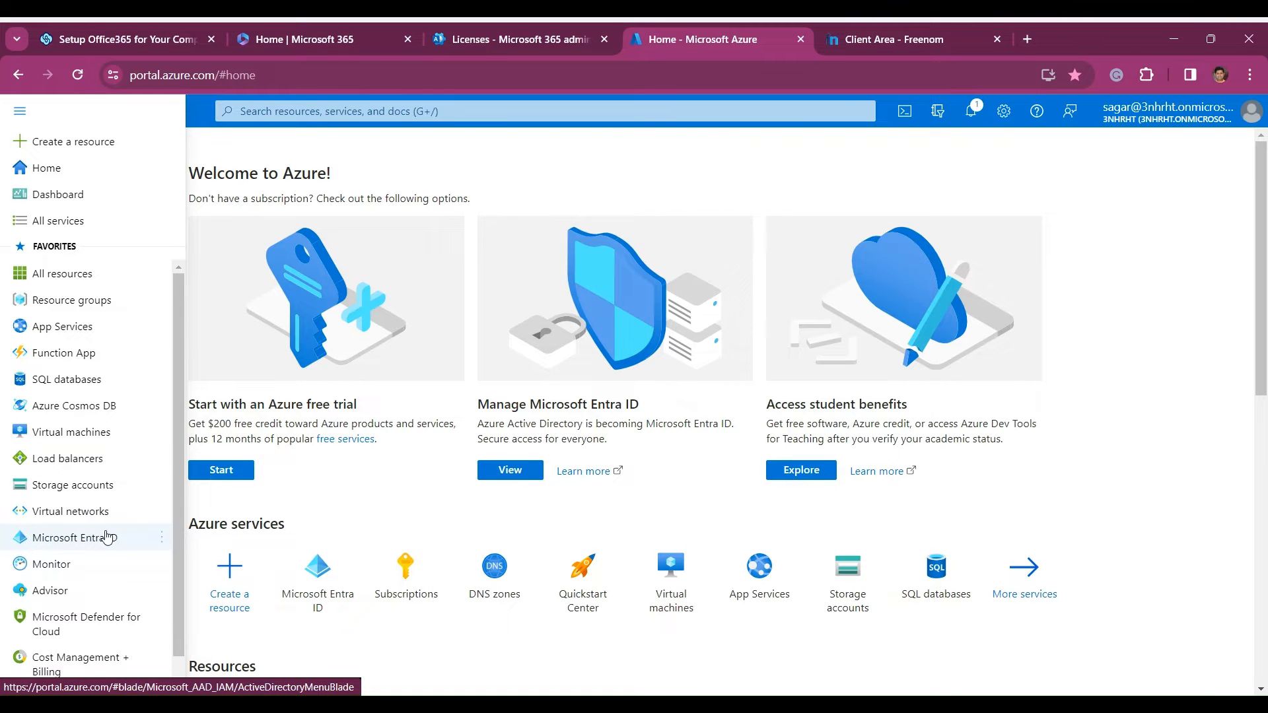
{"action": "mouse_move", "coordinate": [106, 538]}
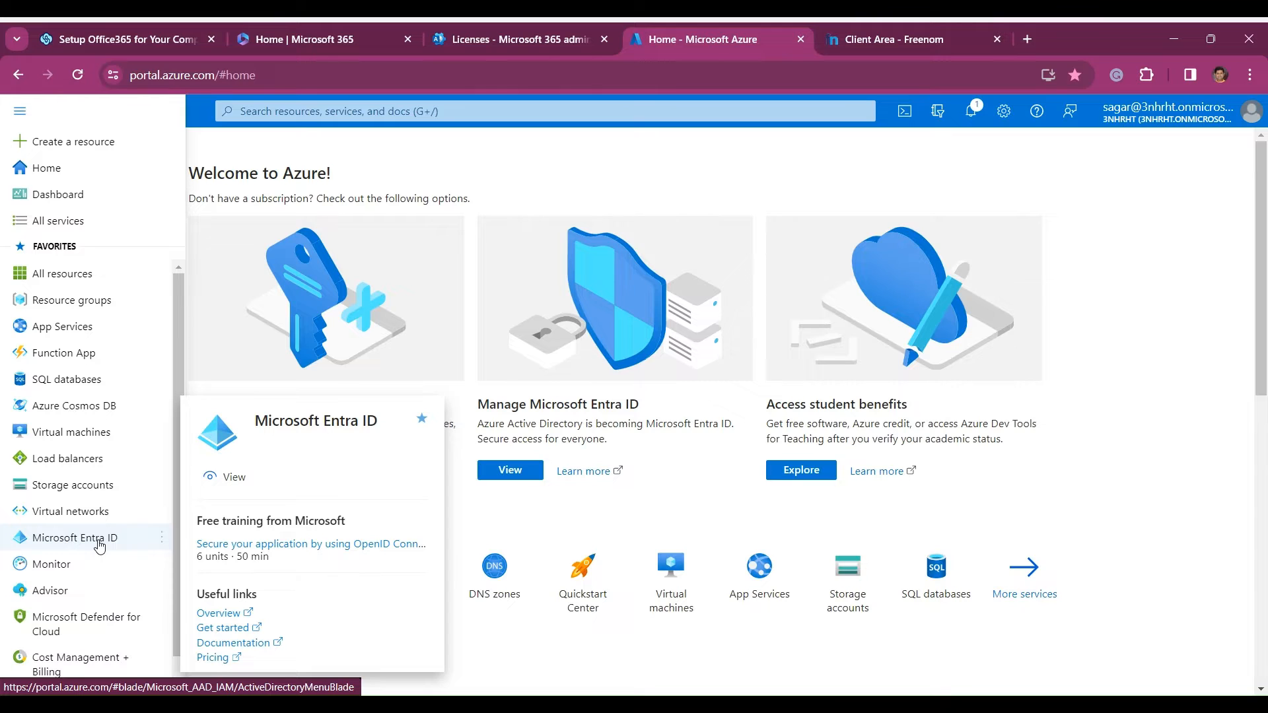
{"action": "left_click", "coordinate": [99, 544]}
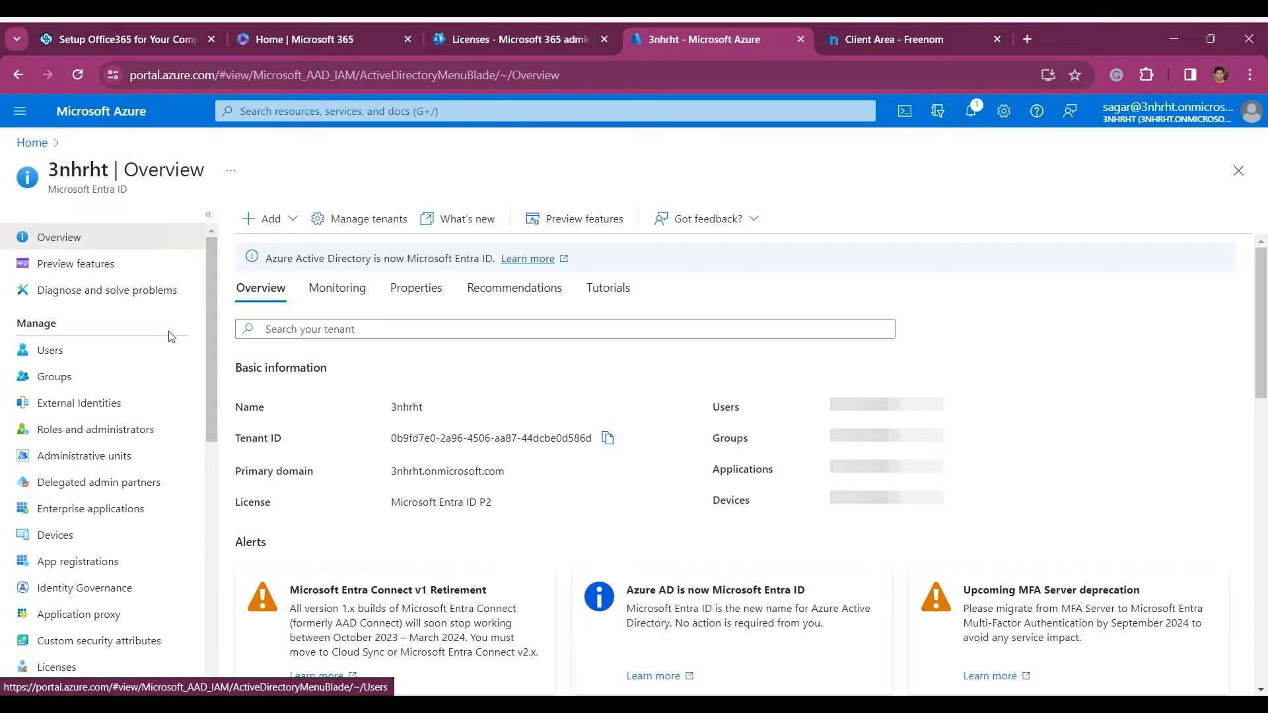
{"action": "scroll", "coordinate": [189, 419], "scroll_direction": "down", "scroll_amount": 3}
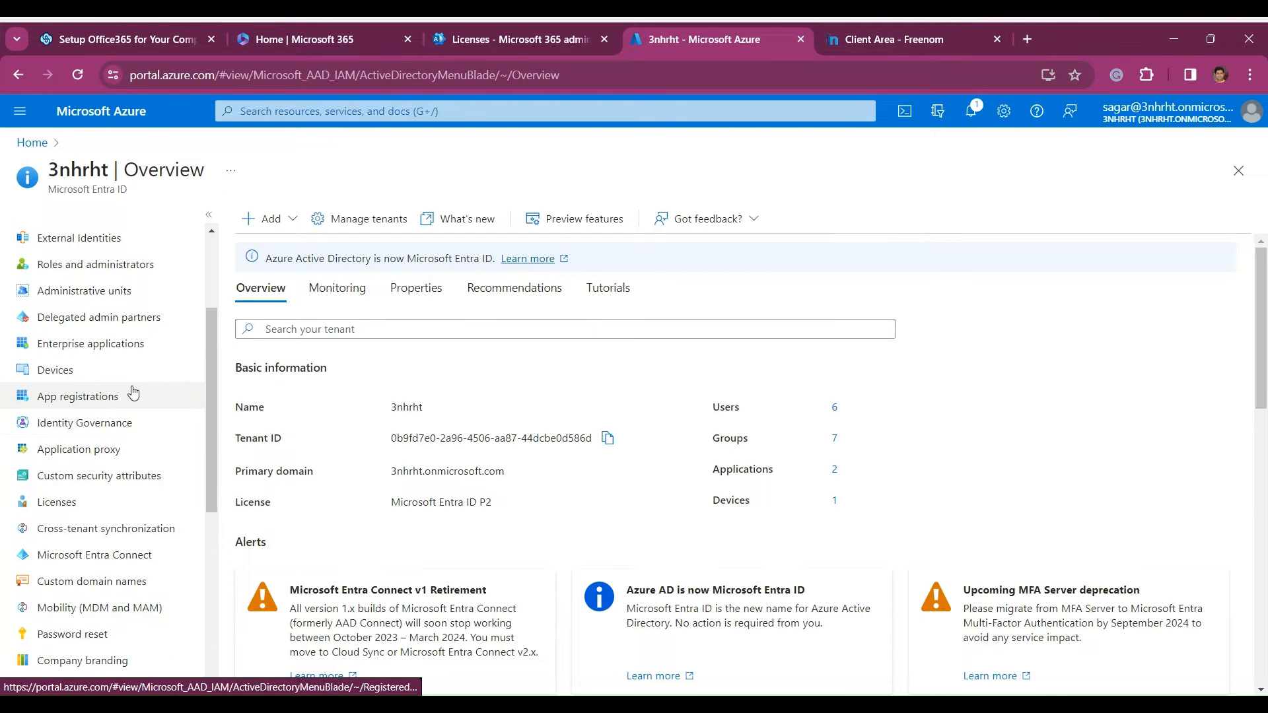
{"action": "left_click", "coordinate": [104, 585]}
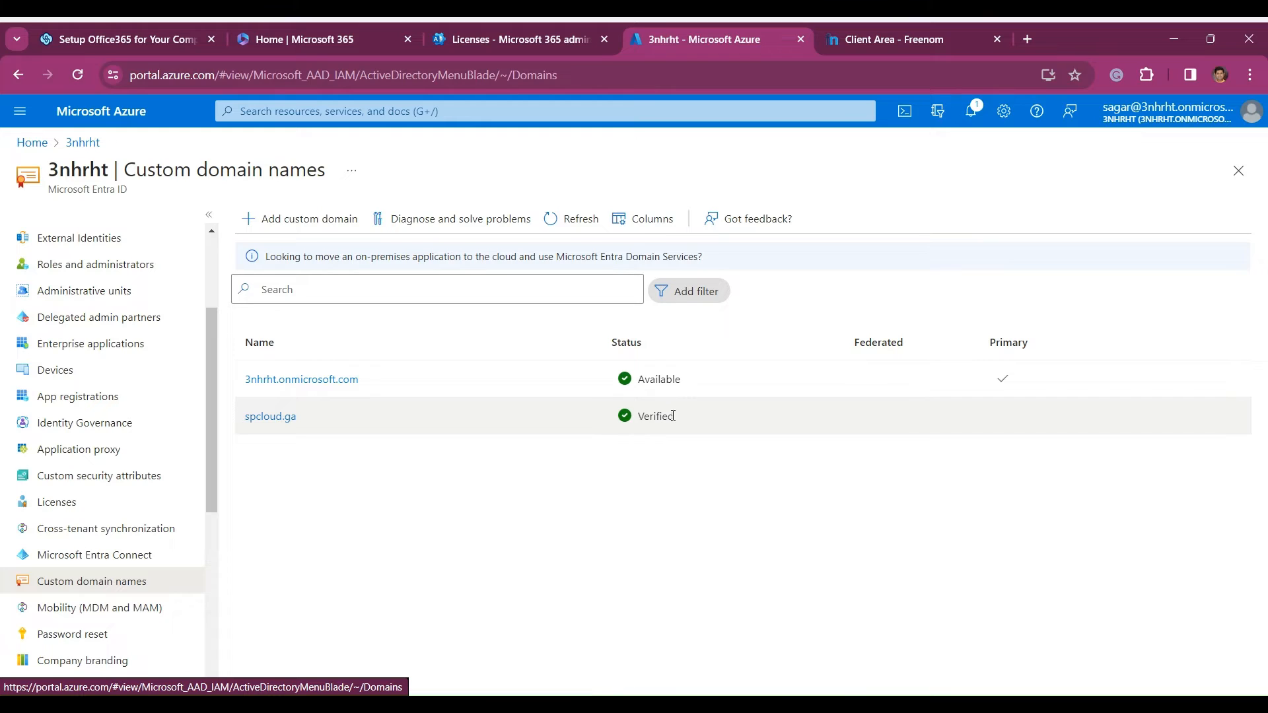
- Add sagarcloud.cf as a custom domain to the tenant, generating the DNS details for its verification
{"action": "left_click", "coordinate": [311, 222]}
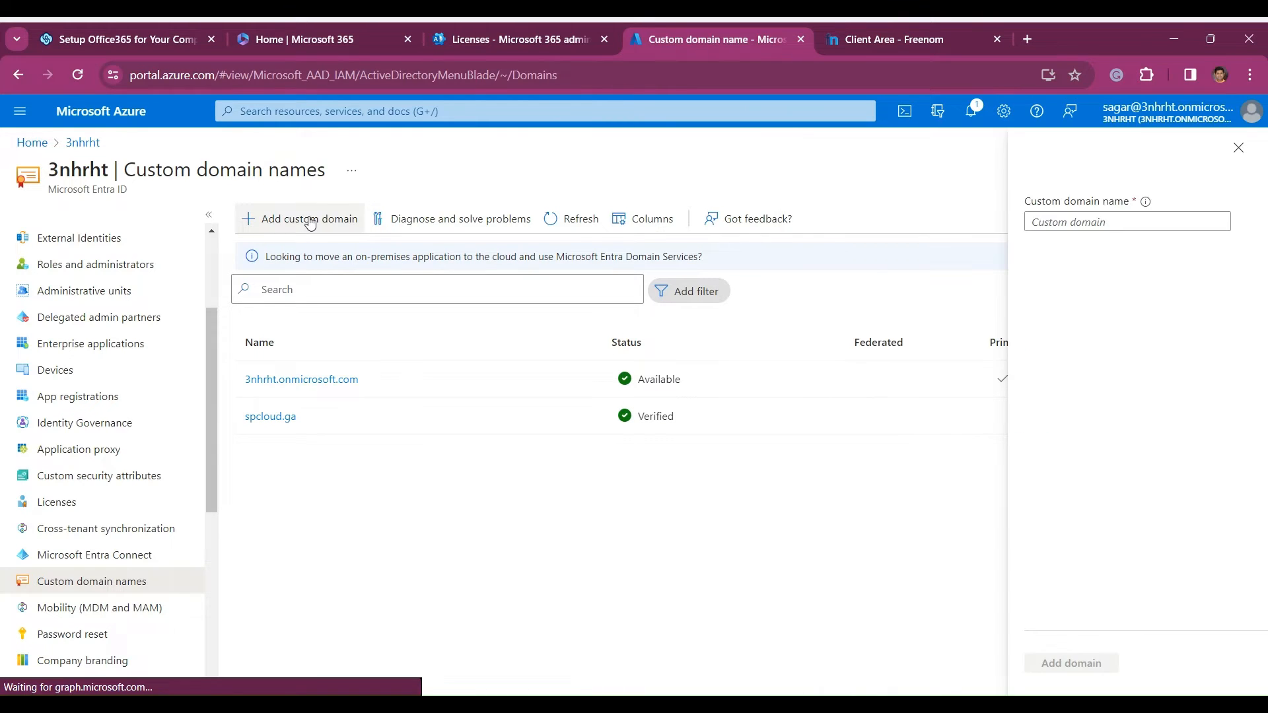
{"action": "left_click", "coordinate": [1061, 222]}
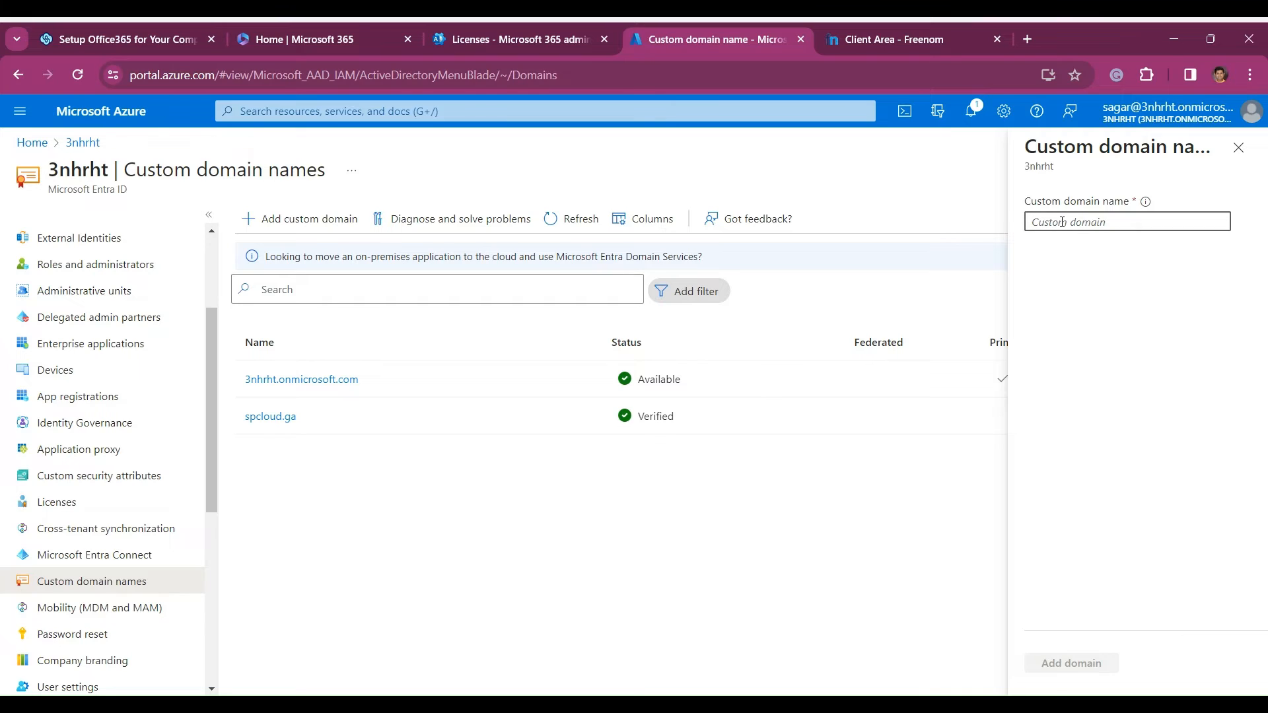
{"action": "type", "text": "sagar"}
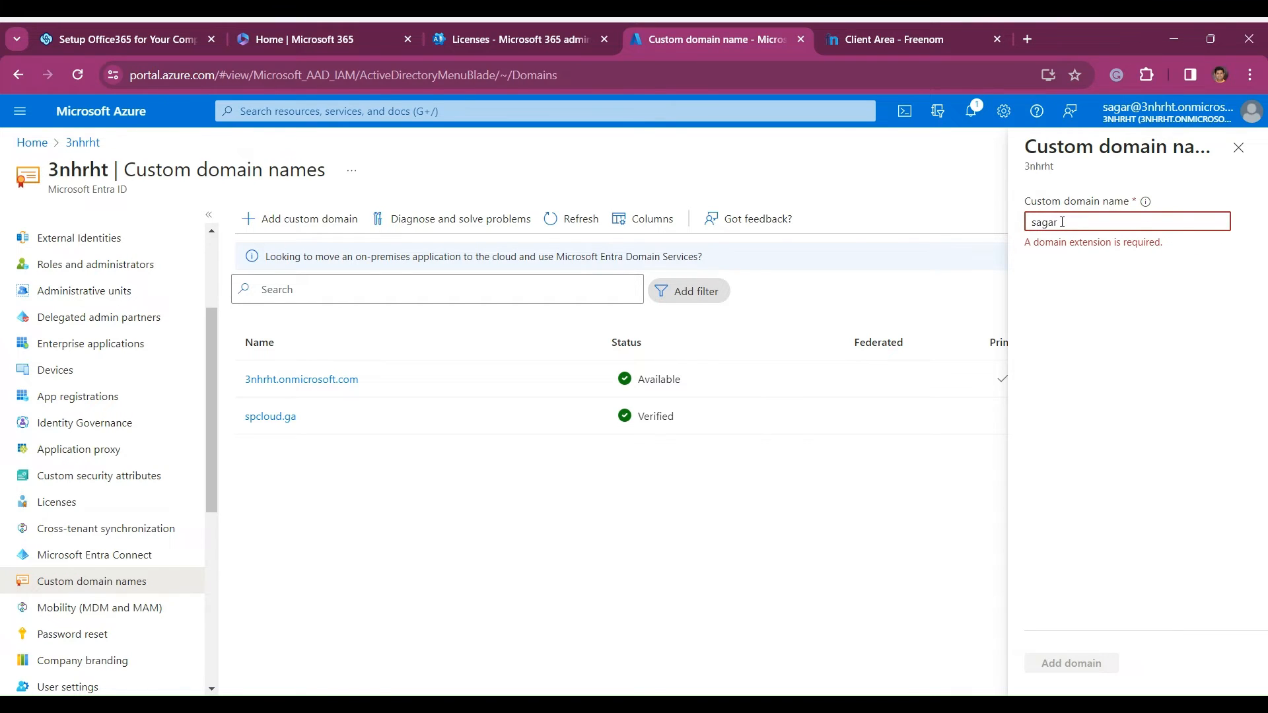
{"action": "type", "text": "cloud.cf"}
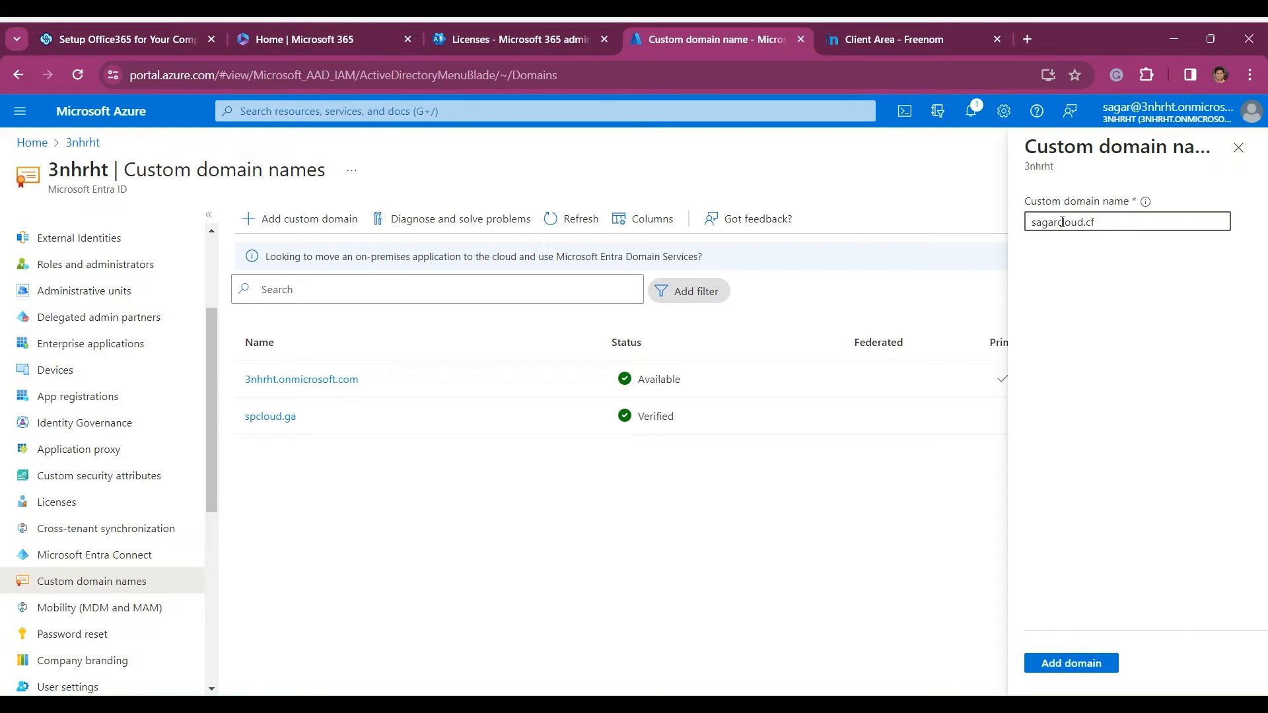
{"action": "left_click", "coordinate": [1092, 664]}
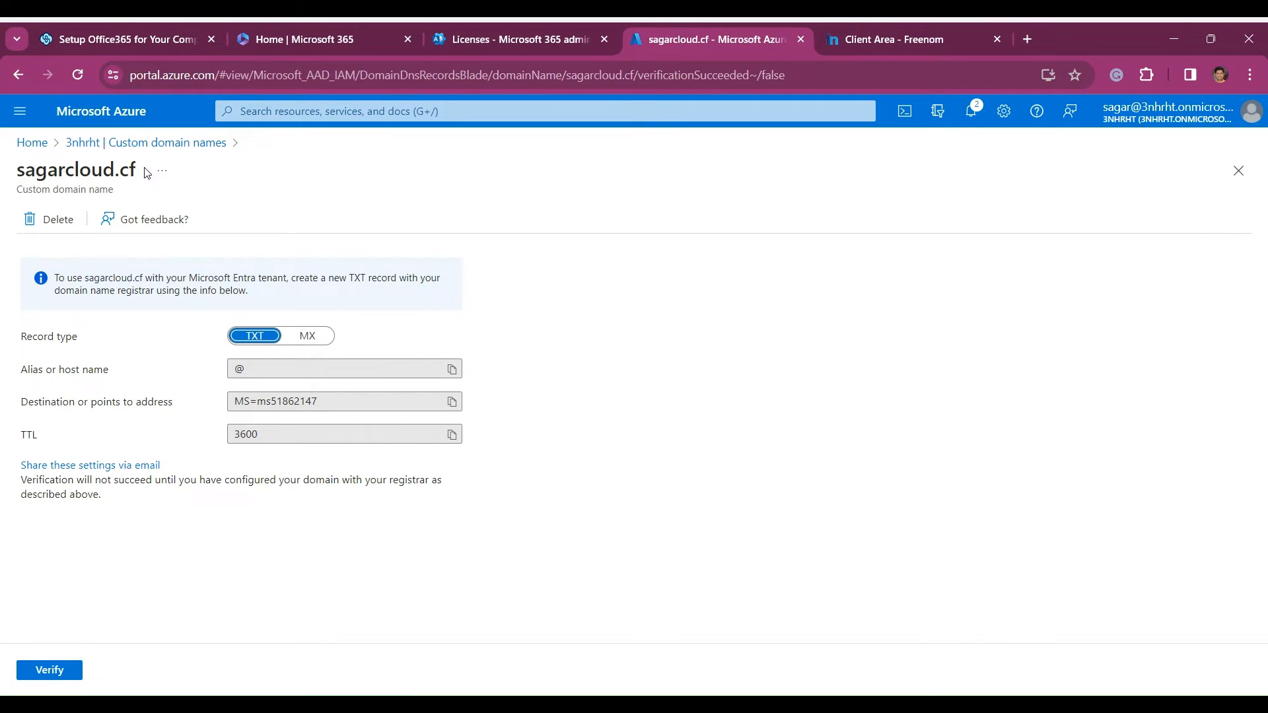
{"action": "left_click_drag", "start_coordinate": [142, 170], "coordinate": [19, 160]}
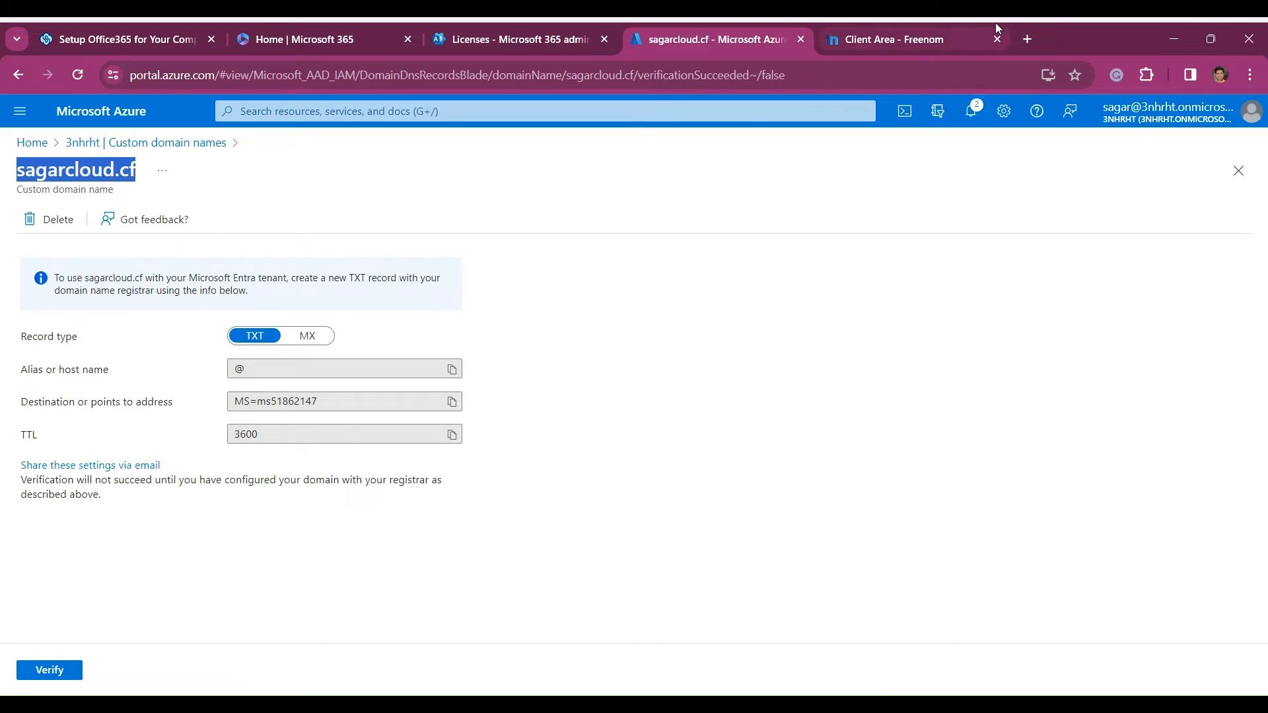
- Switch to the Freenom DNS management page and examine the type, TTL, target and name of spcloud.ga's MS= verification TXT record
{"action": "left_click", "coordinate": [916, 40]}
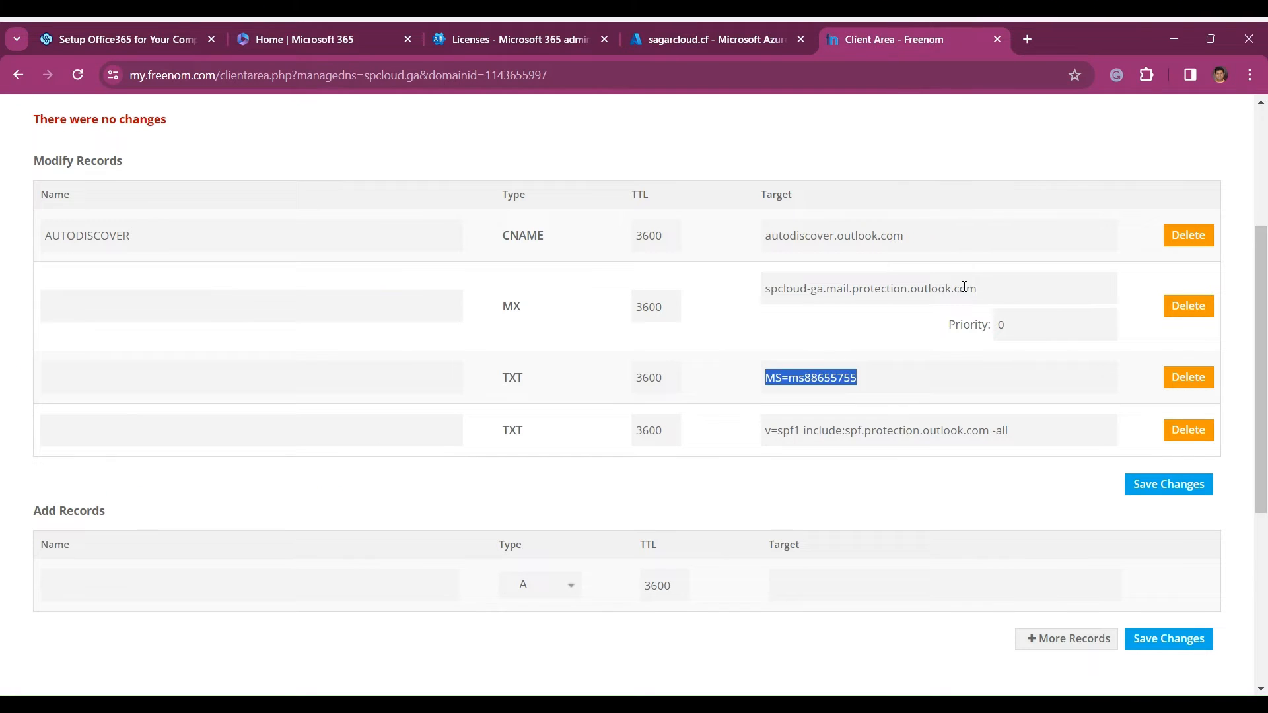
{"action": "left_click", "coordinate": [667, 394]}
{"action": "left_click_drag", "start_coordinate": [495, 378], "coordinate": [836, 374]}
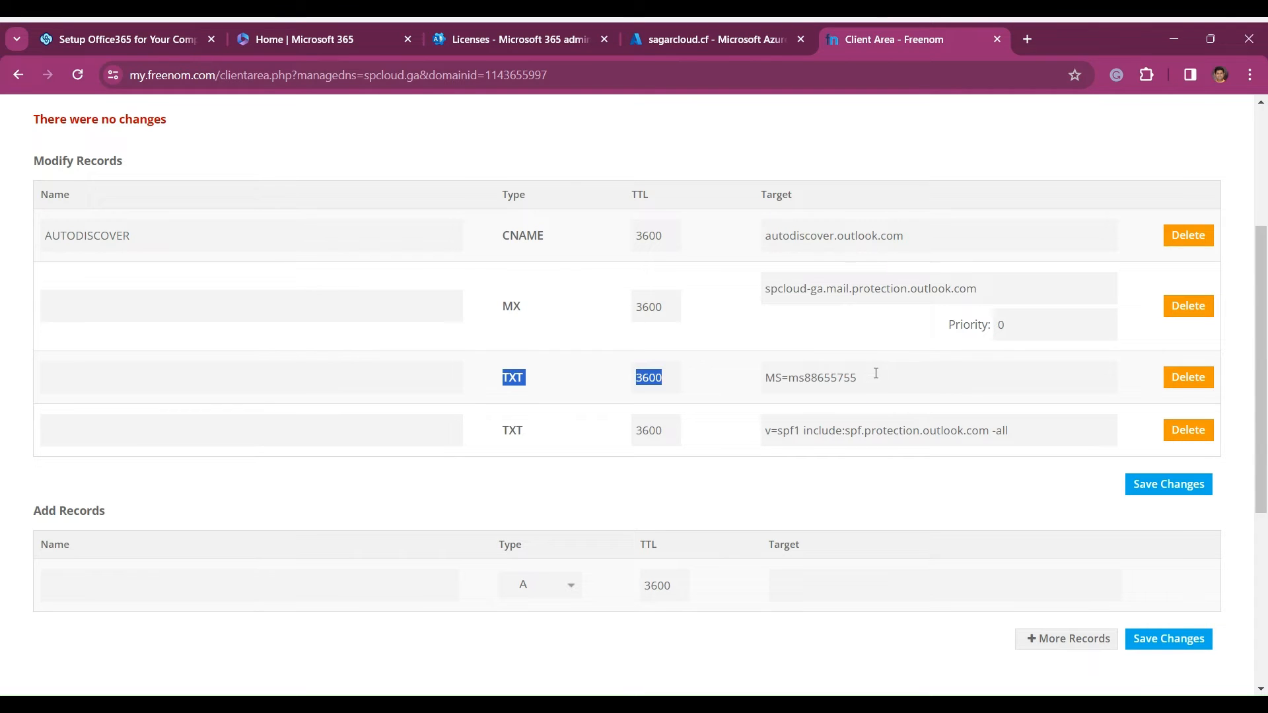
{"action": "left_click", "coordinate": [559, 386]}
{"action": "left_click_drag", "start_coordinate": [862, 378], "coordinate": [756, 390]}
{"action": "left_click_drag", "start_coordinate": [775, 381], "coordinate": [768, 381]}
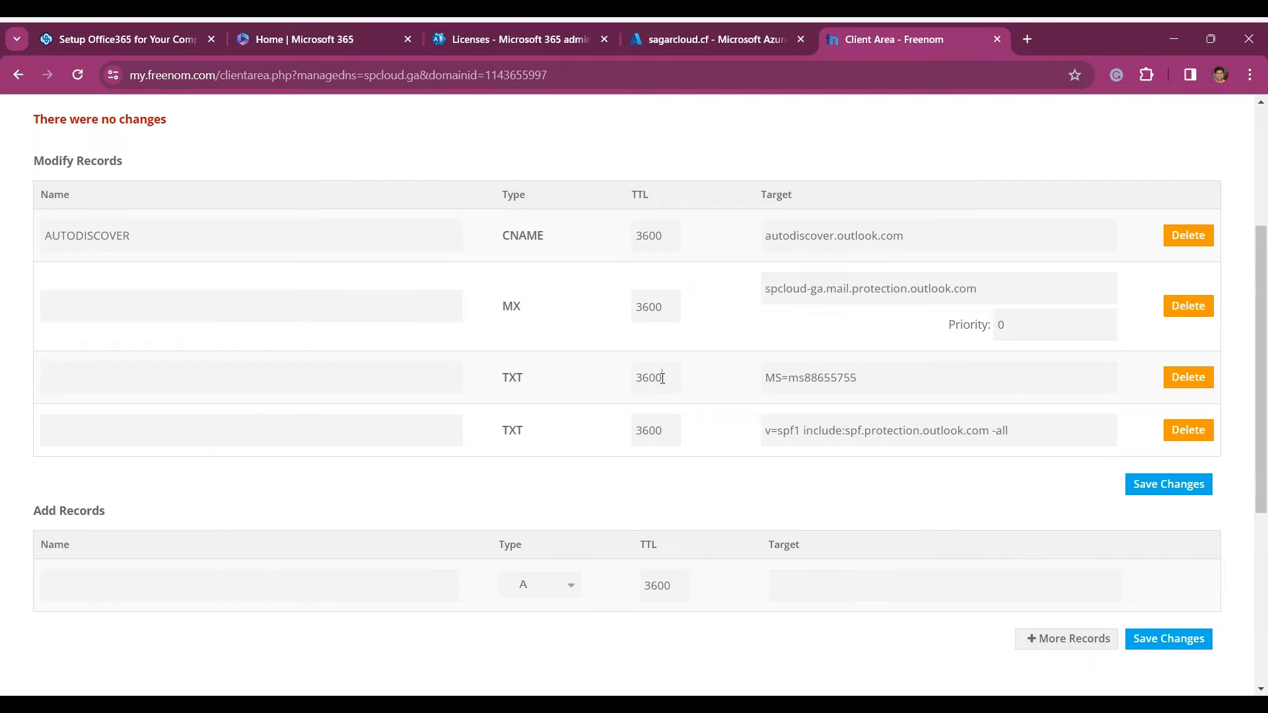
{"action": "left_click_drag", "start_coordinate": [664, 378], "coordinate": [636, 380]}
{"action": "left_click_drag", "start_coordinate": [538, 392], "coordinate": [496, 382]}
{"action": "left_click", "coordinate": [113, 374]}
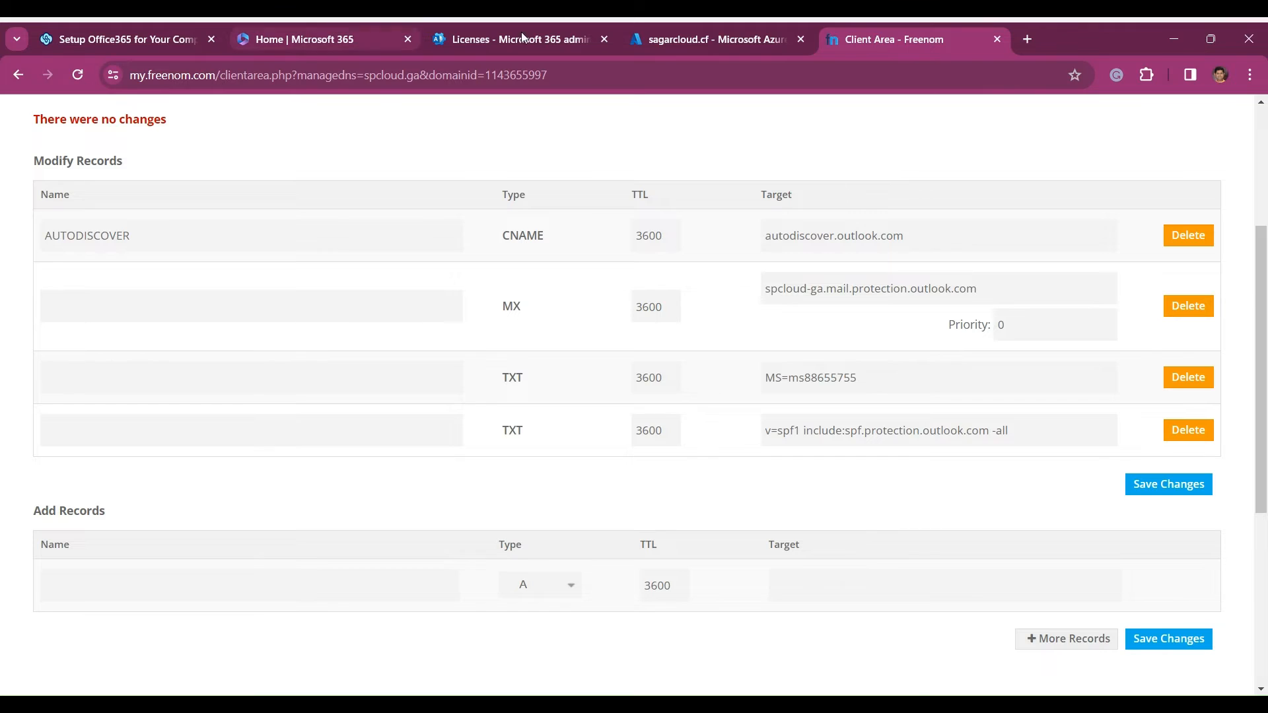
- Return to the Azure portal's custom domain names list and check the verification status of spcloud.ga
{"action": "left_click", "coordinate": [719, 39]}
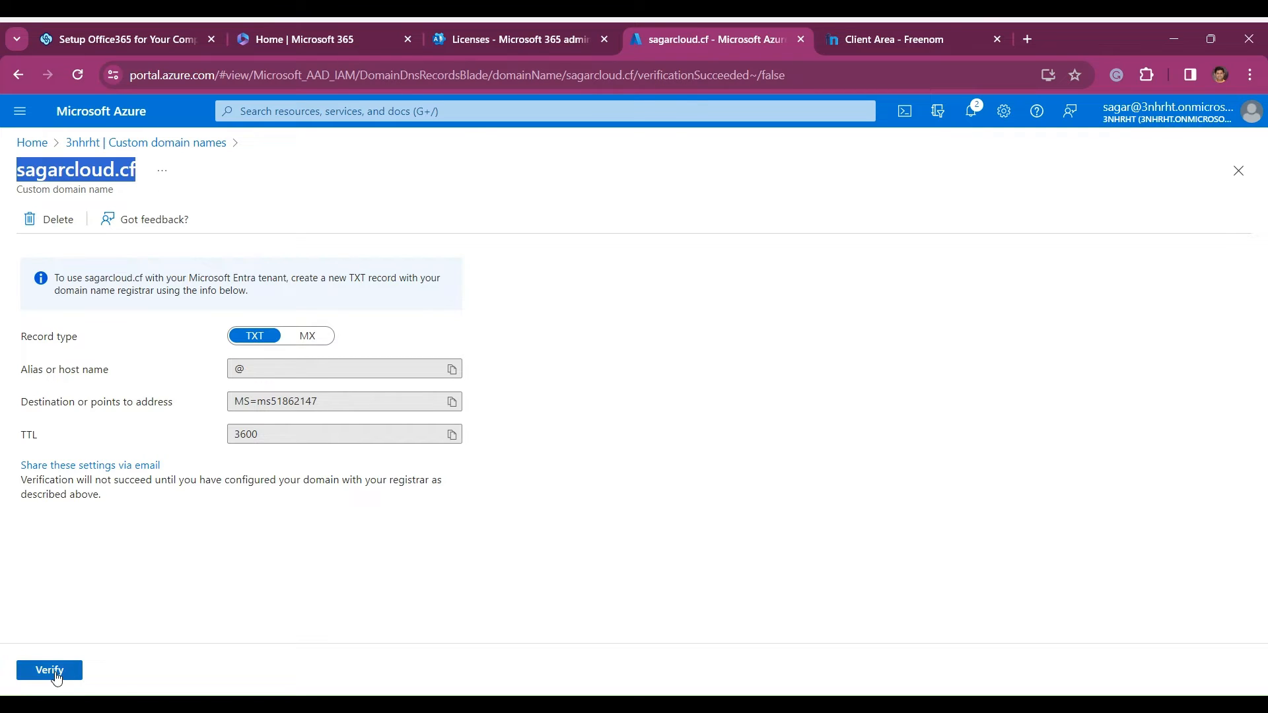
{"action": "left_click", "coordinate": [140, 143]}
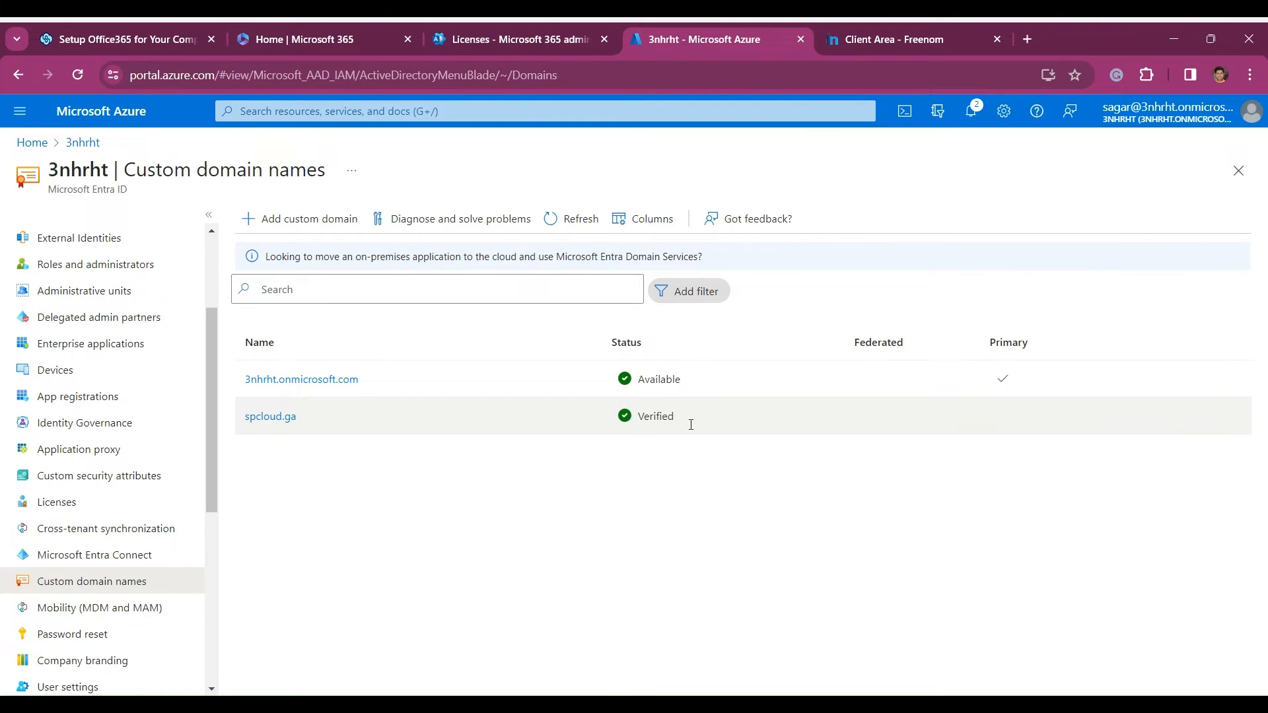
{"action": "left_click_drag", "start_coordinate": [689, 425], "coordinate": [611, 424]}
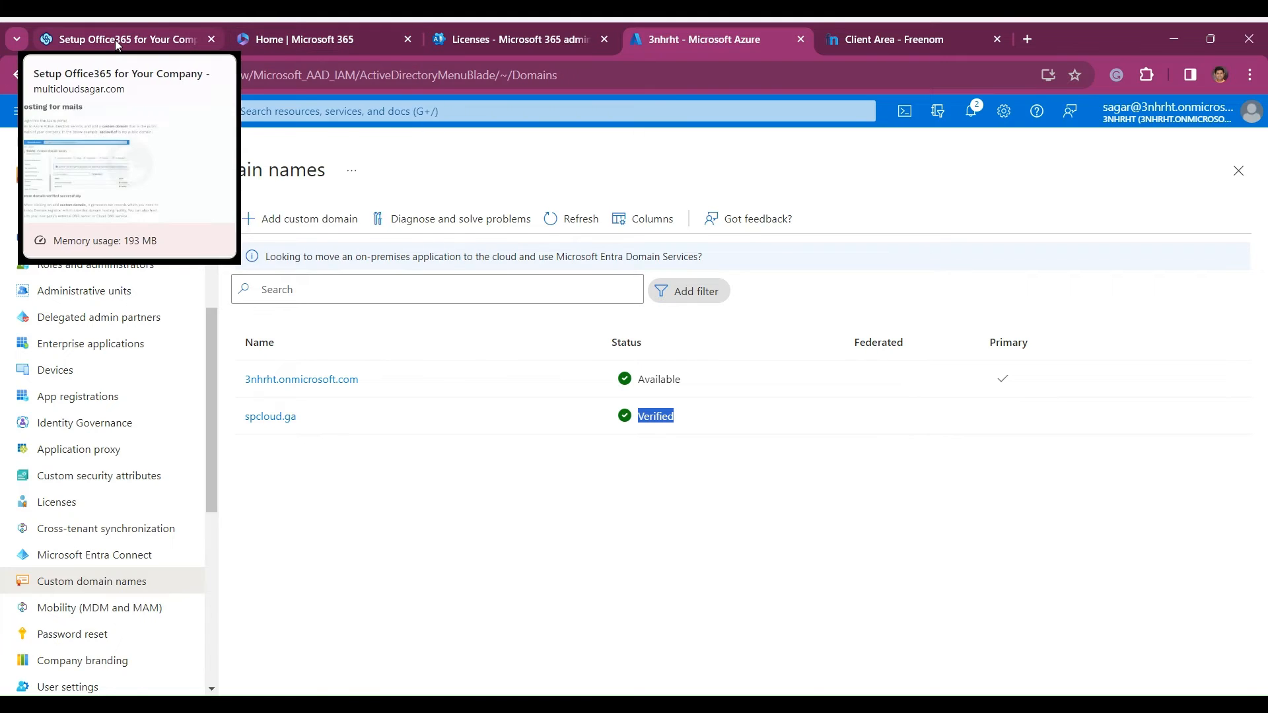
- Return to the setup guide and read the steps on TXT records, domain verification and adding the domain in the M365 admin center
{"action": "left_click", "coordinate": [115, 40]}
{"action": "scroll", "coordinate": [456, 434], "scroll_direction": "down", "scroll_amount": 4}
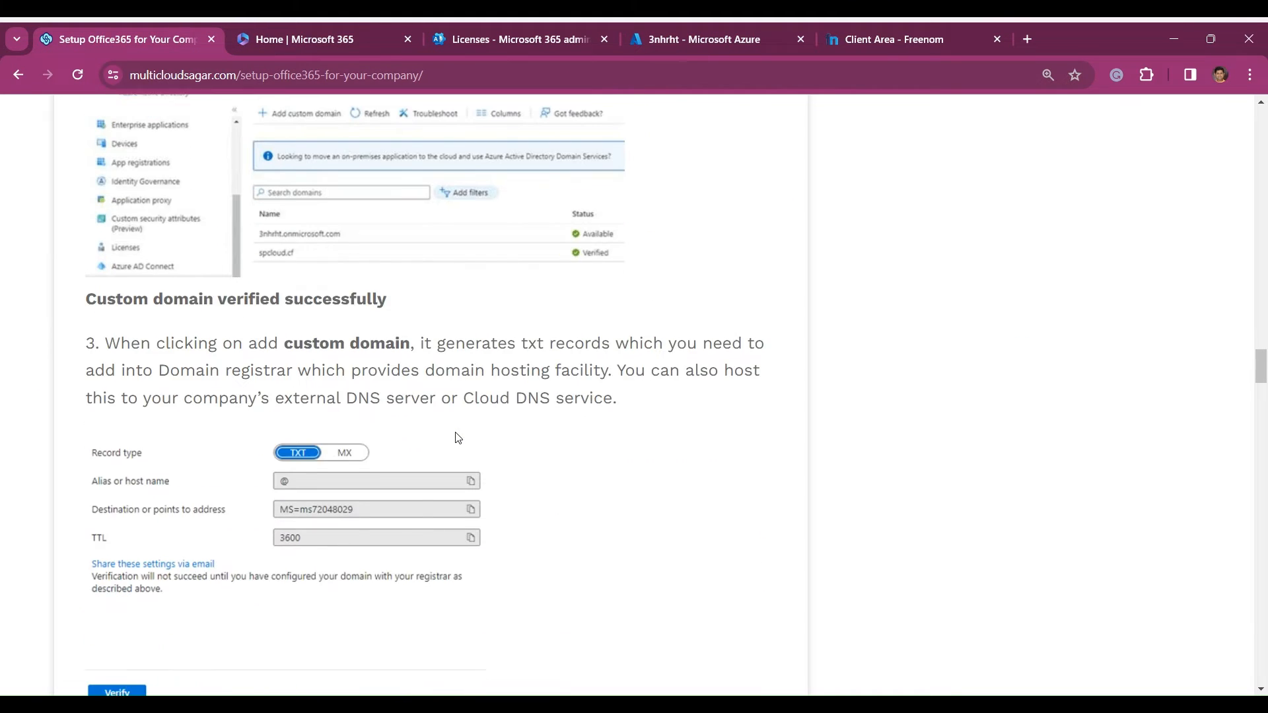
{"action": "scroll", "coordinate": [459, 438], "scroll_direction": "down", "scroll_amount": 8}
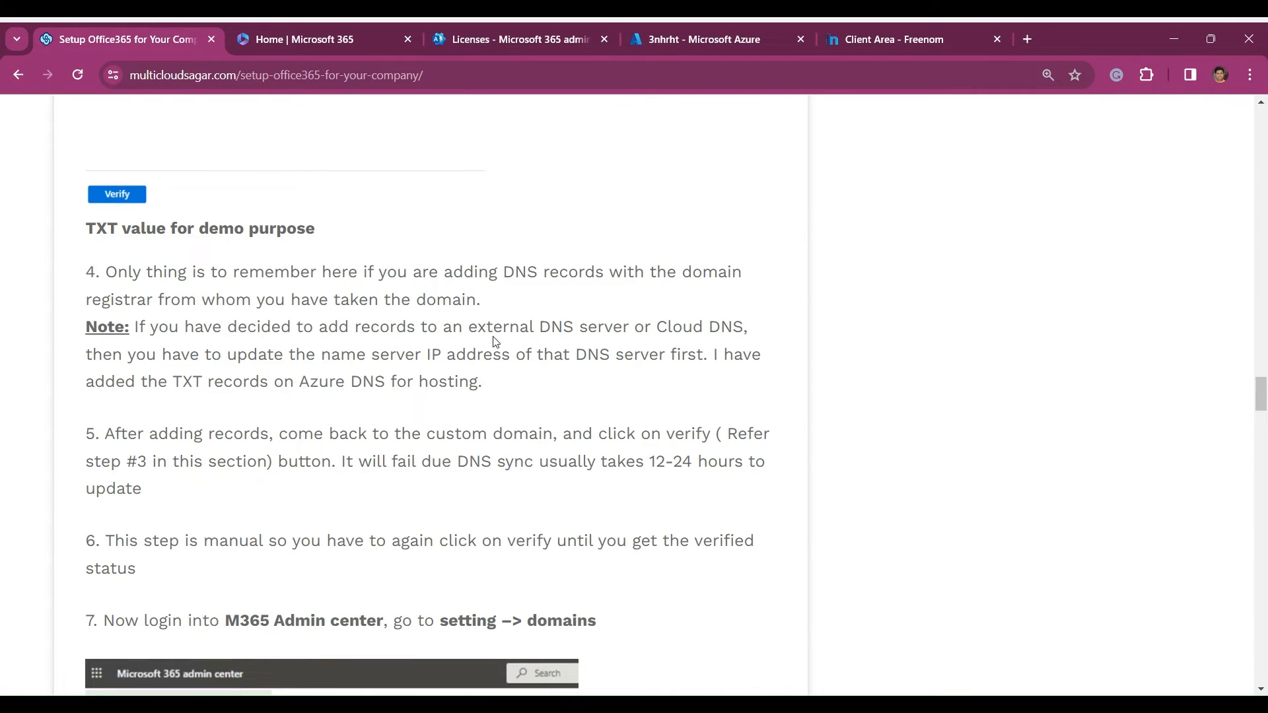
{"action": "scroll", "coordinate": [506, 360], "scroll_direction": "down", "scroll_amount": 4}
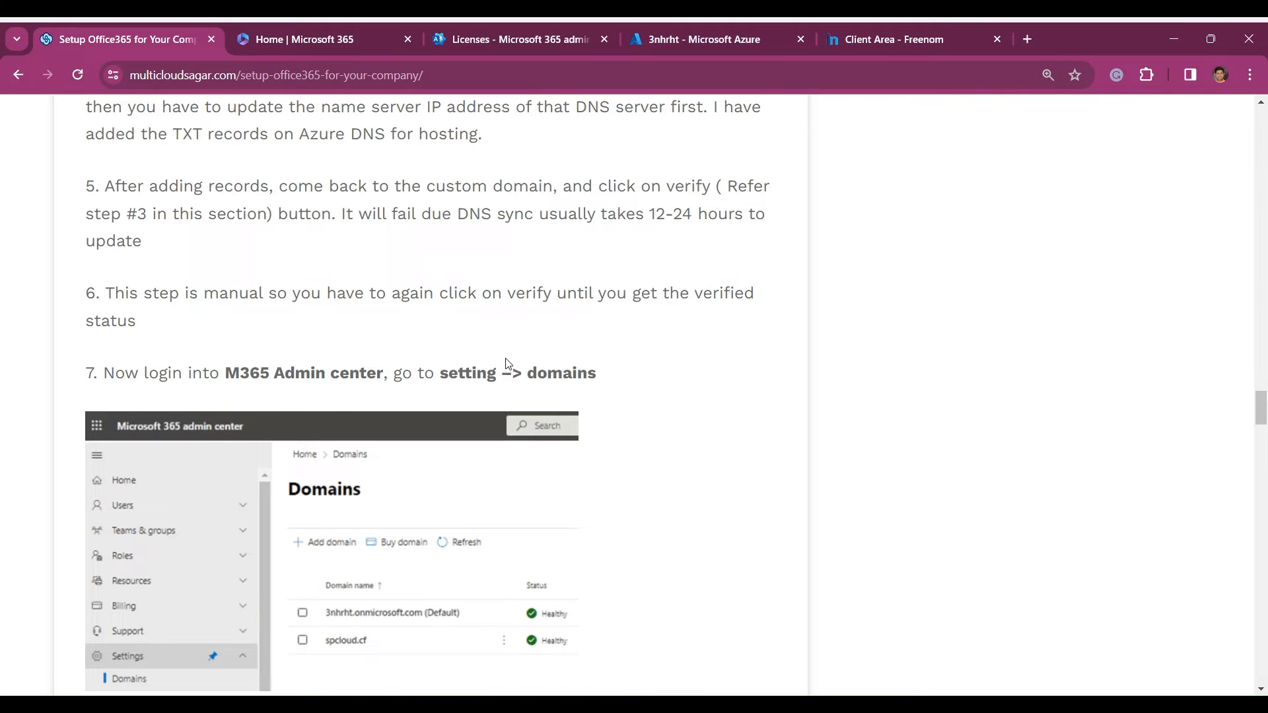
{"action": "scroll", "coordinate": [507, 364], "scroll_direction": "down", "scroll_amount": 1}
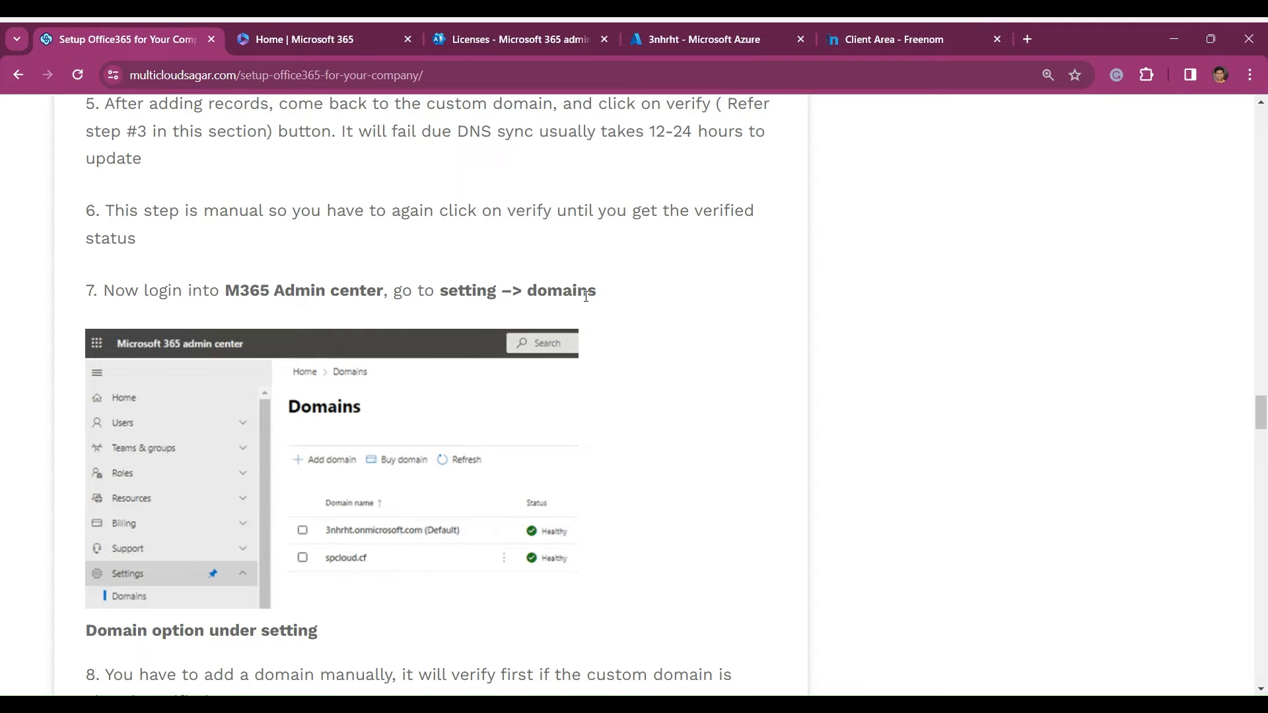
{"action": "scroll", "coordinate": [587, 311], "scroll_direction": "down", "scroll_amount": 3}
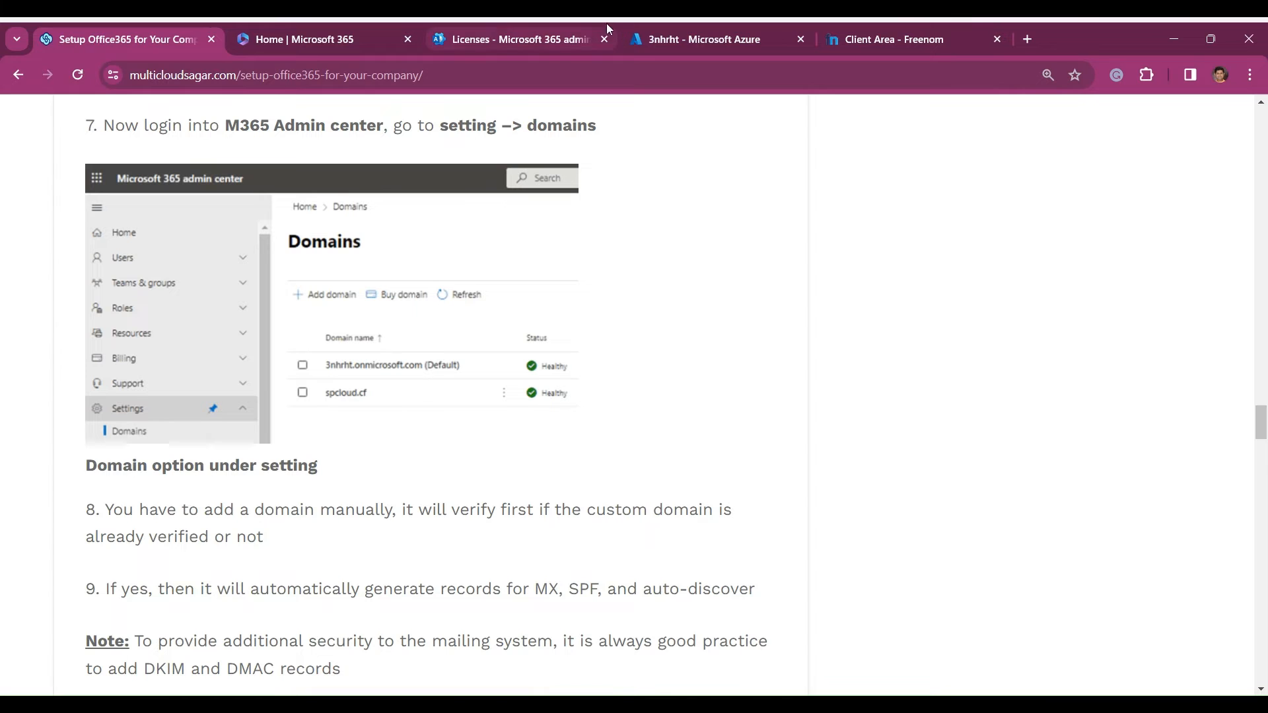
- Switch to the Microsoft 365 admin center and open the Domains page in the Settings section
{"action": "left_click", "coordinate": [712, 39]}
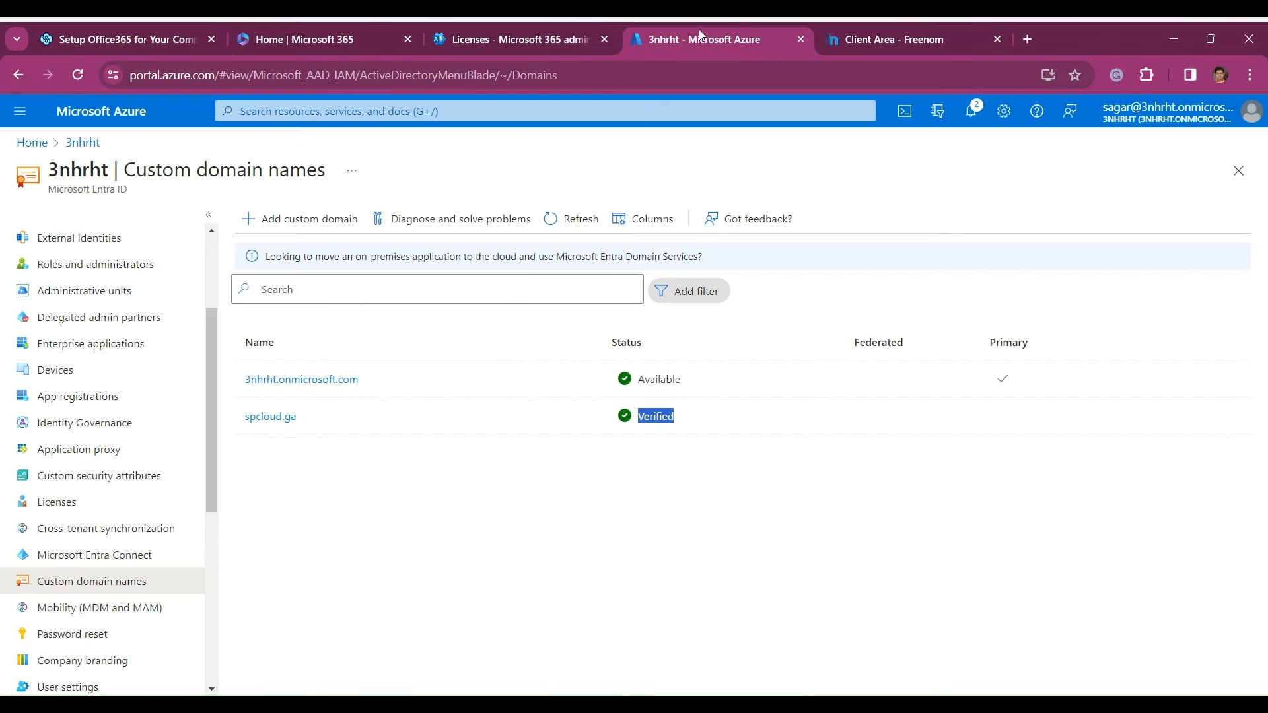
{"action": "left_click", "coordinate": [304, 37]}
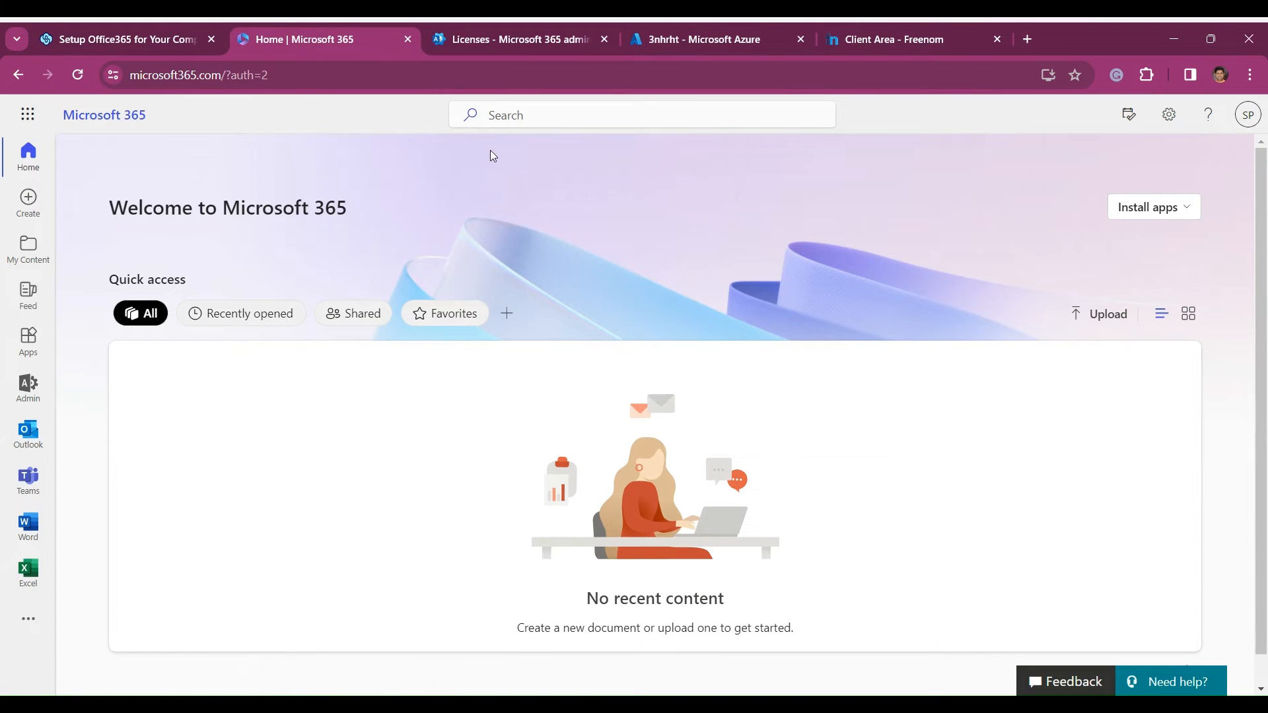
{"action": "left_click", "coordinate": [489, 41]}
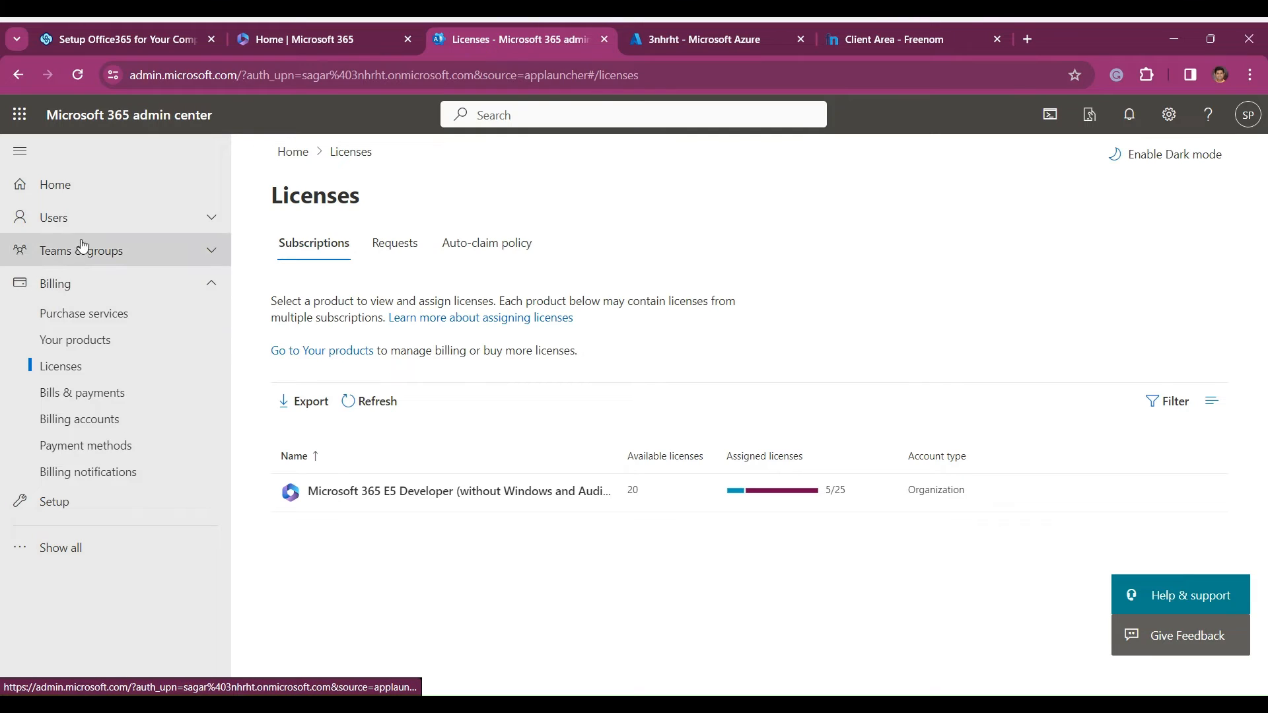
{"action": "left_click", "coordinate": [210, 288]}
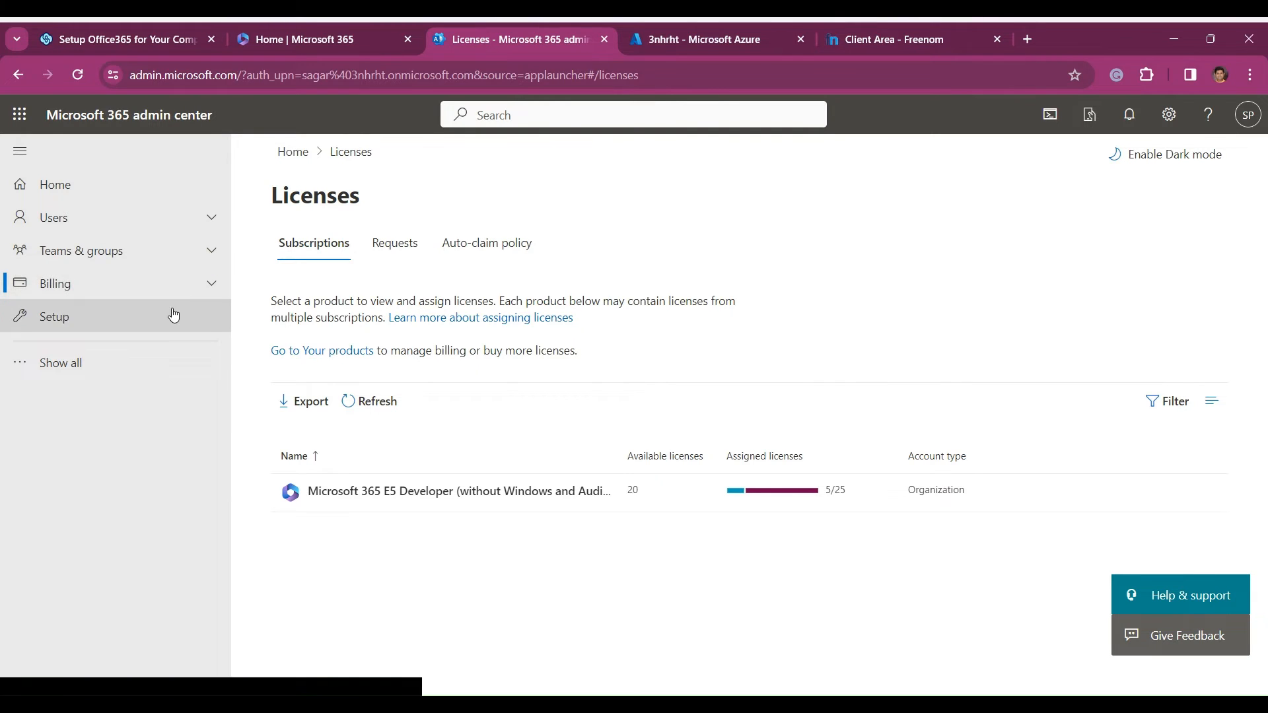
{"action": "left_click", "coordinate": [27, 363]}
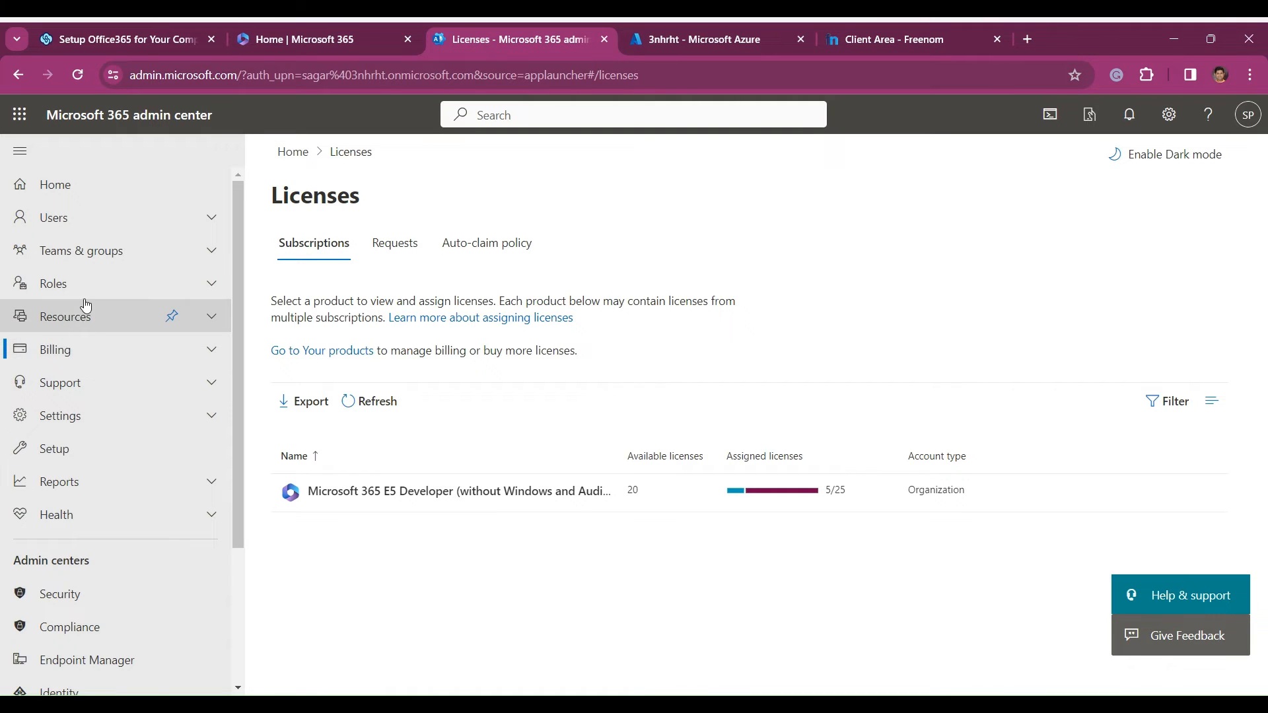
{"action": "left_click", "coordinate": [207, 415]}
{"action": "scroll", "coordinate": [193, 376], "scroll_direction": "down", "scroll_amount": 1}
{"action": "left_click", "coordinate": [80, 371]}
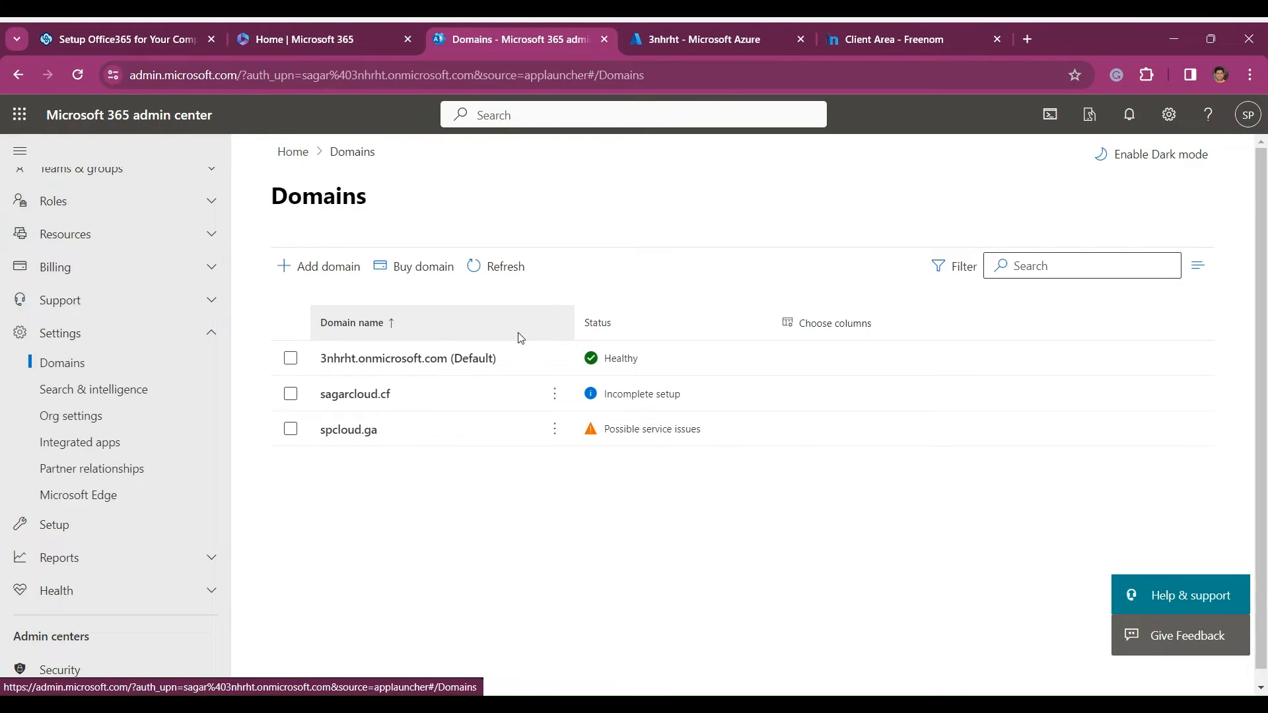
- Start the setup of the sagarcloud.cf domain and review the available ownership verification methods
{"action": "left_click", "coordinate": [354, 394]}
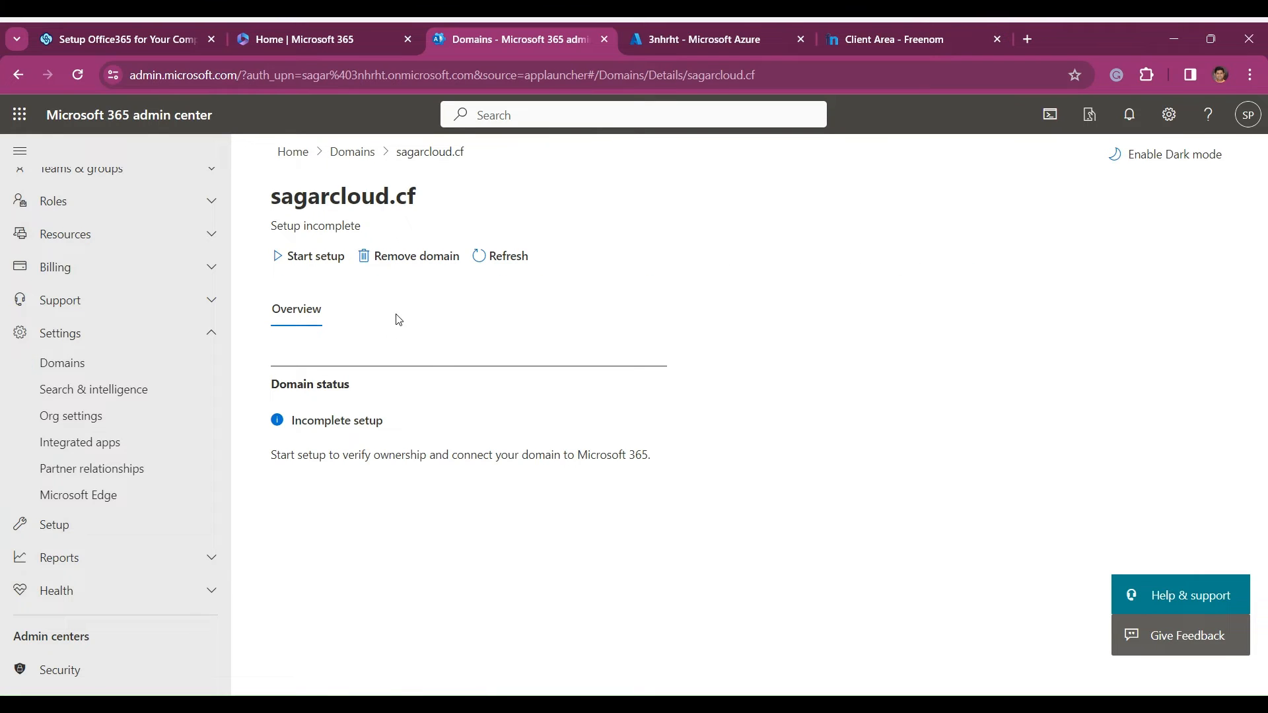
{"action": "left_click", "coordinate": [305, 265]}
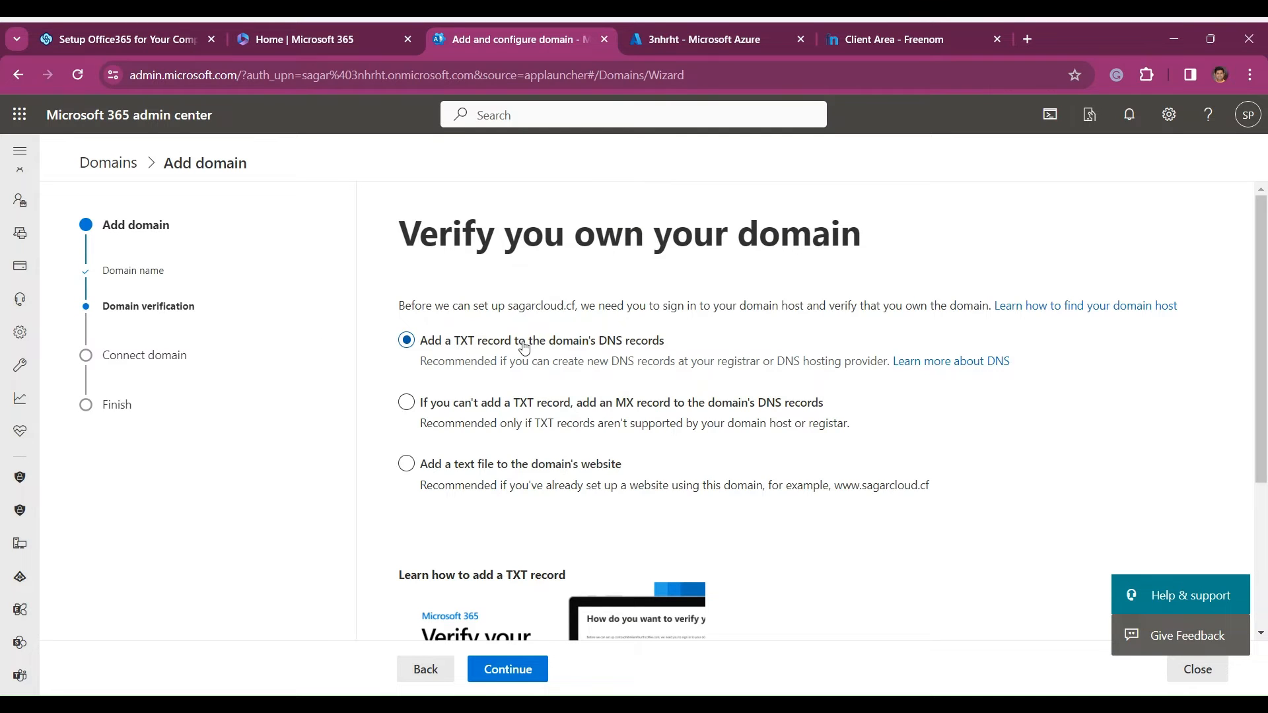
{"action": "scroll", "coordinate": [652, 387], "scroll_direction": "down", "scroll_amount": 1}
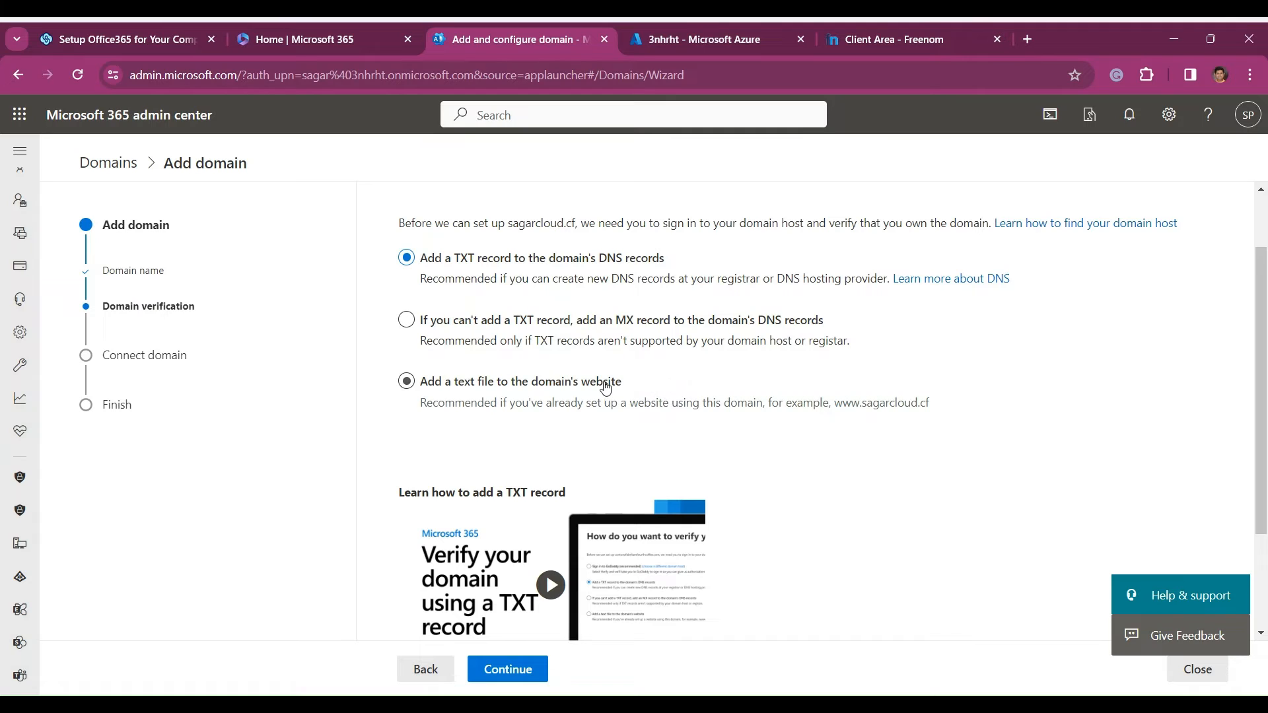
{"action": "scroll", "coordinate": [608, 382], "scroll_direction": "down", "scroll_amount": 2}
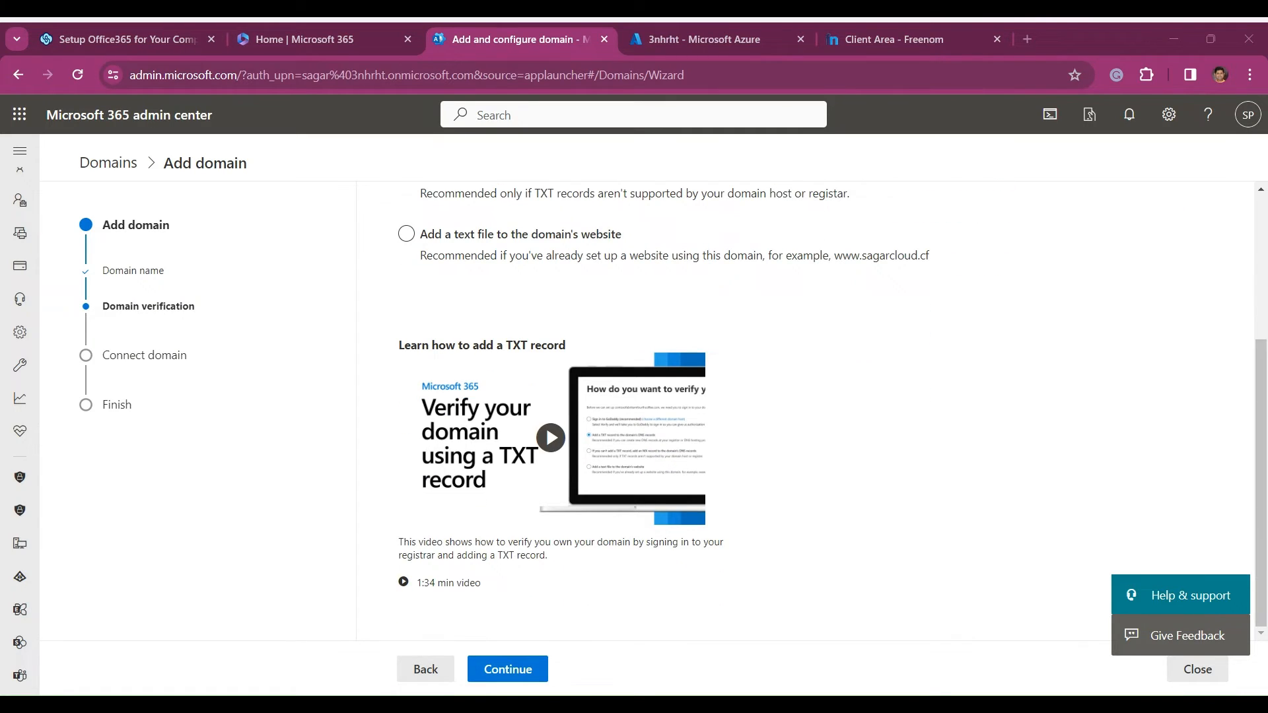
{"action": "scroll", "coordinate": [823, 399], "scroll_direction": "up", "scroll_amount": 2}
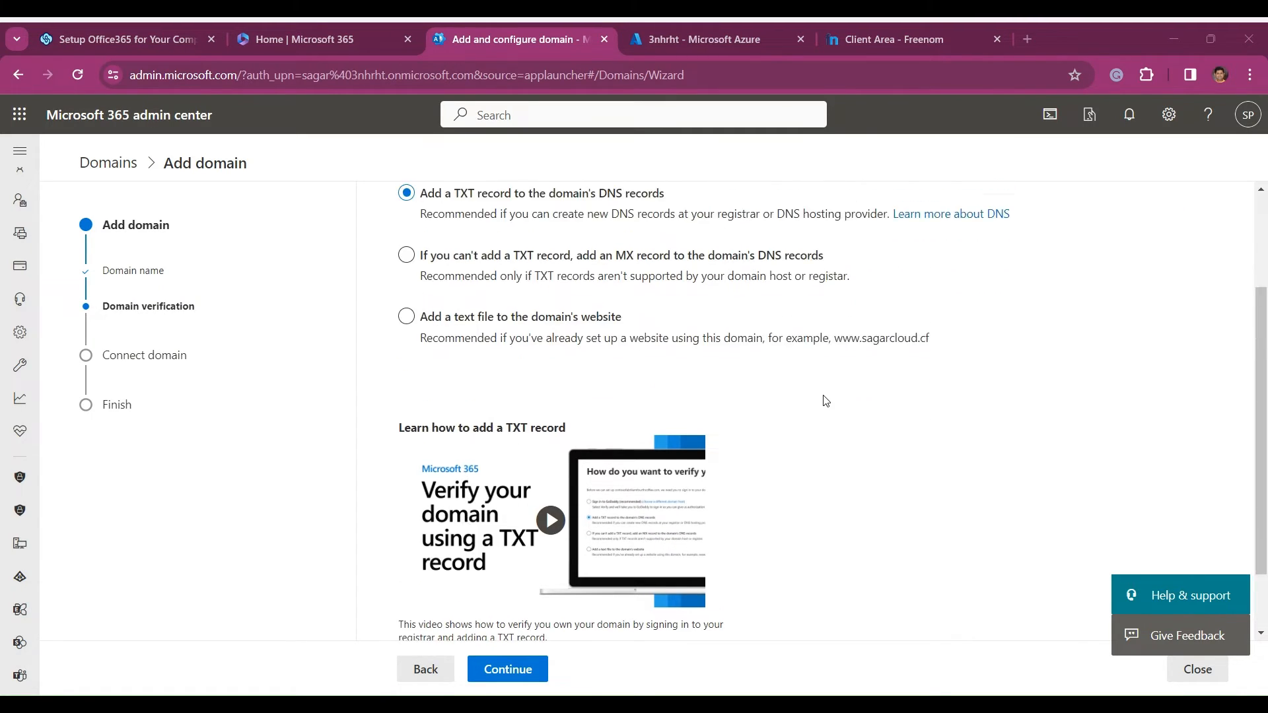
- Continue with the TXT record method for sagarcloud.cf and try to verify ownership of the domain
{"action": "scroll", "coordinate": [806, 435], "scroll_direction": "down", "scroll_amount": 2}
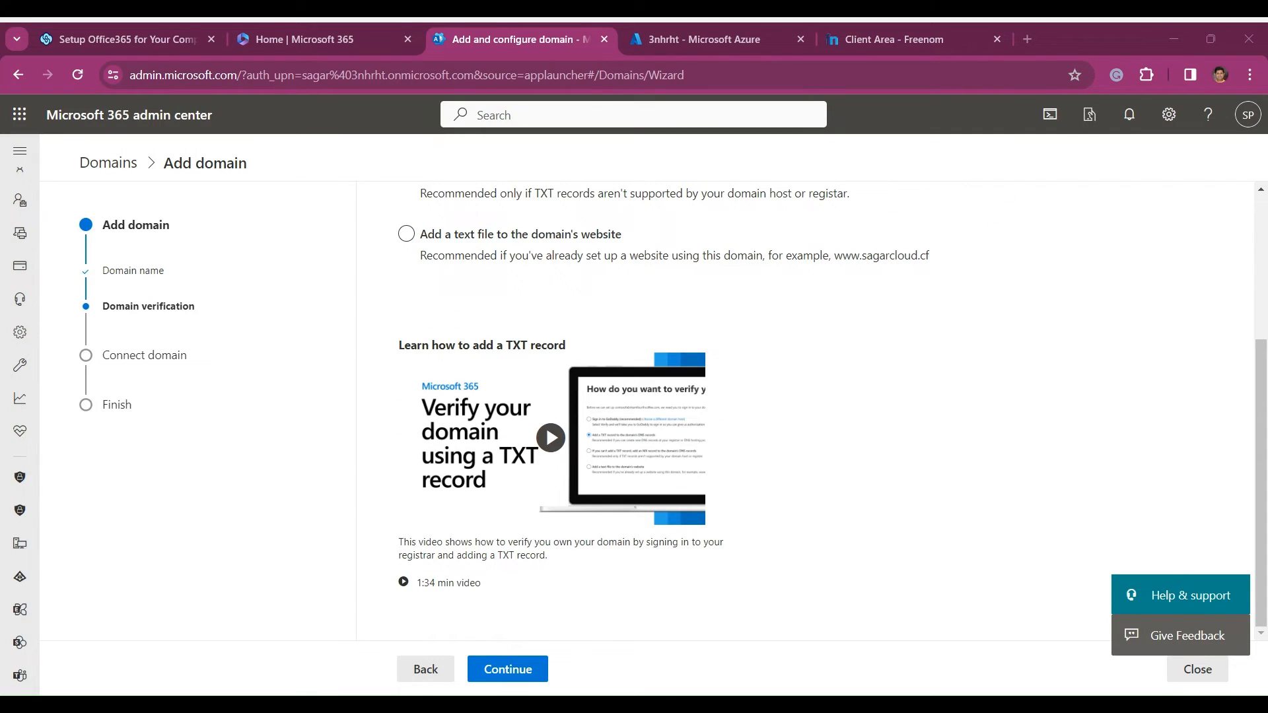
{"action": "left_click", "coordinate": [817, 632]}
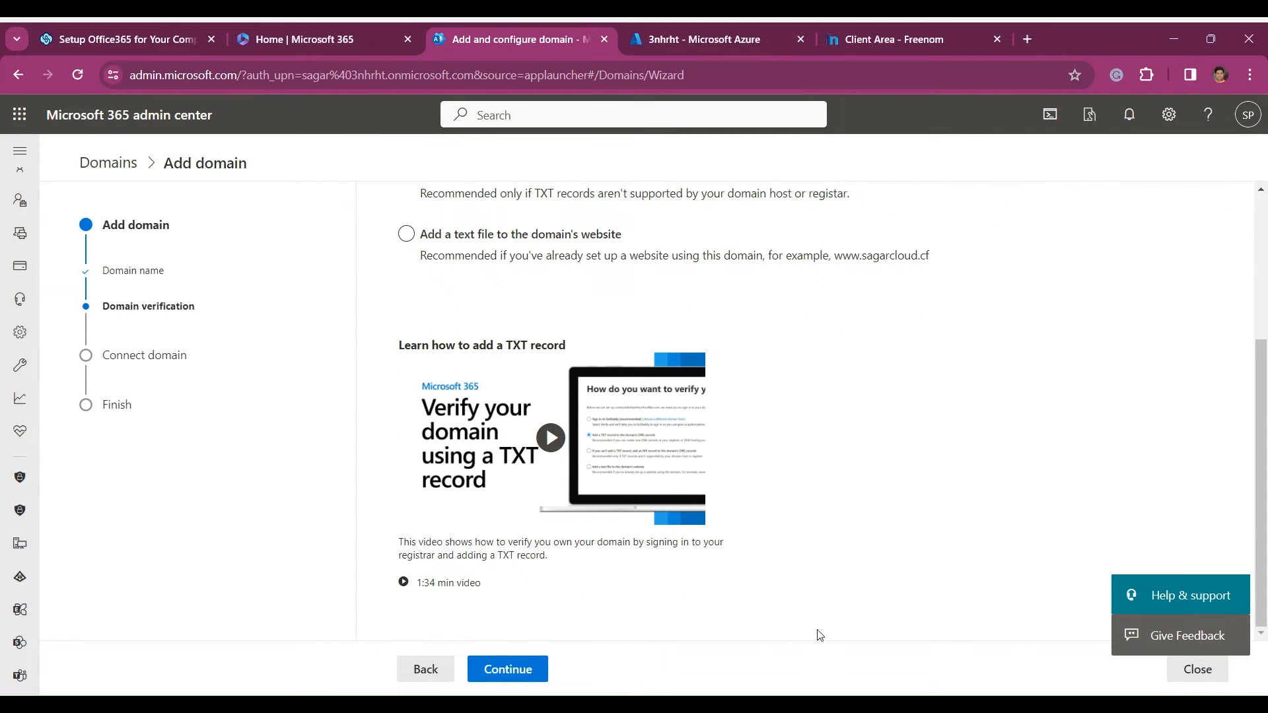
{"action": "scroll", "coordinate": [817, 627], "scroll_direction": "up", "scroll_amount": 3}
{"action": "left_click", "coordinate": [524, 662]}
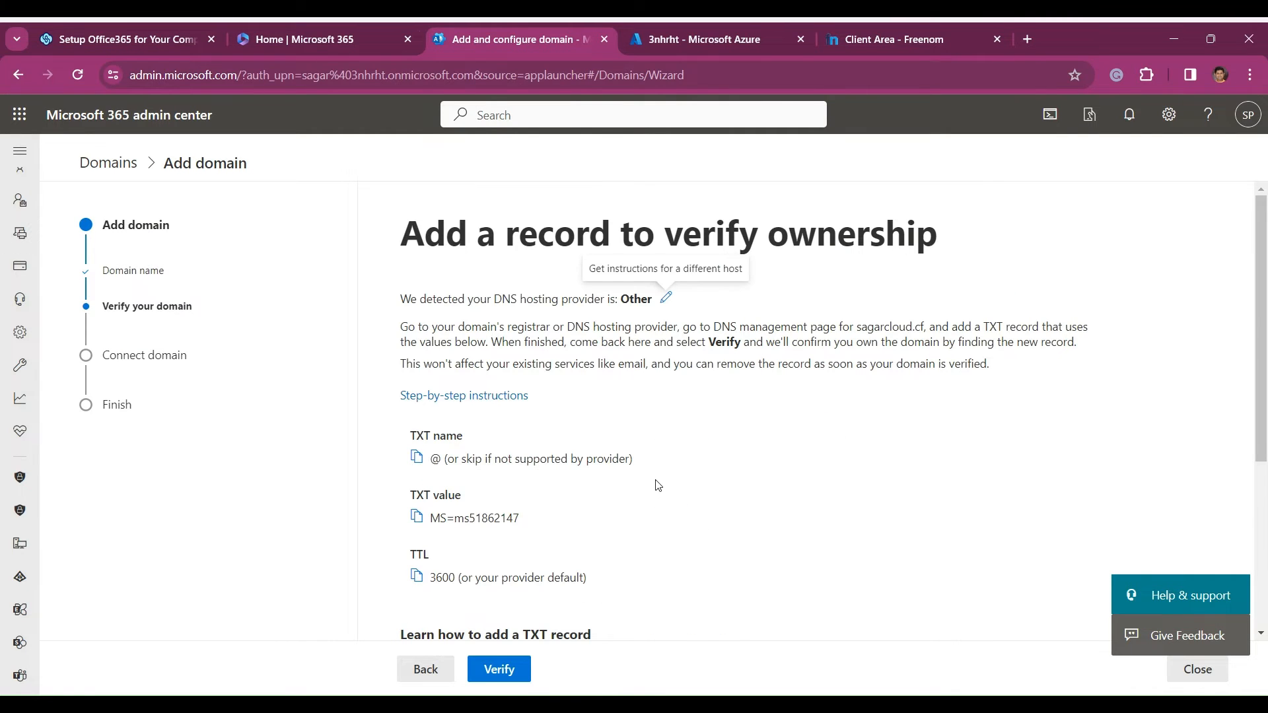
{"action": "scroll", "coordinate": [449, 369], "scroll_direction": "down", "scroll_amount": 3}
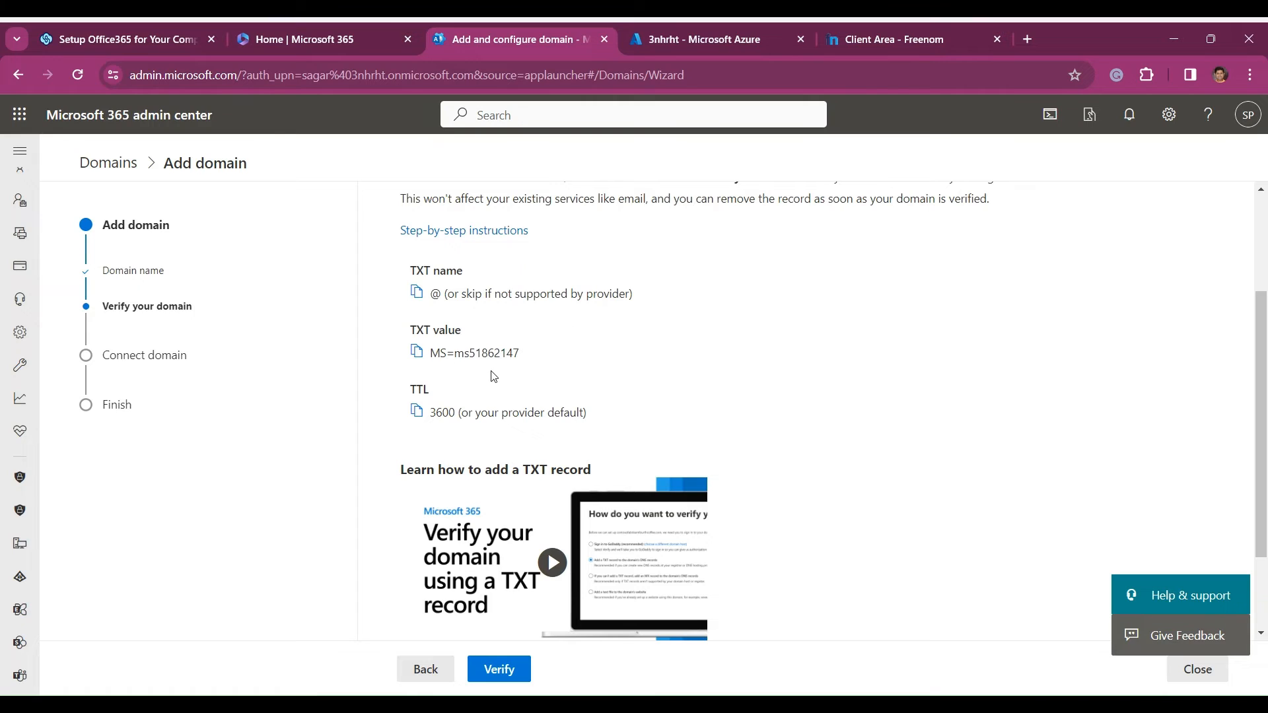
{"action": "left_click", "coordinate": [503, 677]}
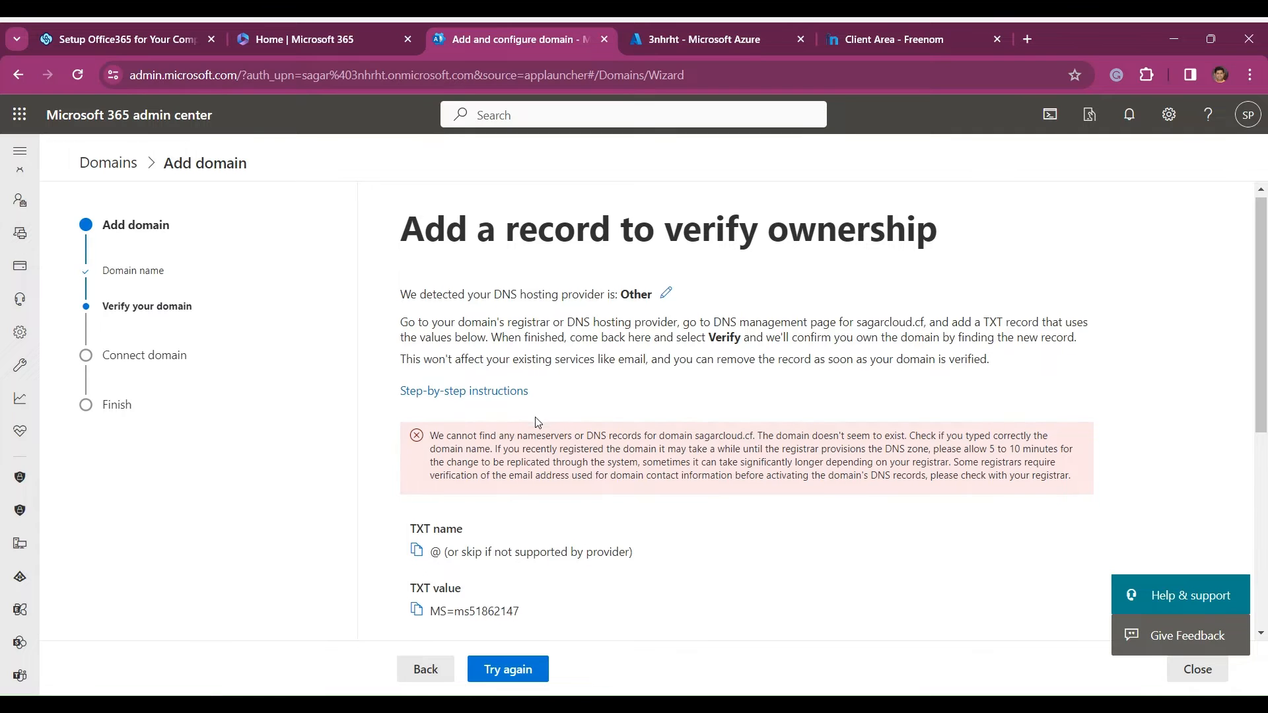
- Review the verification response and the TXT name, value and TTL required for sagarcloud.cf
{"action": "scroll", "coordinate": [216, 432], "scroll_direction": "down", "scroll_amount": 2}
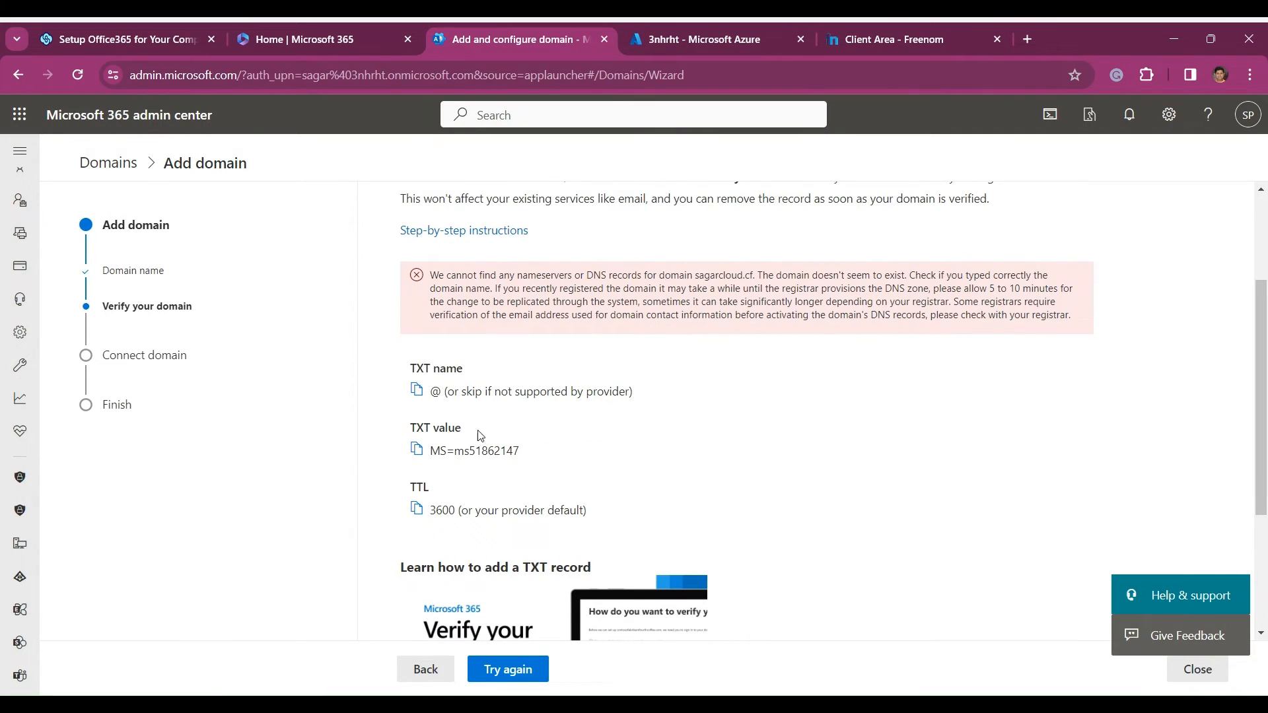
{"action": "scroll", "coordinate": [500, 525], "scroll_direction": "down", "scroll_amount": 2}
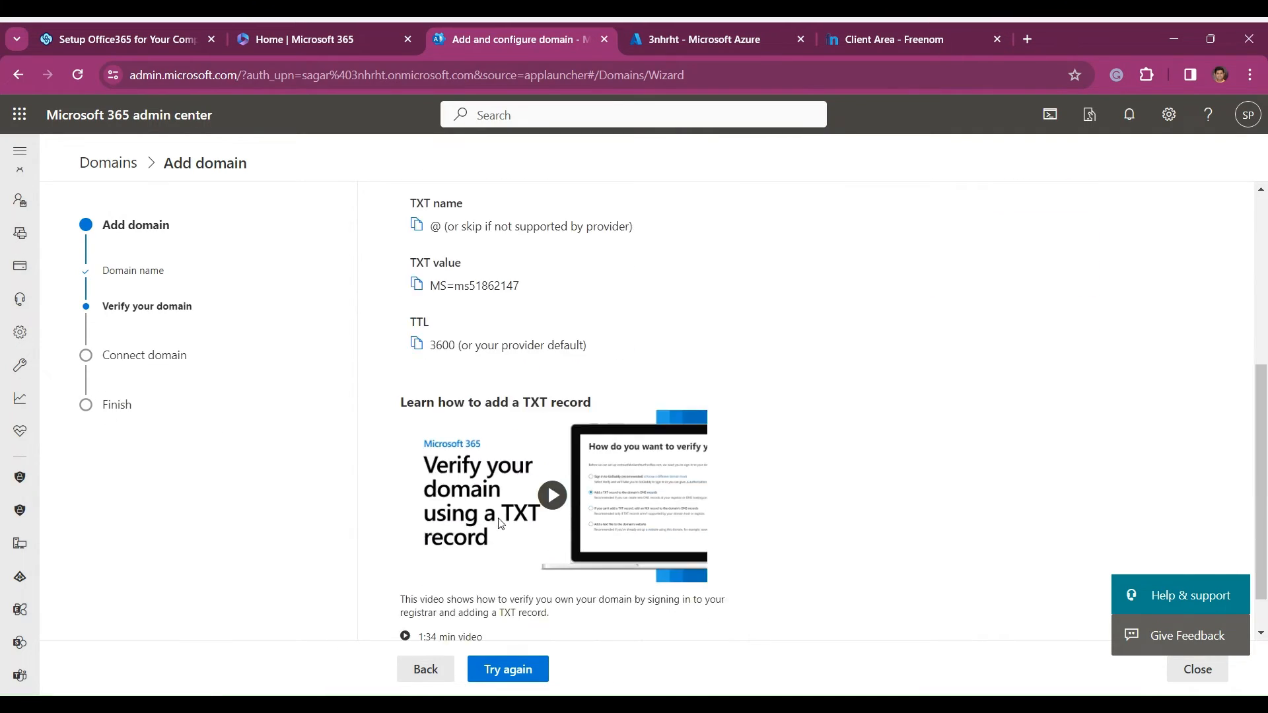
{"action": "scroll", "coordinate": [470, 373], "scroll_direction": "up", "scroll_amount": 2}
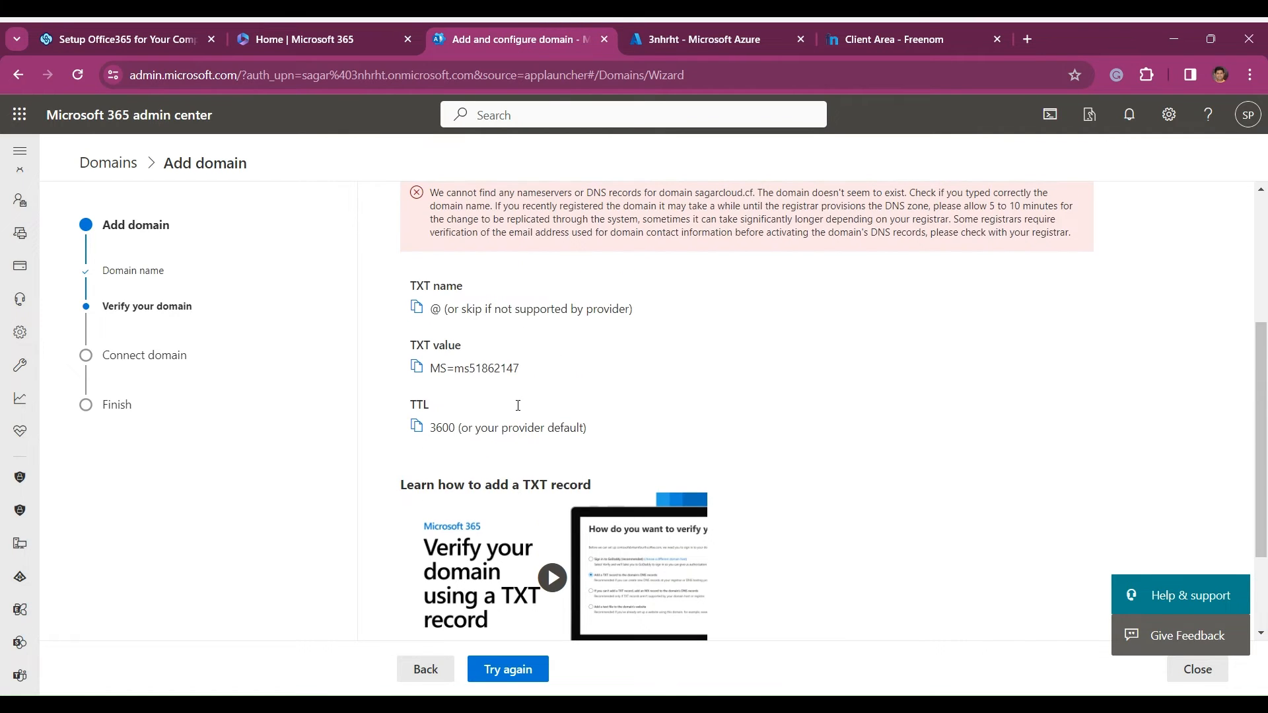
{"action": "scroll", "coordinate": [519, 410], "scroll_direction": "up", "scroll_amount": 2}
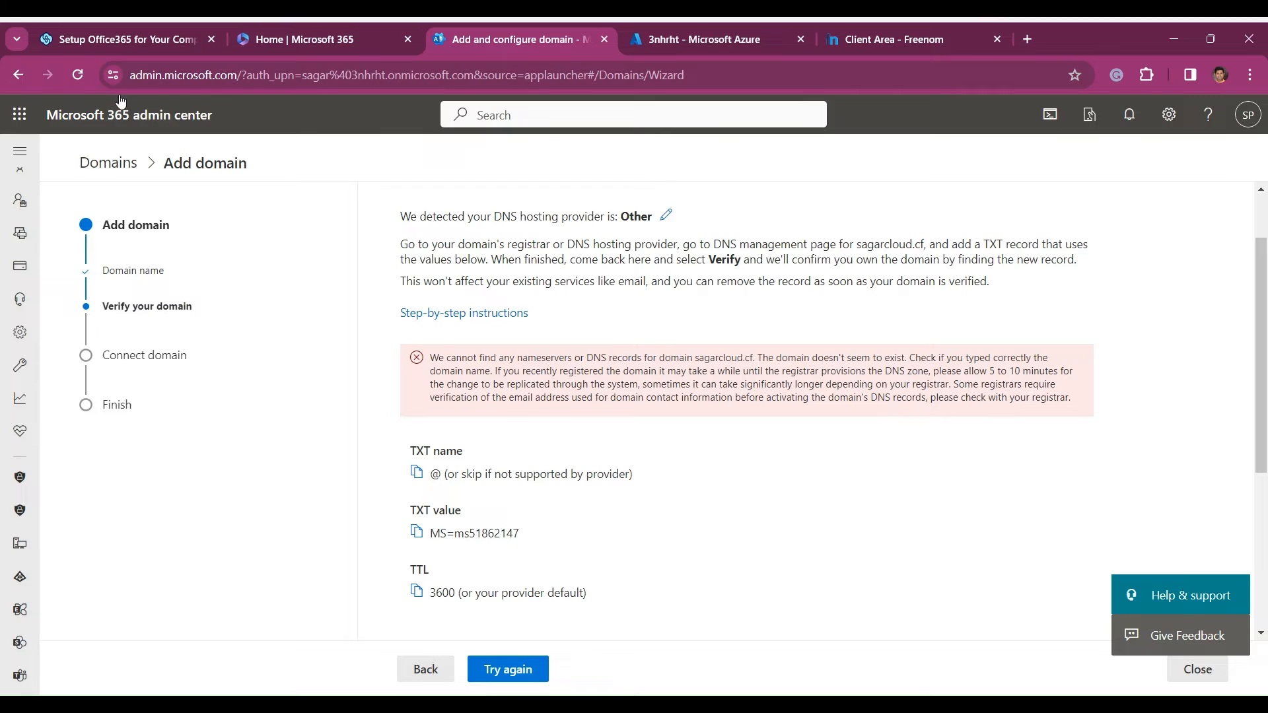
- Leave the domain setup and open the DNS records of spcloud.ga from the domains list
{"action": "left_click", "coordinate": [102, 172]}
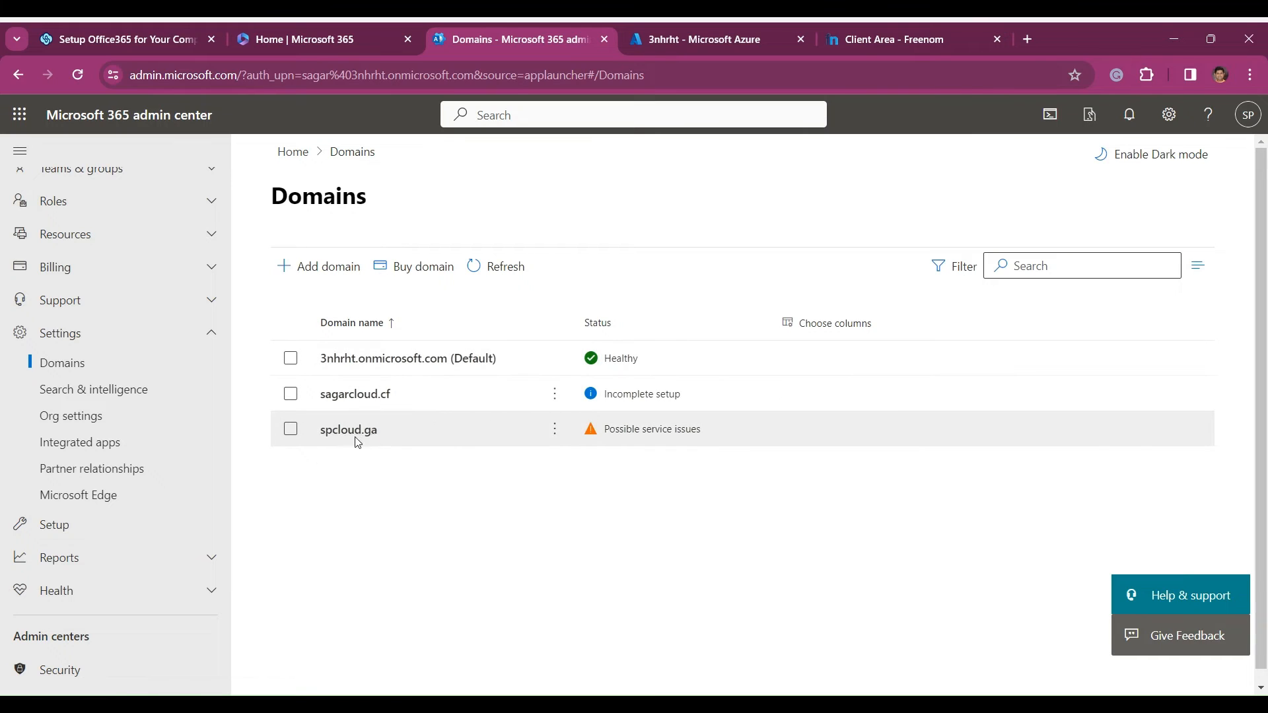
{"action": "left_click", "coordinate": [349, 433]}
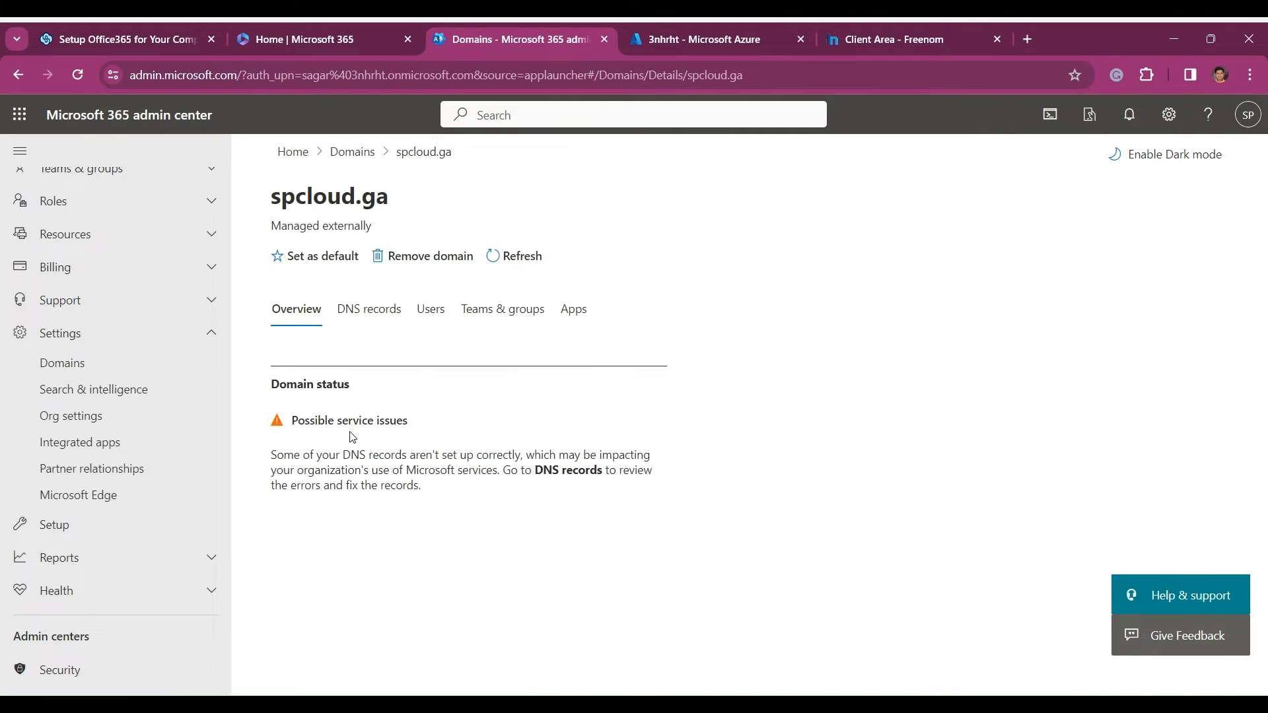
{"action": "left_click", "coordinate": [379, 320]}
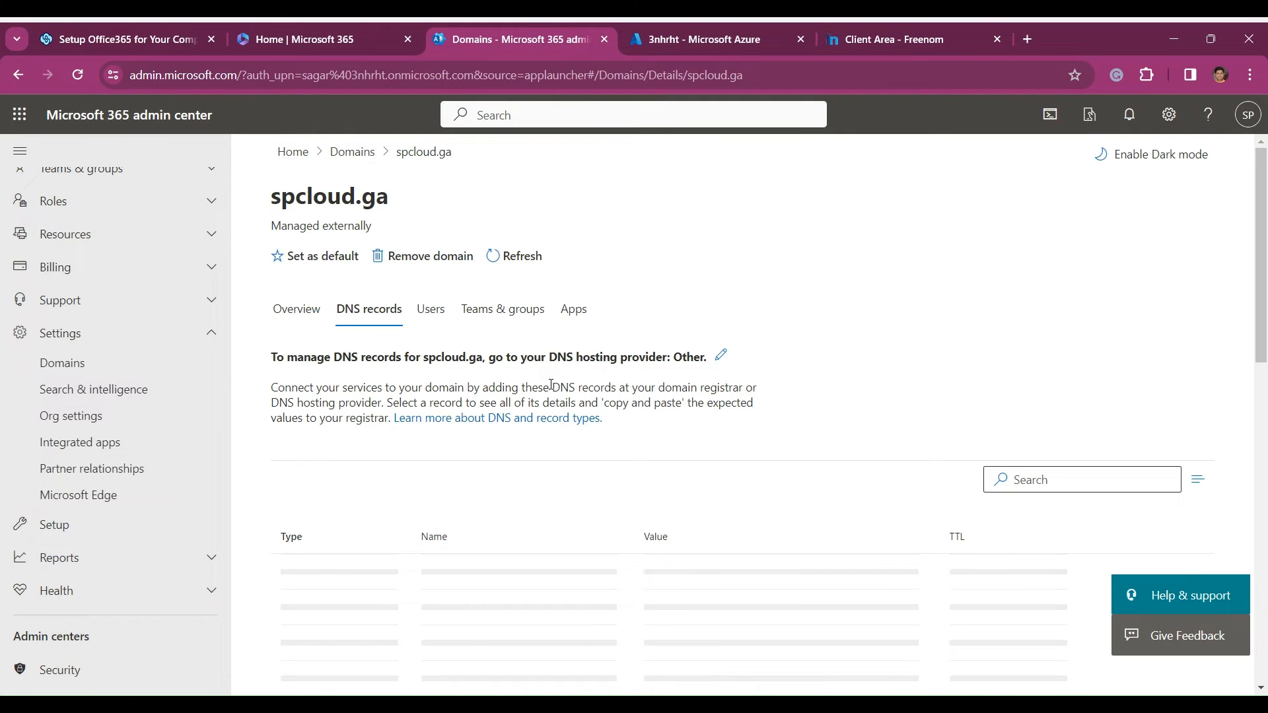
{"action": "scroll", "coordinate": [551, 385], "scroll_direction": "down", "scroll_amount": 4}
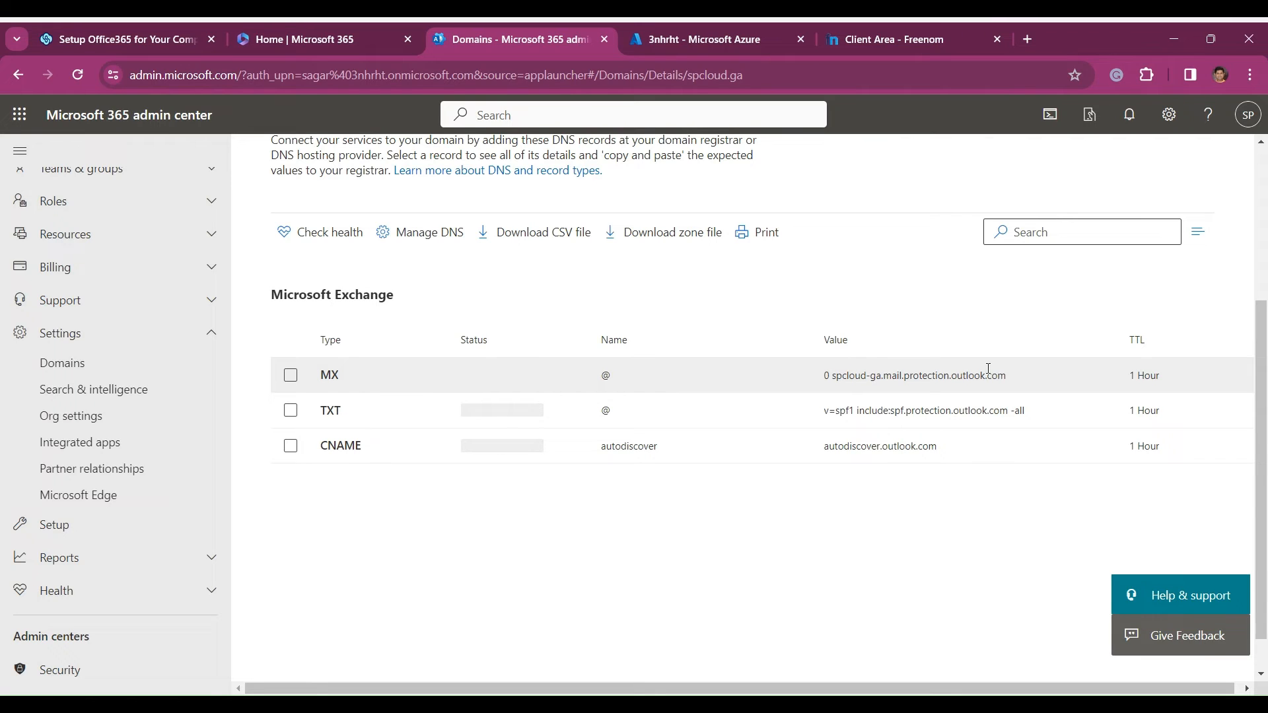
- Inspect the expected Microsoft Exchange MX and TXT records of spcloud.ga, then clear the record selection
{"action": "left_click_drag", "start_coordinate": [1018, 375], "coordinate": [832, 375]}
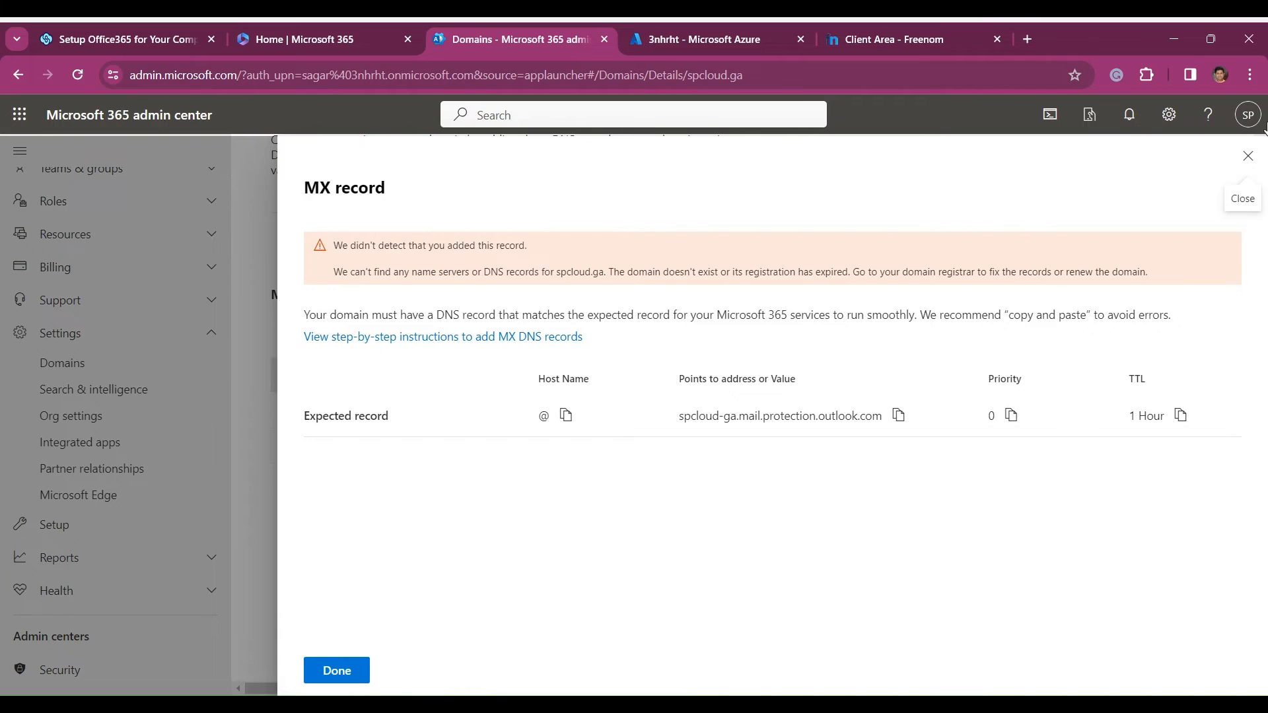
{"action": "left_click", "coordinate": [1249, 157]}
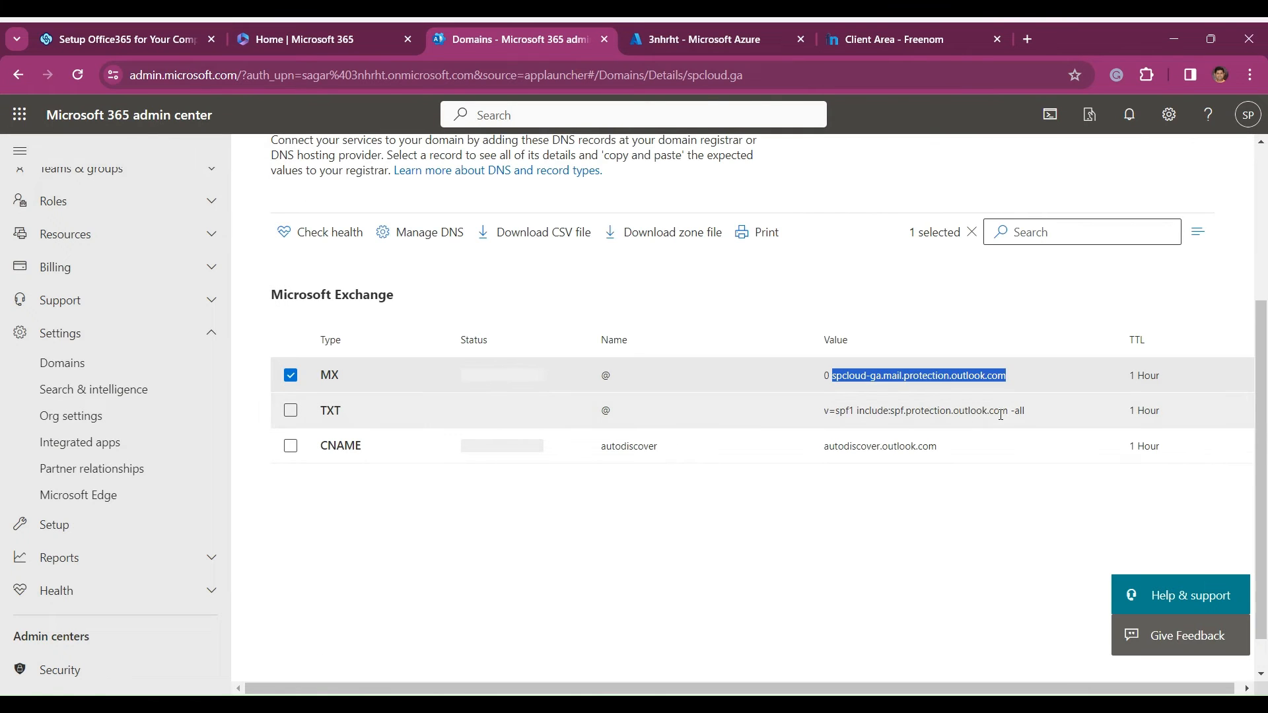
{"action": "left_click_drag", "start_coordinate": [1032, 414], "coordinate": [821, 420]}
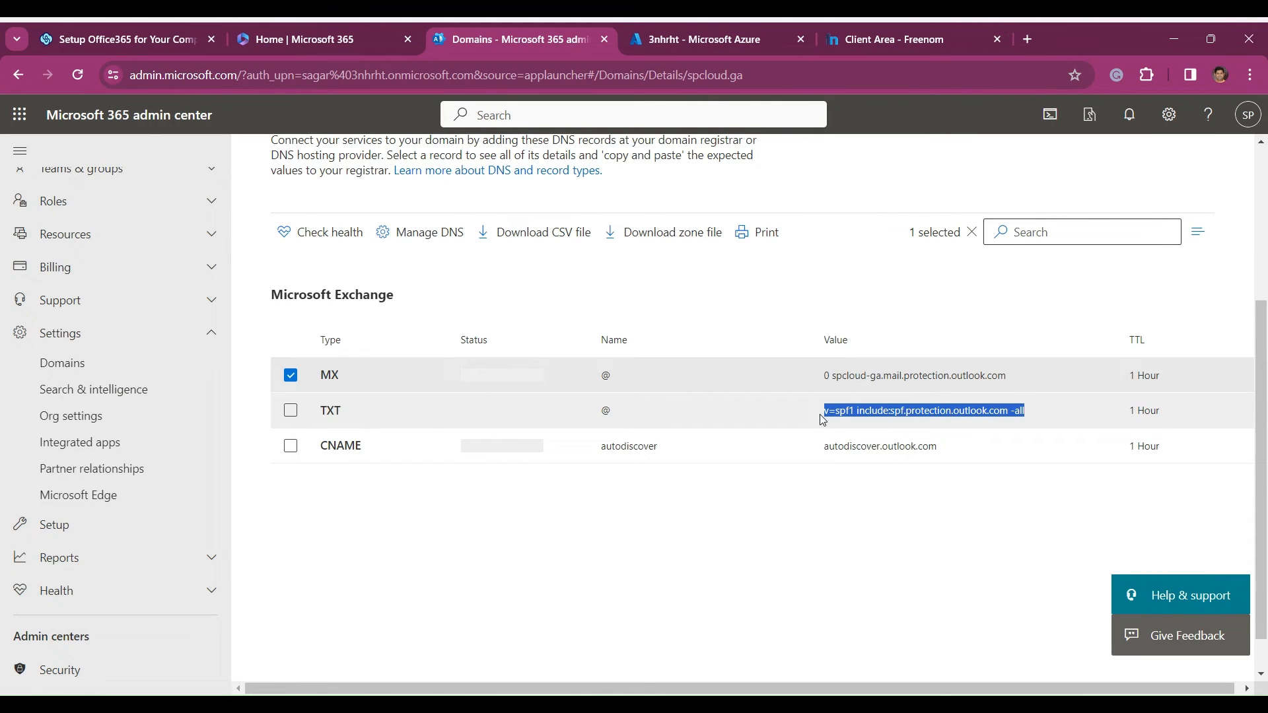
{"action": "left_click", "coordinate": [821, 420]}
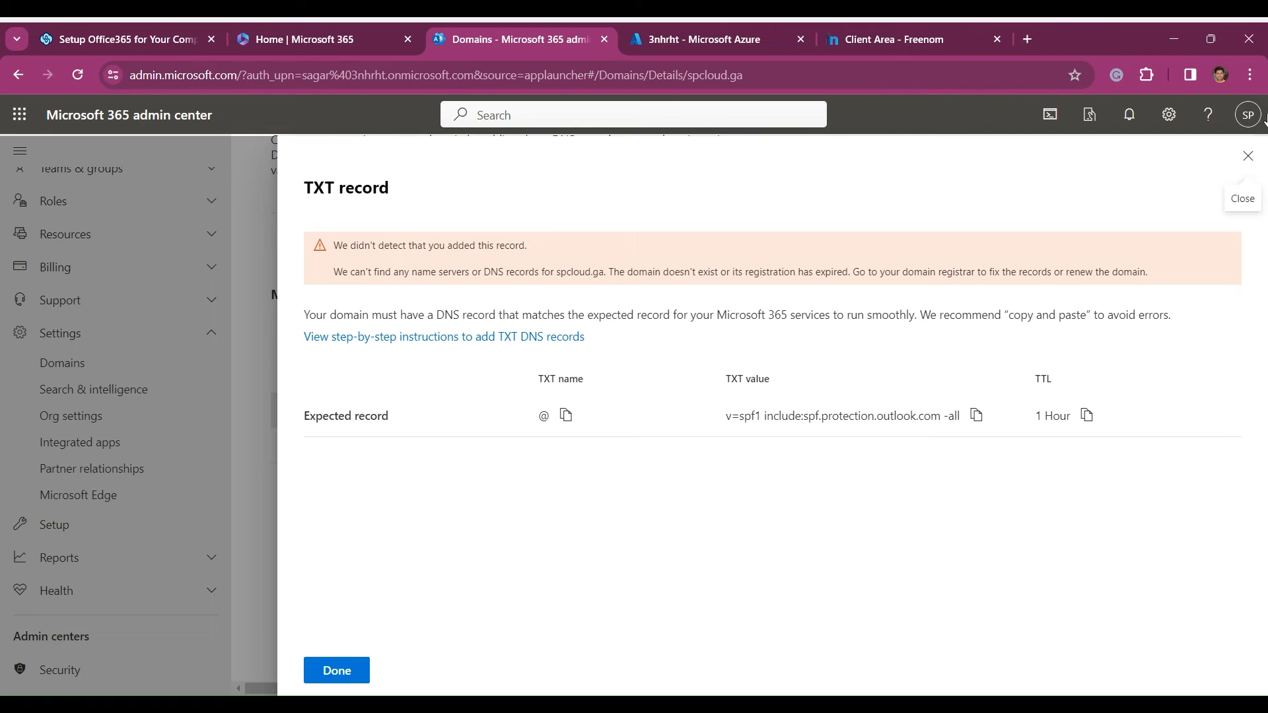
{"action": "left_click", "coordinate": [1249, 156]}
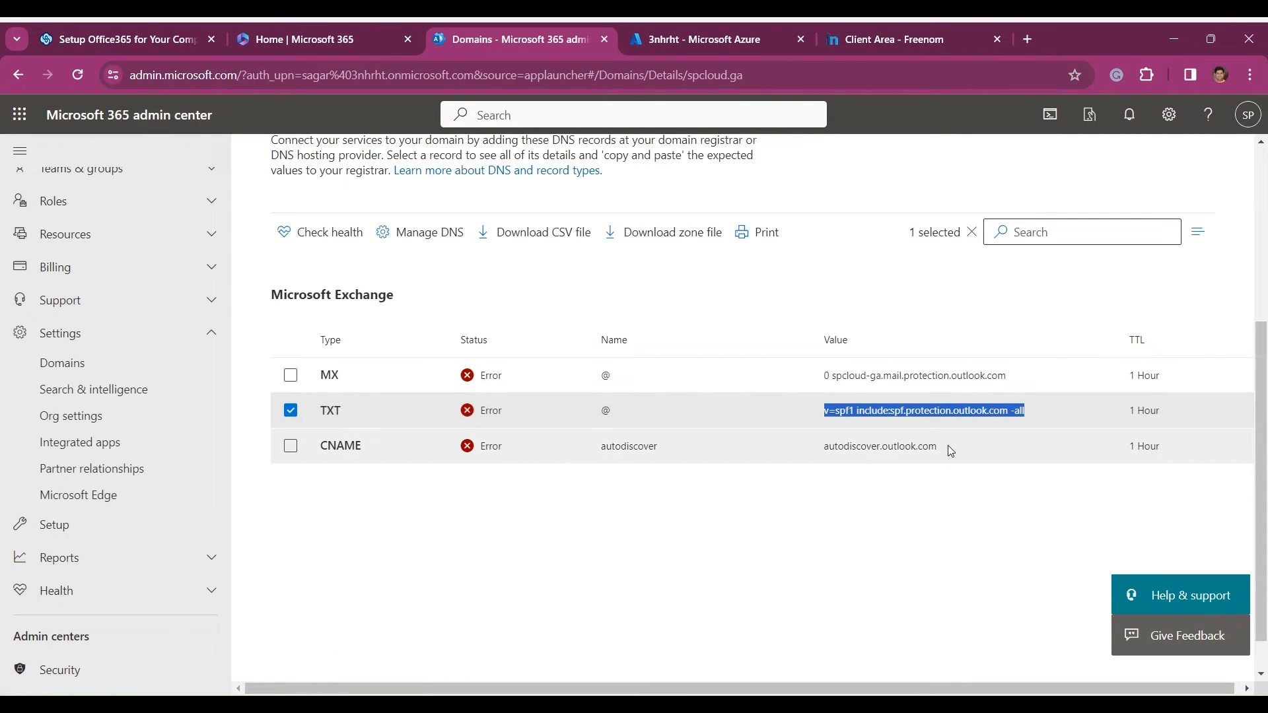
{"action": "left_click", "coordinate": [290, 410]}
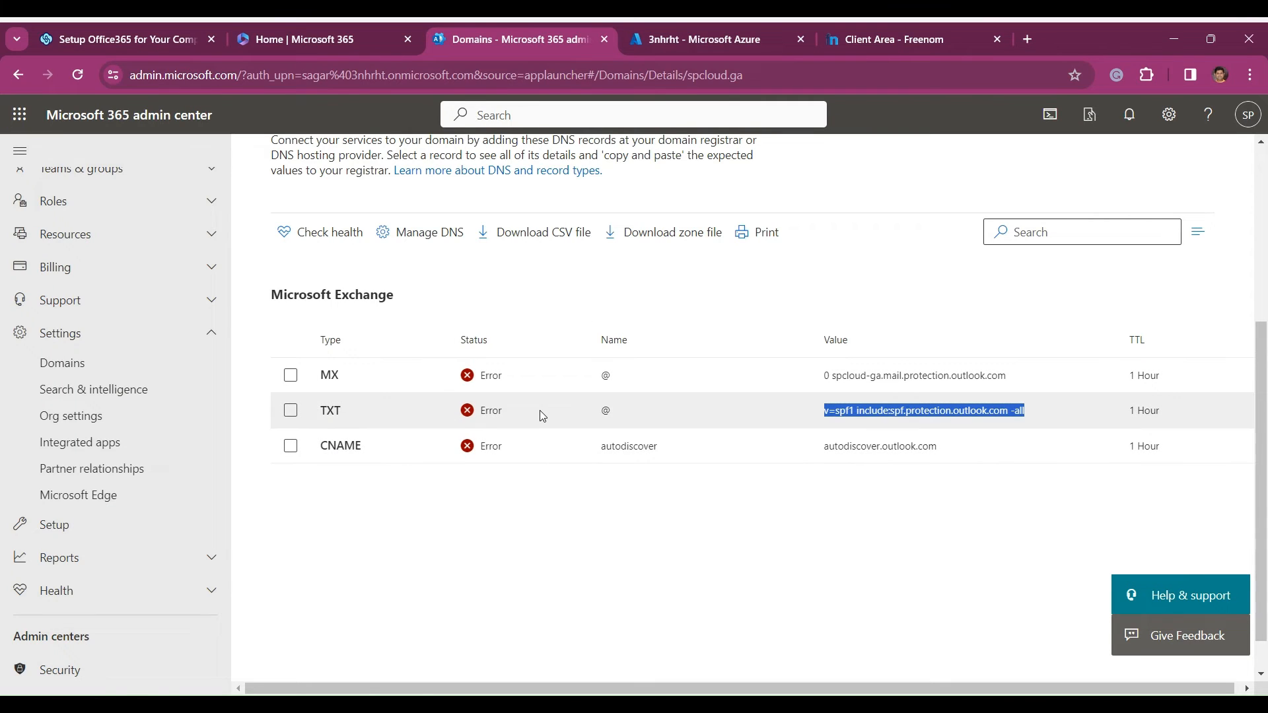
- Switch to the Freenom DNS management page and check the CNAME, MX and SPF TXT record targets of spcloud.ga
{"action": "left_click", "coordinate": [870, 44]}
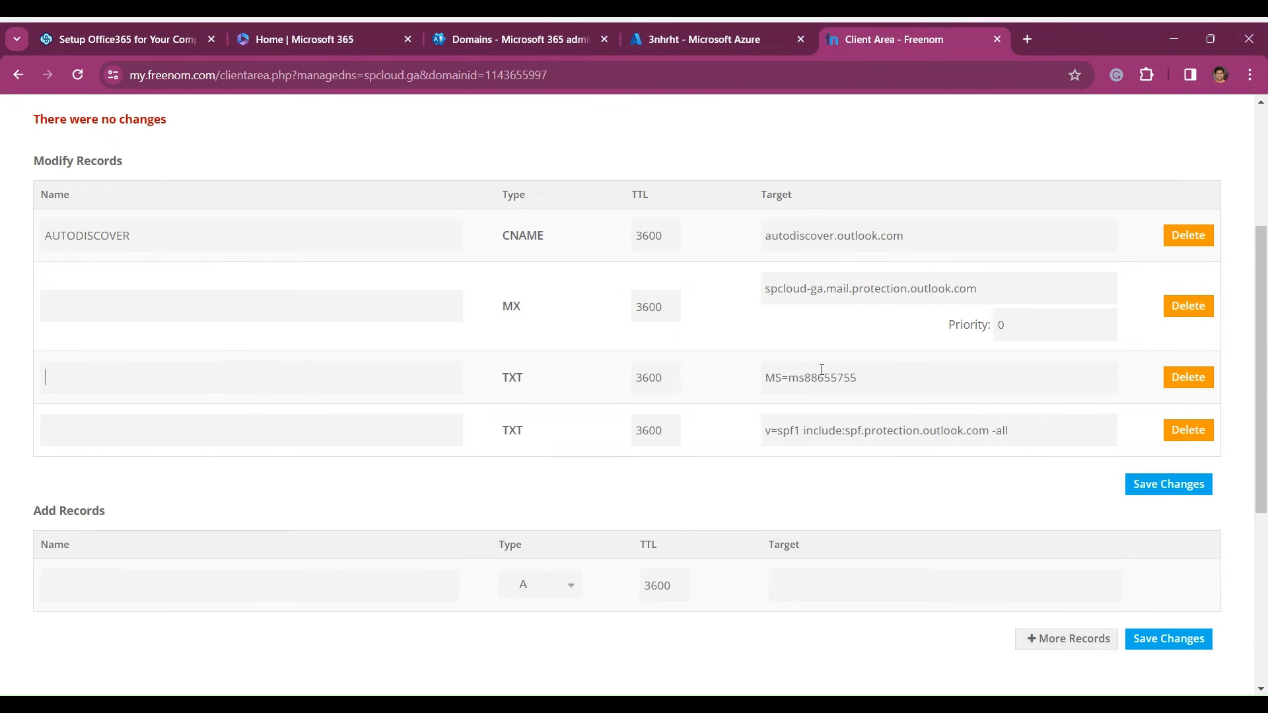
{"action": "left_click_drag", "start_coordinate": [922, 238], "coordinate": [760, 244]}
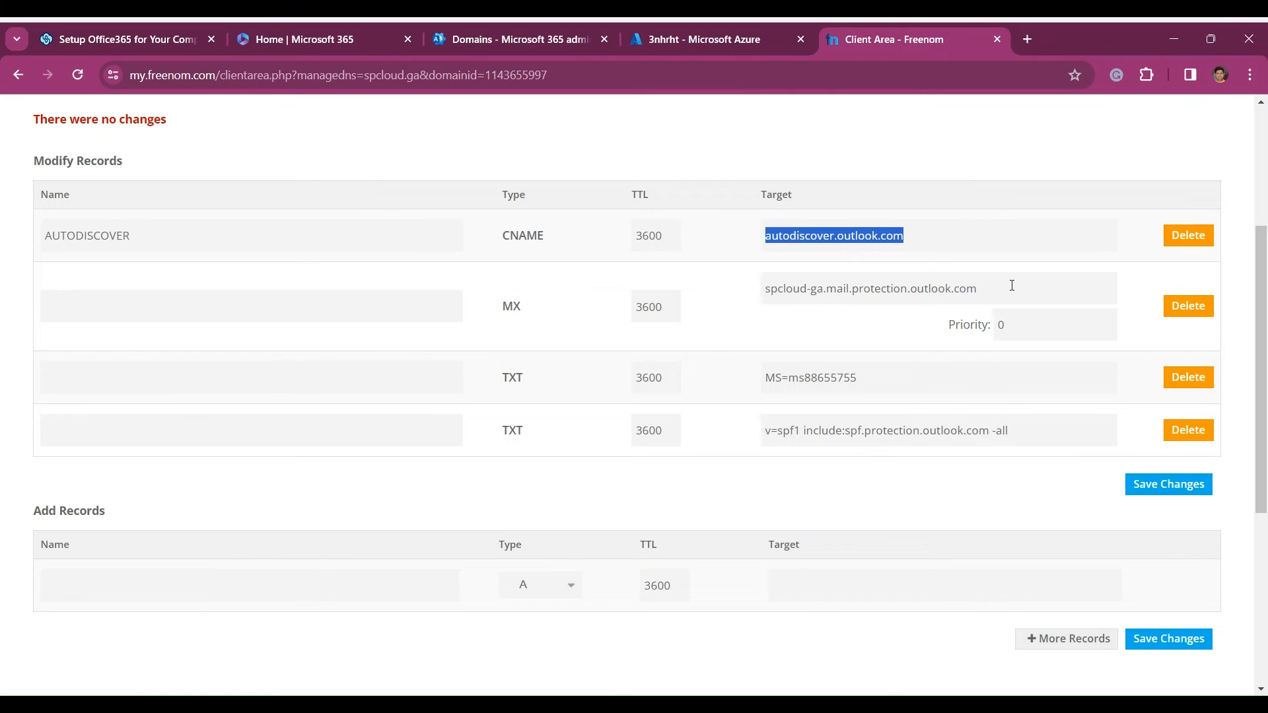
{"action": "left_click_drag", "start_coordinate": [1011, 285], "coordinate": [768, 286]}
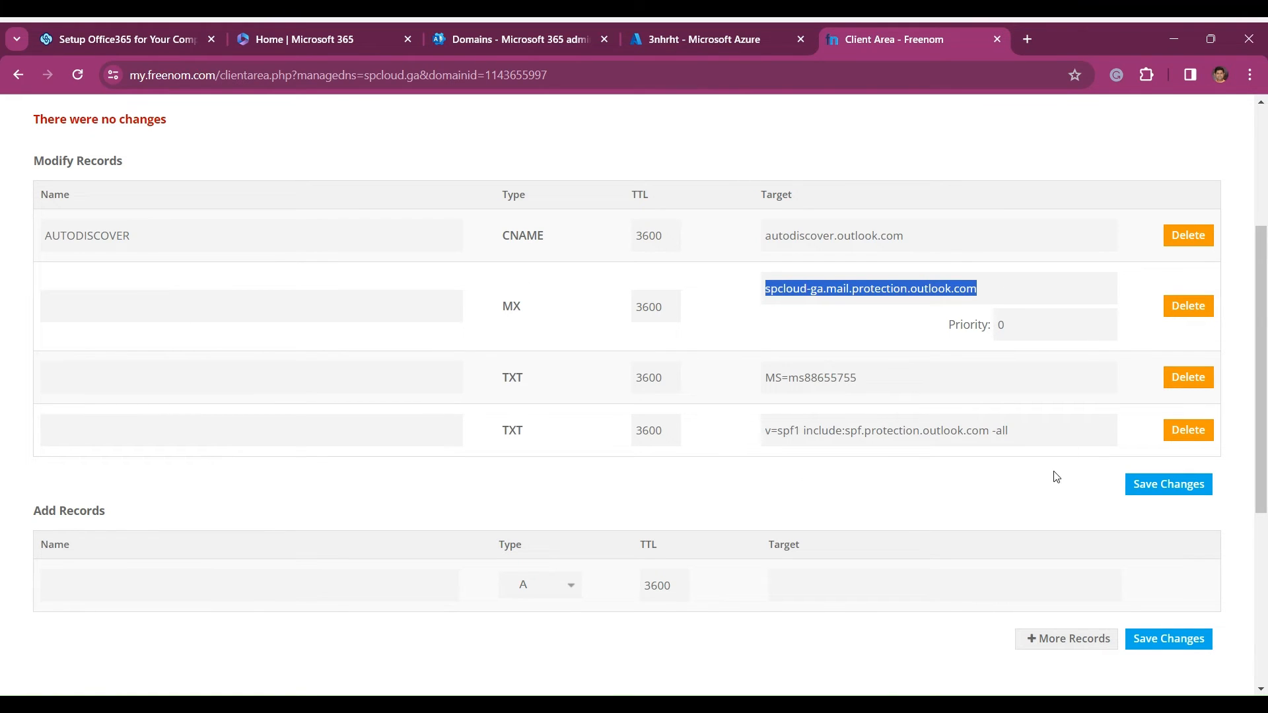
{"action": "left_click_drag", "start_coordinate": [1050, 428], "coordinate": [765, 431]}
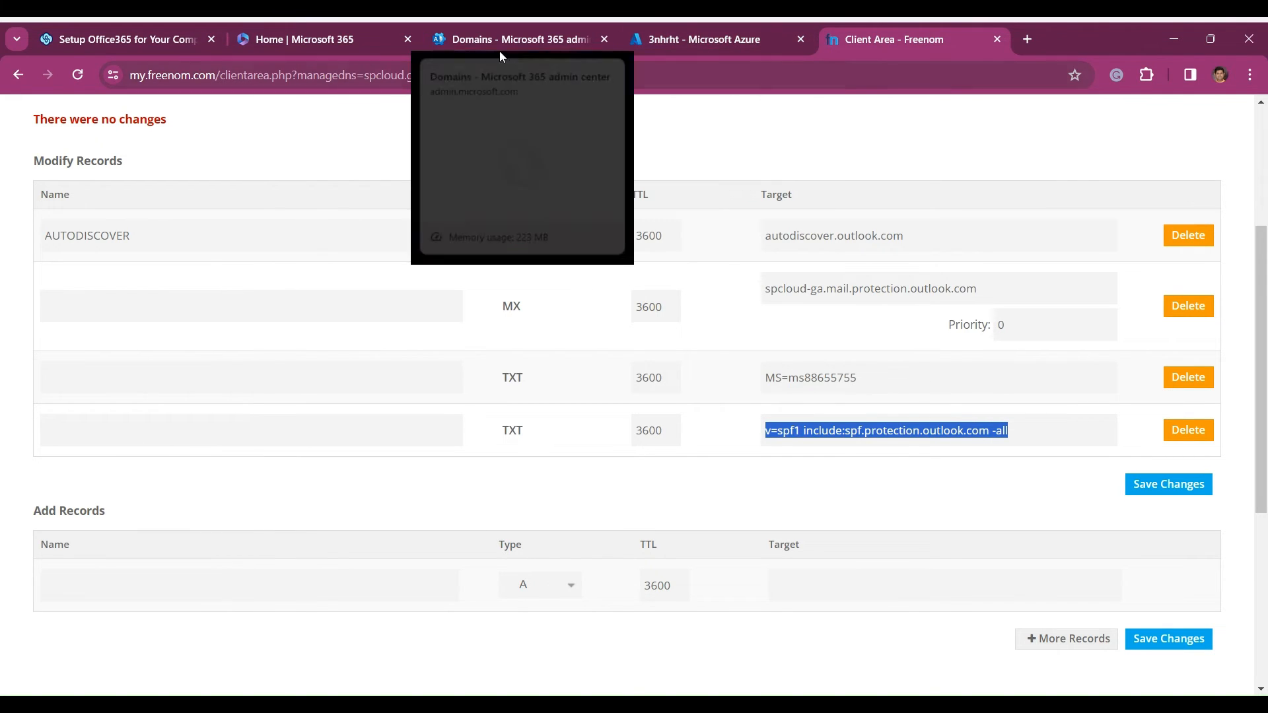
- Return to the setup guide and read steps 8 to 10 on domain records, highlighting the note's mention of DKIM and DMAC records
{"action": "left_click", "coordinate": [113, 38]}
{"action": "scroll", "coordinate": [488, 403], "scroll_direction": "down", "scroll_amount": 3}
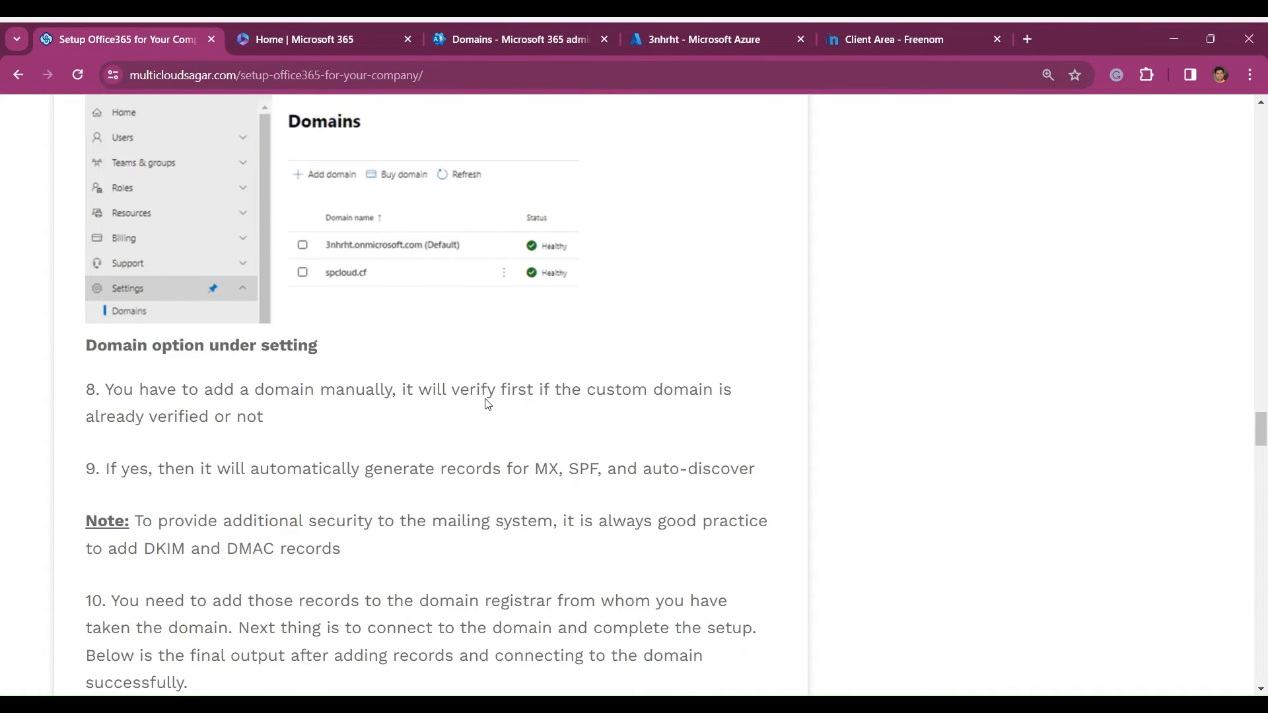
{"action": "scroll", "coordinate": [487, 404], "scroll_direction": "up", "scroll_amount": 1}
{"action": "scroll", "coordinate": [487, 403], "scroll_direction": "down", "scroll_amount": 3}
{"action": "scroll", "coordinate": [487, 400], "scroll_direction": "down", "scroll_amount": 5}
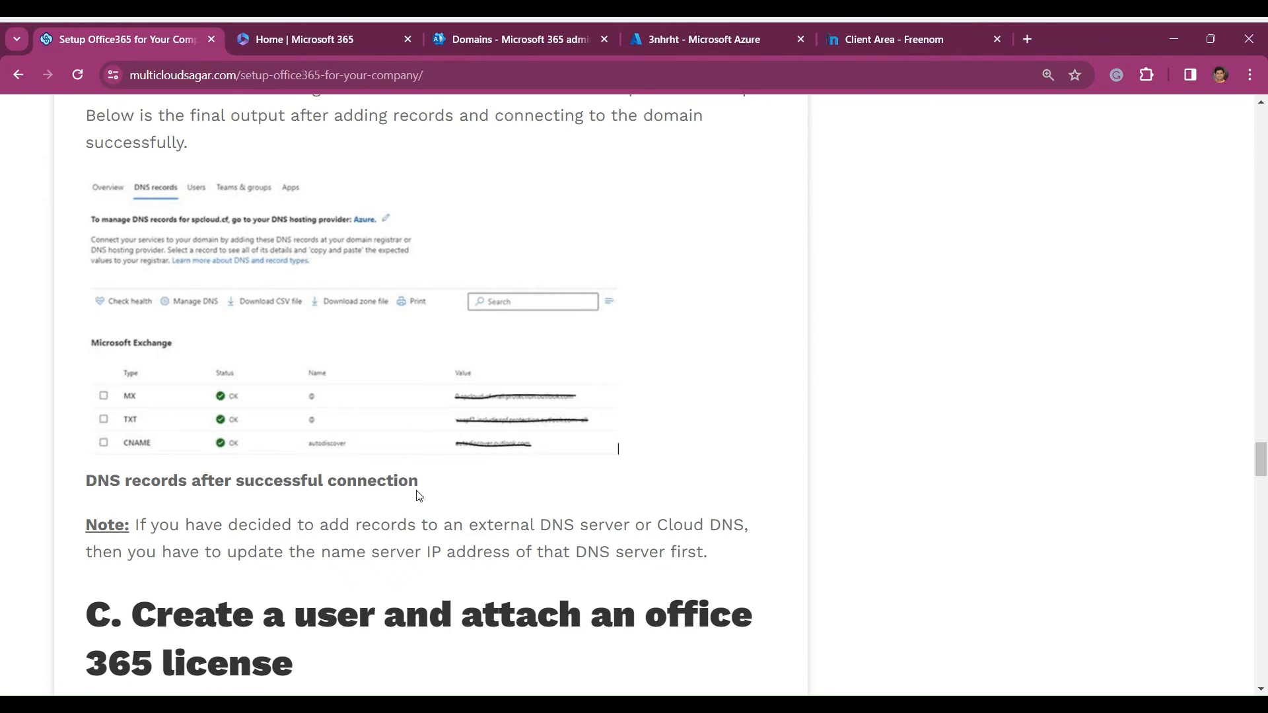
{"action": "scroll", "coordinate": [424, 496], "scroll_direction": "down", "scroll_amount": 1}
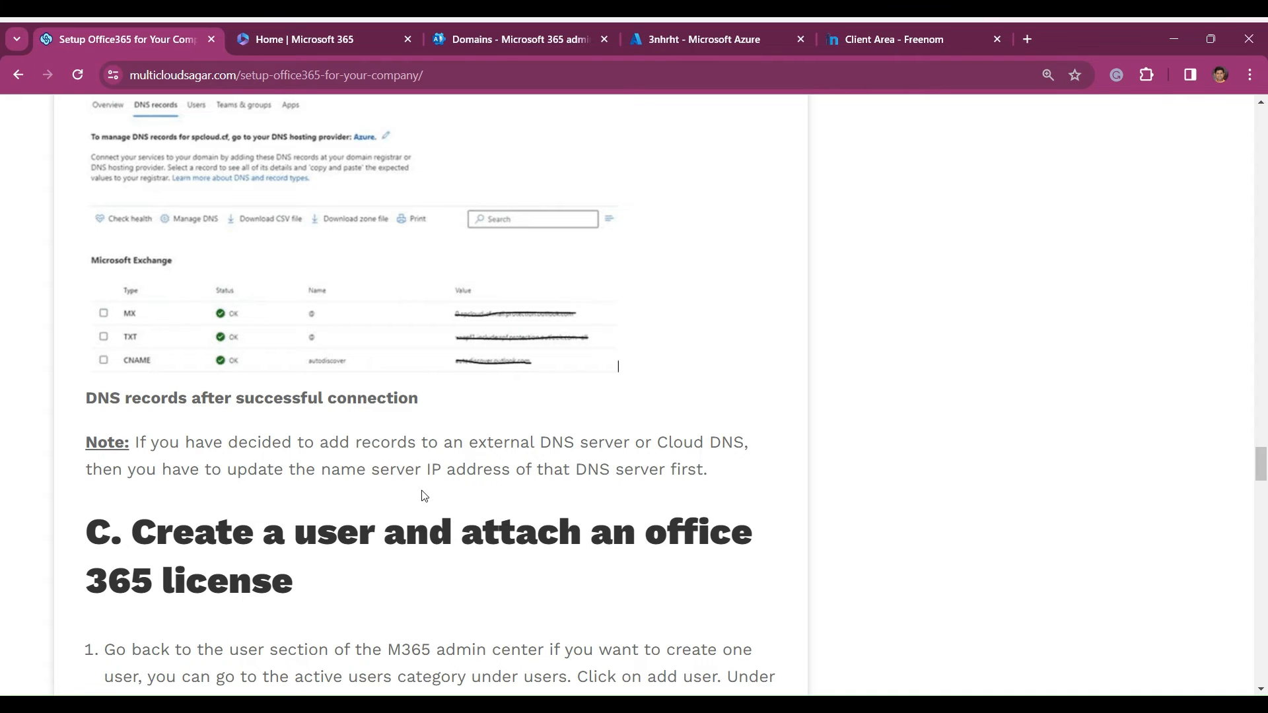
{"action": "scroll", "coordinate": [365, 502], "scroll_direction": "up", "scroll_amount": 3}
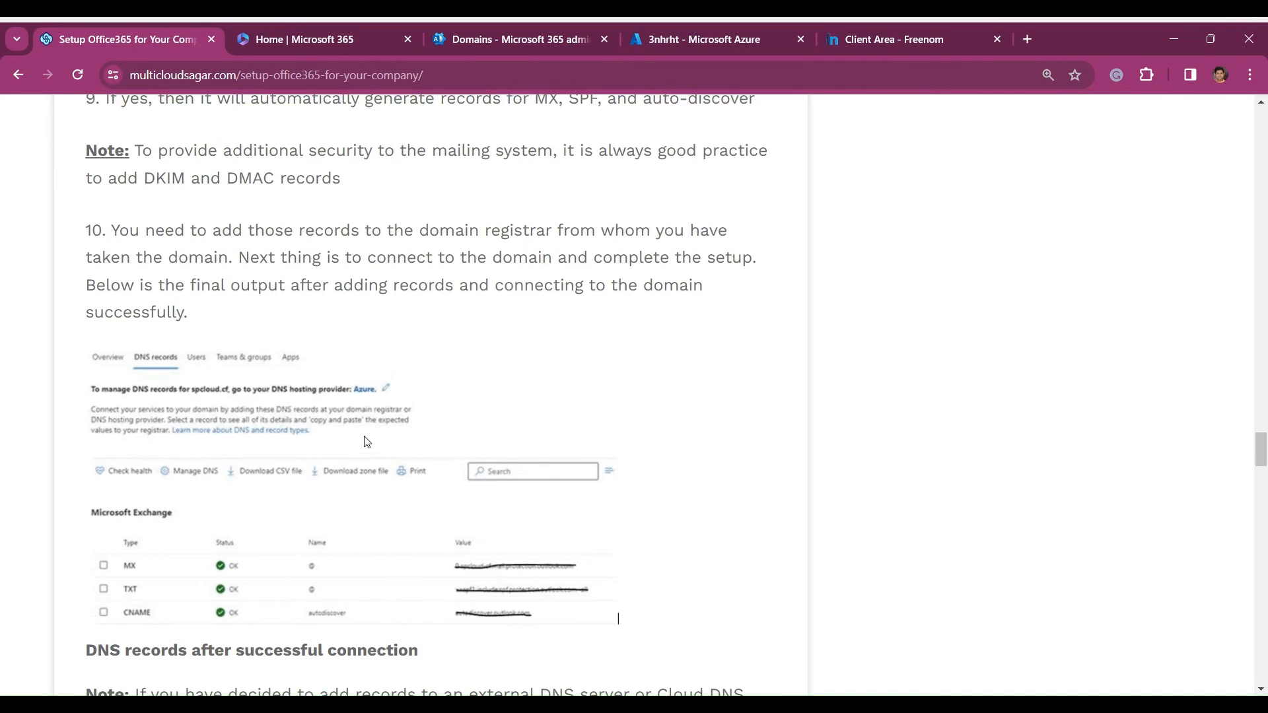
{"action": "scroll", "coordinate": [365, 441], "scroll_direction": "up", "scroll_amount": 2}
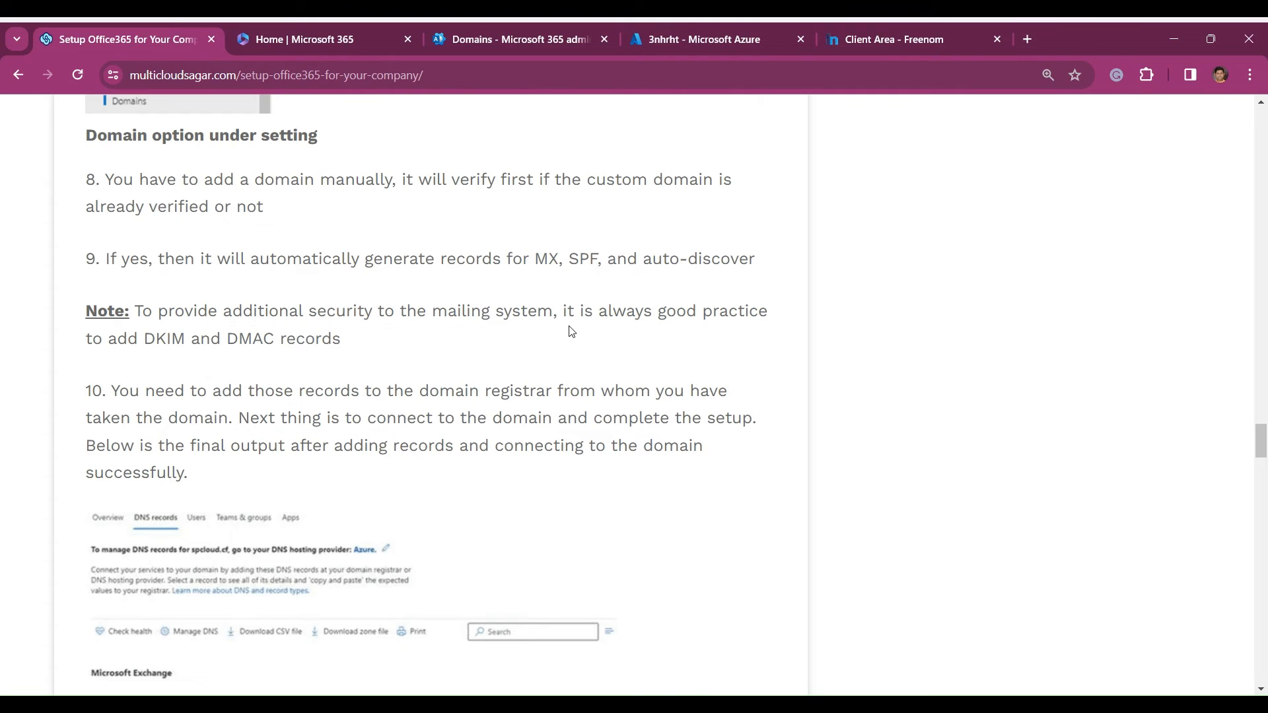
{"action": "left_click_drag", "start_coordinate": [378, 345], "coordinate": [151, 333]}
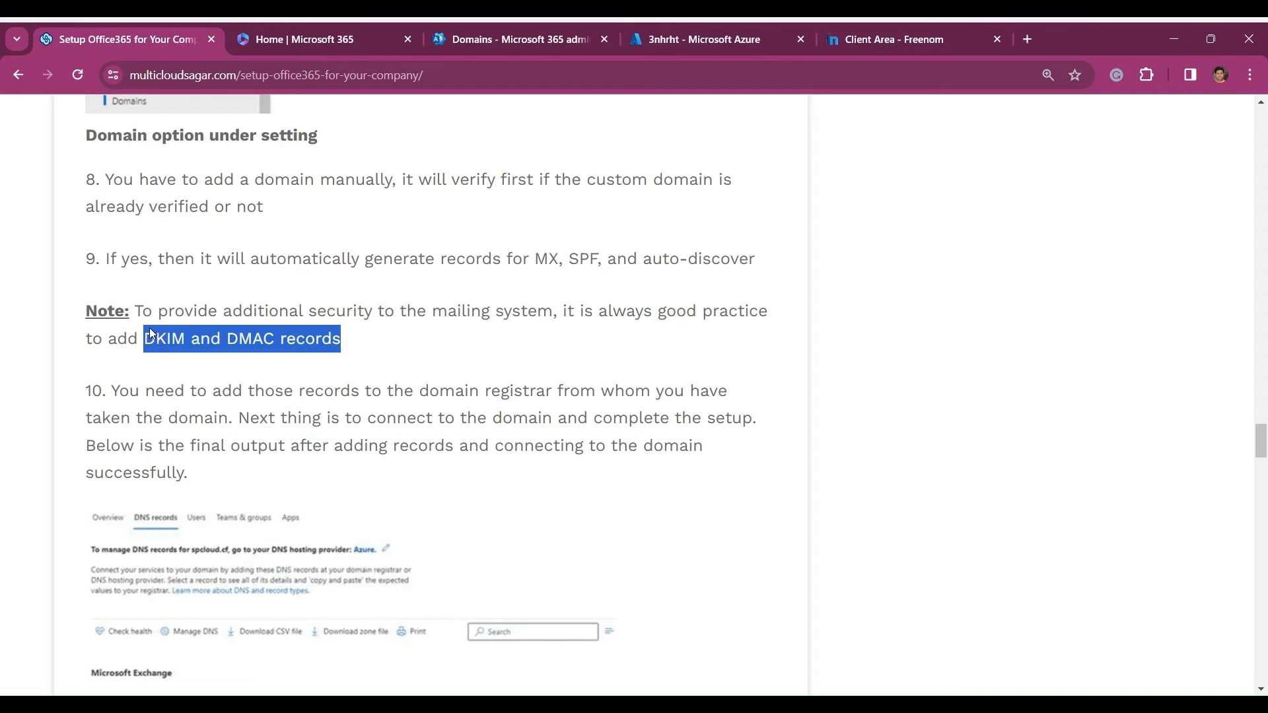
{"action": "mouse_move", "coordinate": [151, 332]}
{"action": "left_mouse_down"}
{"action": "mouse_move", "coordinate": [212, 338]}
{"action": "mouse_move", "coordinate": [139, 337]}
{"action": "left_mouse_up"}
- Read the guide's section C on creating a user, filling in the basics and assigning an Office 365 product license
{"action": "scroll", "coordinate": [454, 394], "scroll_direction": "down", "scroll_amount": 8}
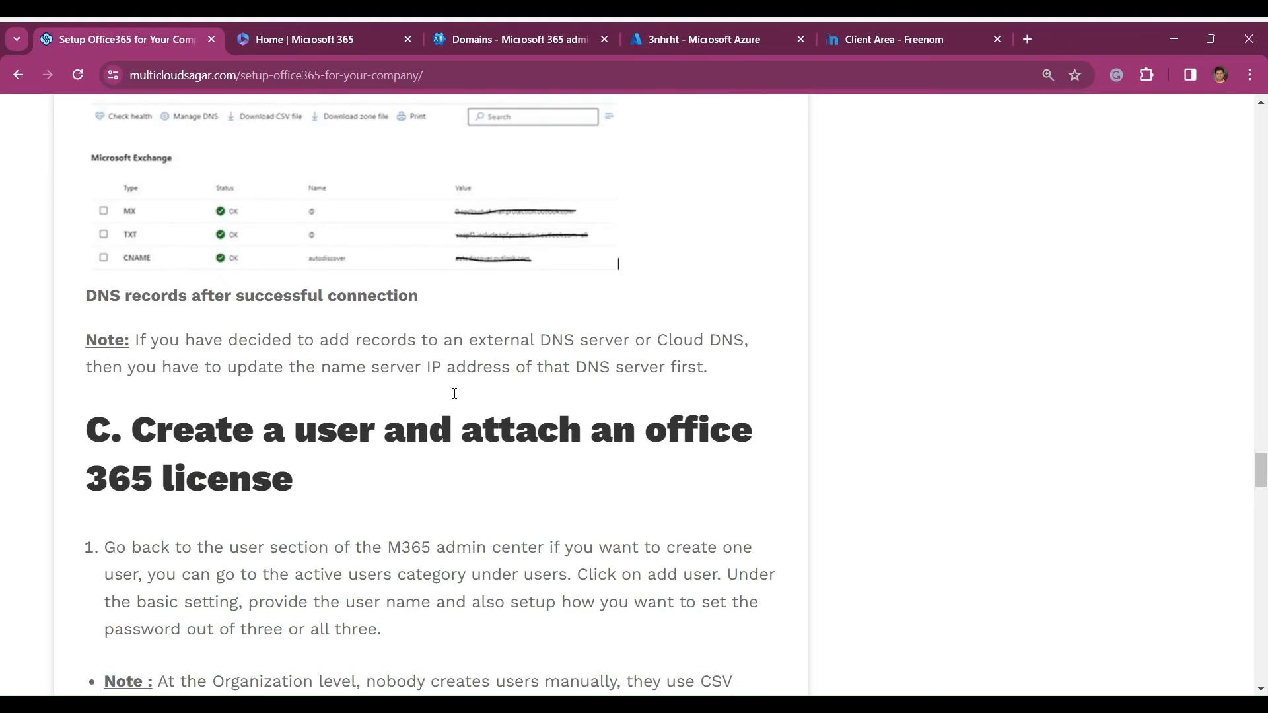
{"action": "scroll", "coordinate": [454, 394], "scroll_direction": "down", "scroll_amount": 2}
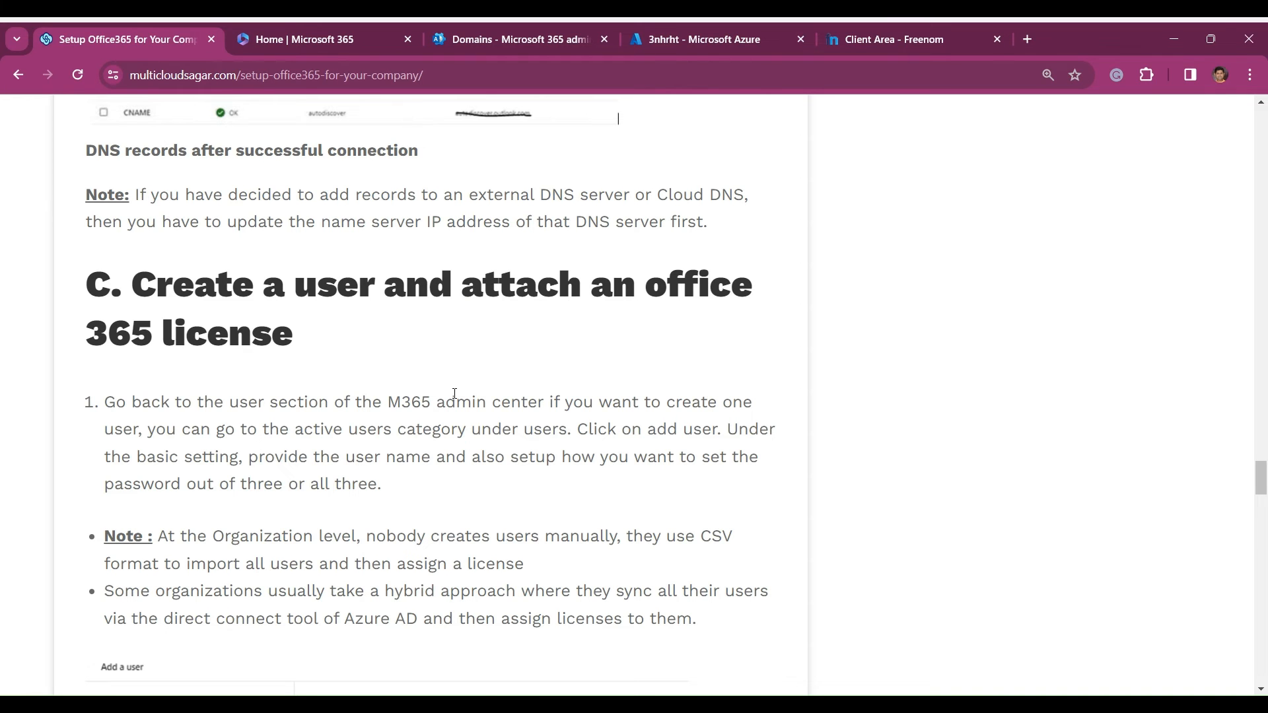
{"action": "scroll", "coordinate": [487, 445], "scroll_direction": "down", "scroll_amount": 5}
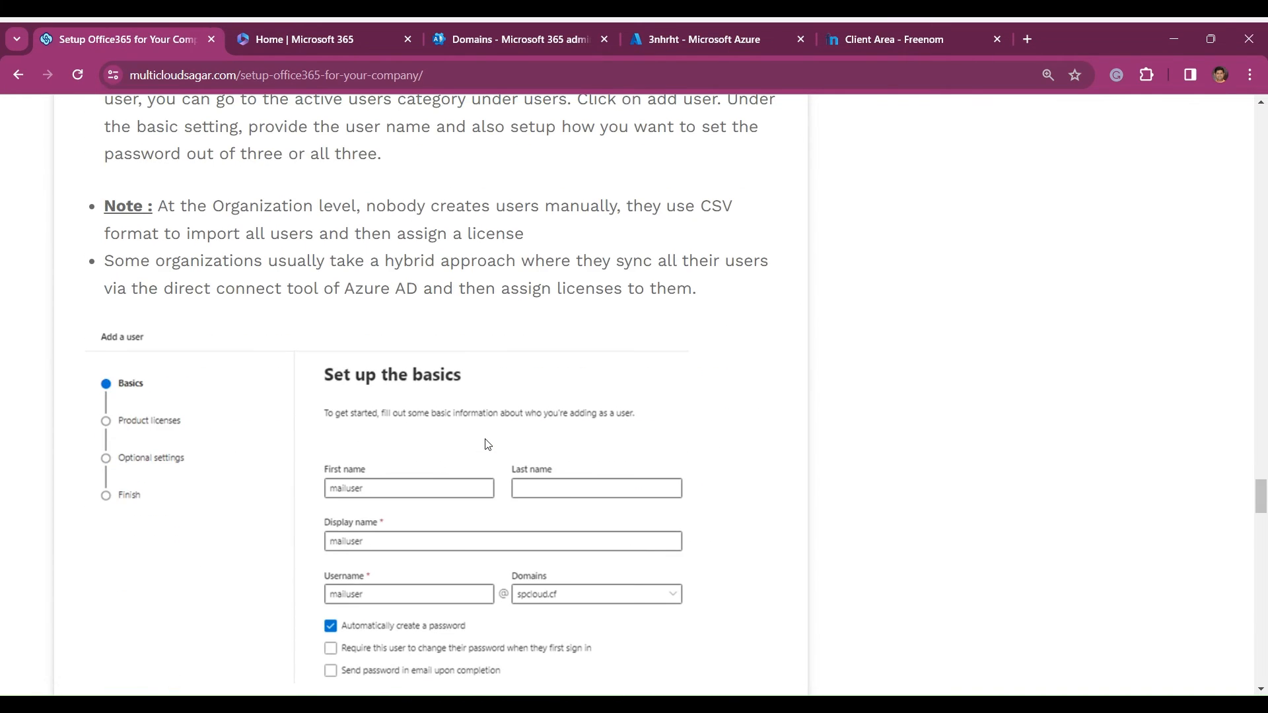
{"action": "scroll", "coordinate": [487, 445], "scroll_direction": "up", "scroll_amount": 2}
{"action": "scroll", "coordinate": [487, 444], "scroll_direction": "down", "scroll_amount": 2}
{"action": "scroll", "coordinate": [486, 445], "scroll_direction": "down", "scroll_amount": 5}
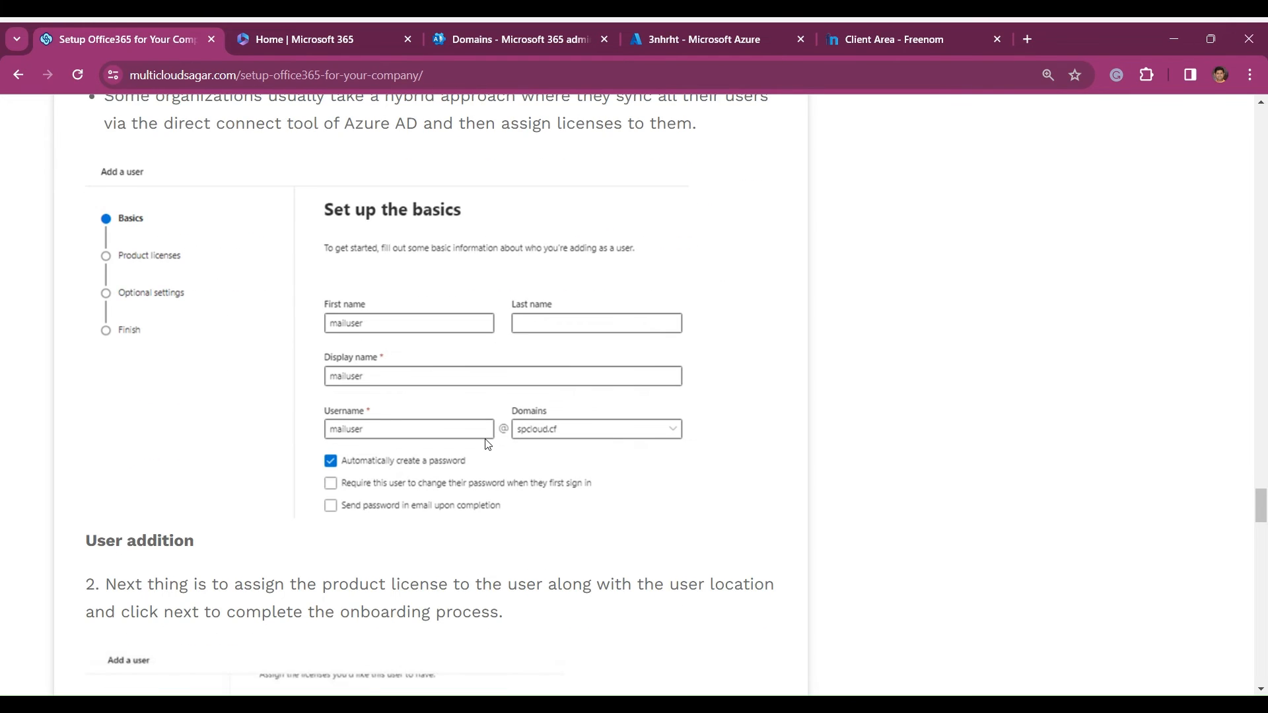
{"action": "scroll", "coordinate": [486, 444], "scroll_direction": "down", "scroll_amount": 1}
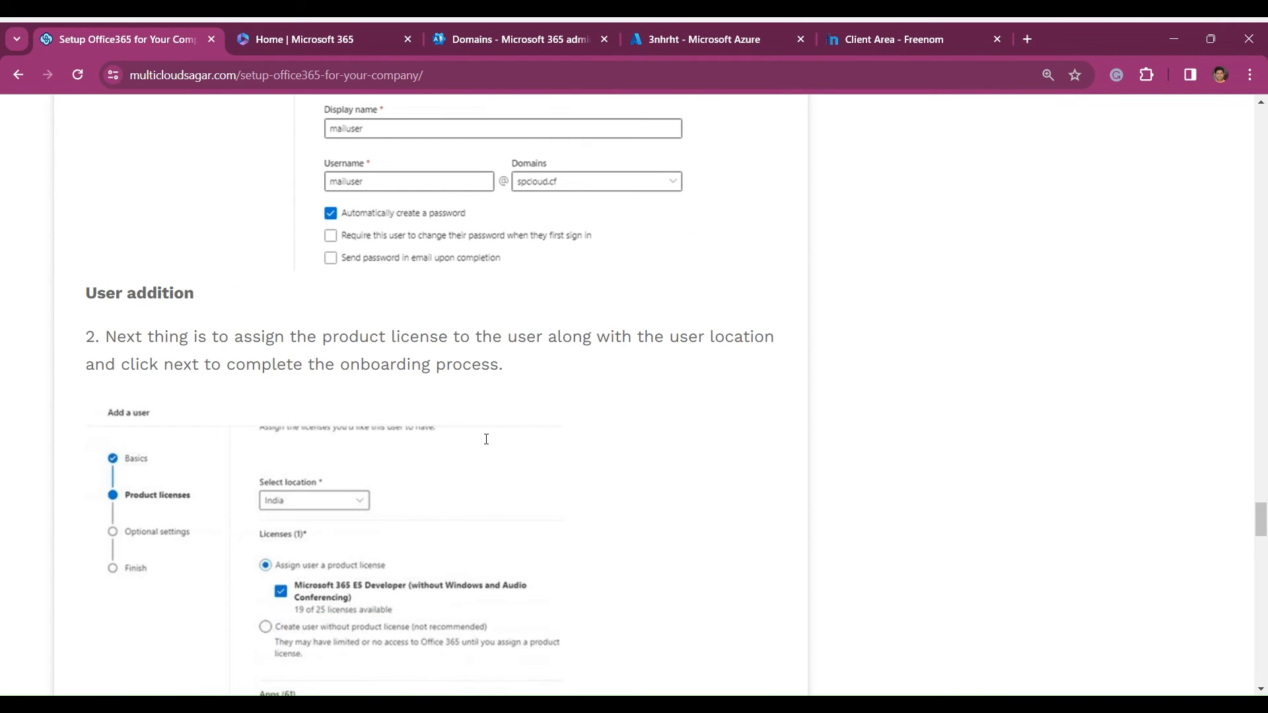
{"action": "scroll", "coordinate": [487, 445], "scroll_direction": "up", "scroll_amount": 1}
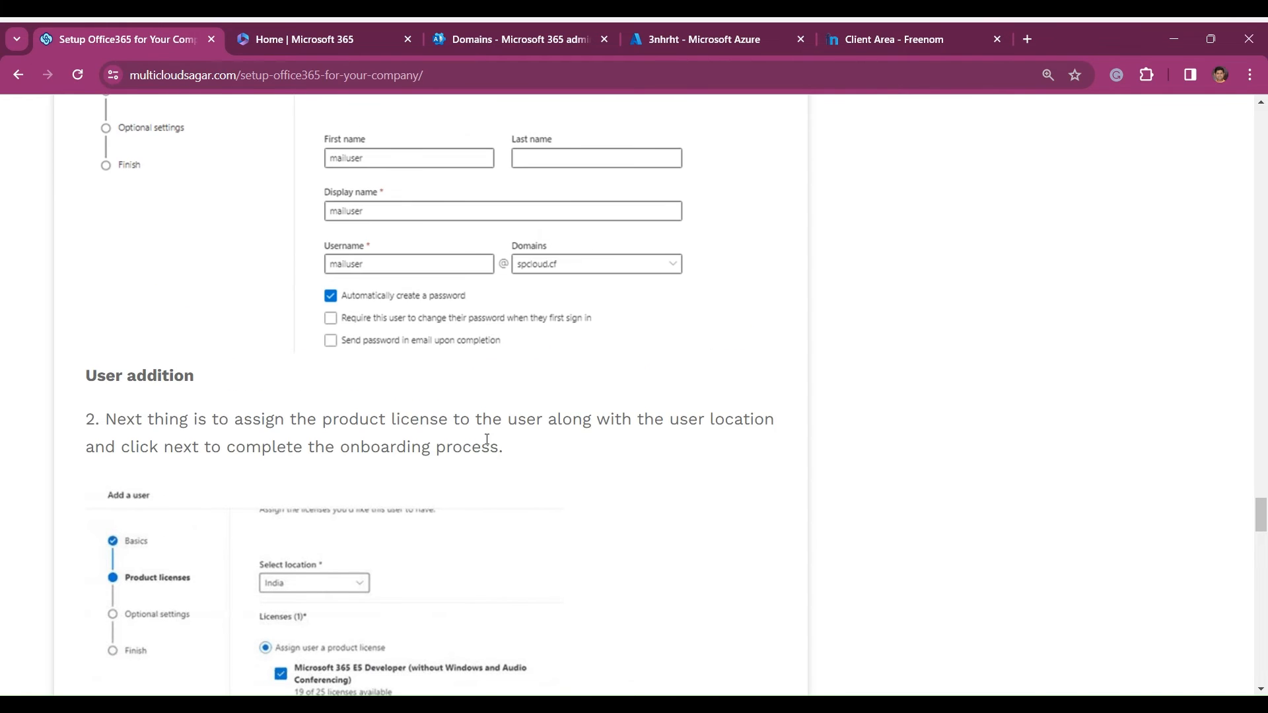
- Read the guide's remaining user creation steps on license assignment and the user list, up to section D on mail user testing
{"action": "scroll", "coordinate": [487, 442], "scroll_direction": "down", "scroll_amount": 3}
{"action": "scroll", "coordinate": [487, 442], "scroll_direction": "down", "scroll_amount": 1}
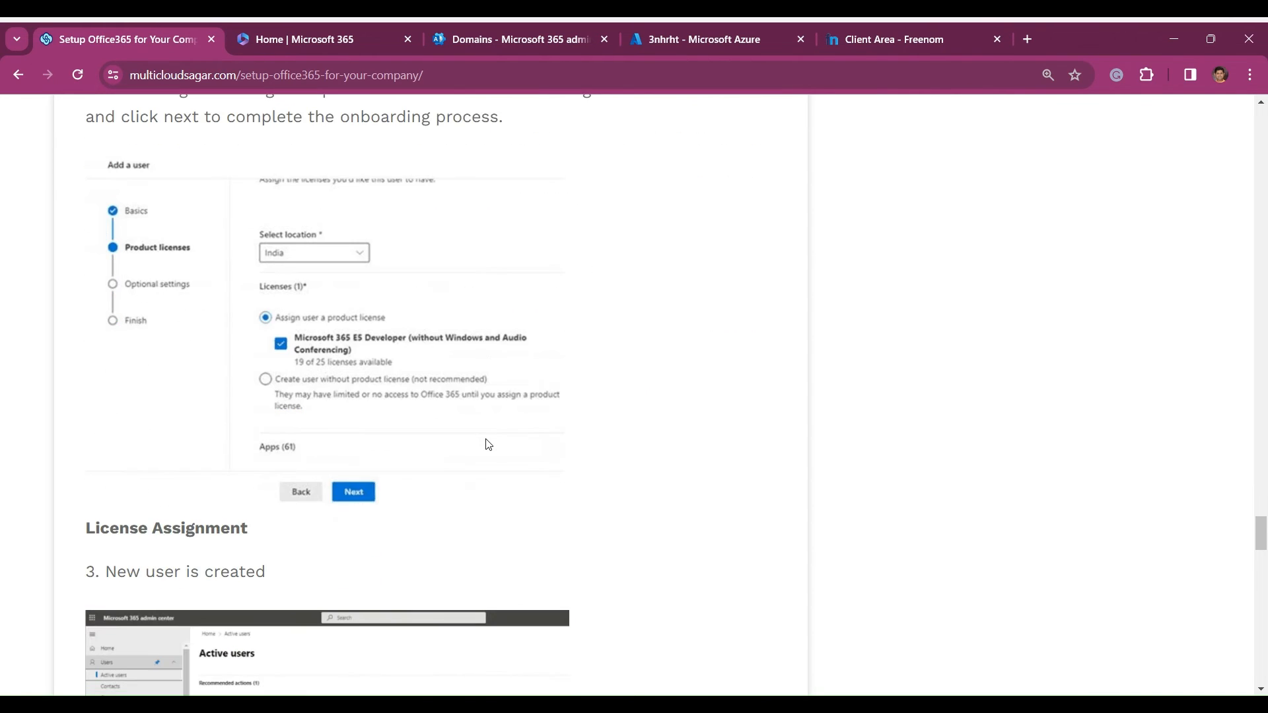
{"action": "scroll", "coordinate": [487, 443], "scroll_direction": "down", "scroll_amount": 2}
{"action": "scroll", "coordinate": [488, 444], "scroll_direction": "down", "scroll_amount": 2}
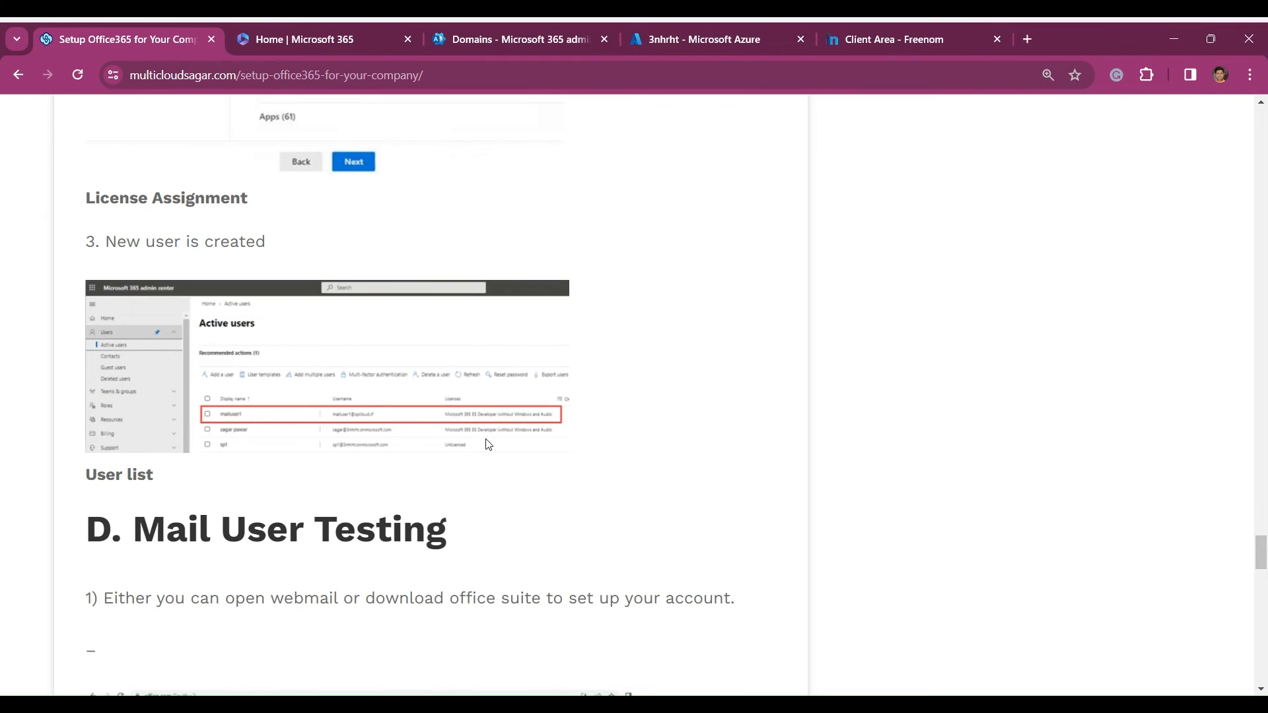
- Switch to the Microsoft 365 admin center, show the active users and start adding a user
{"action": "left_click", "coordinate": [495, 43]}
{"action": "scroll", "coordinate": [40, 278], "scroll_direction": "up", "scroll_amount": 2}
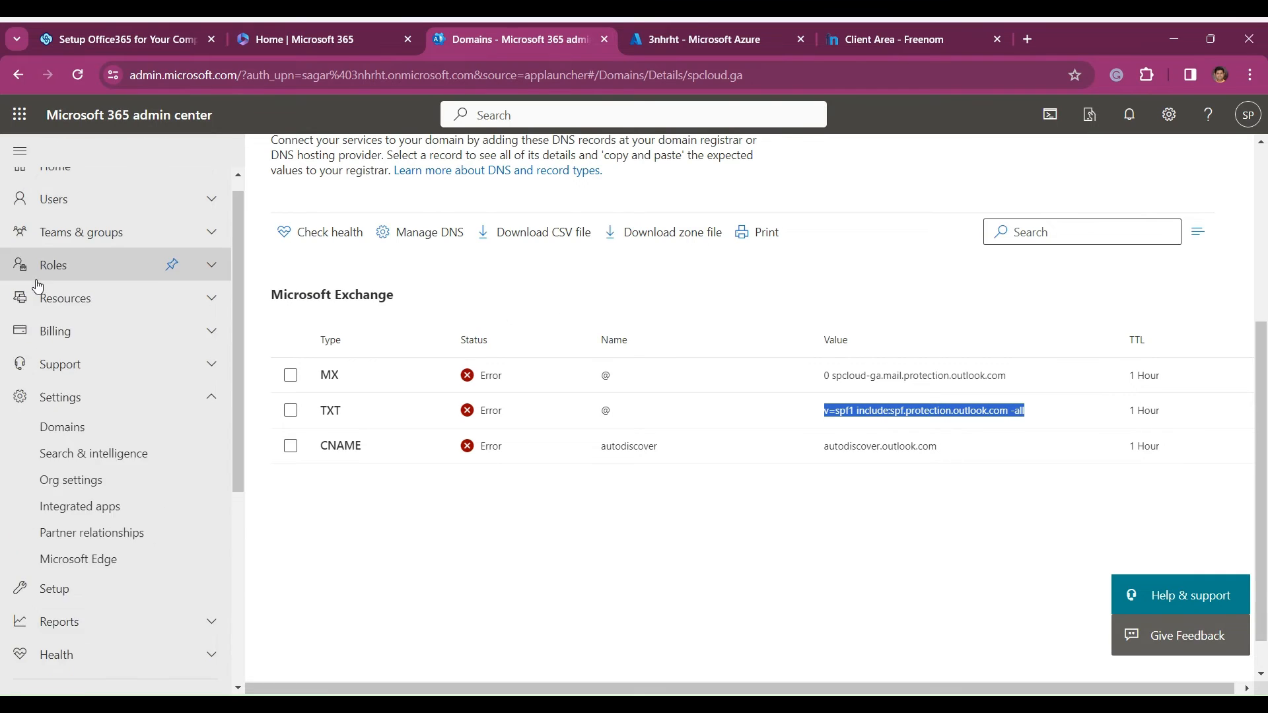
{"action": "left_click", "coordinate": [74, 225]}
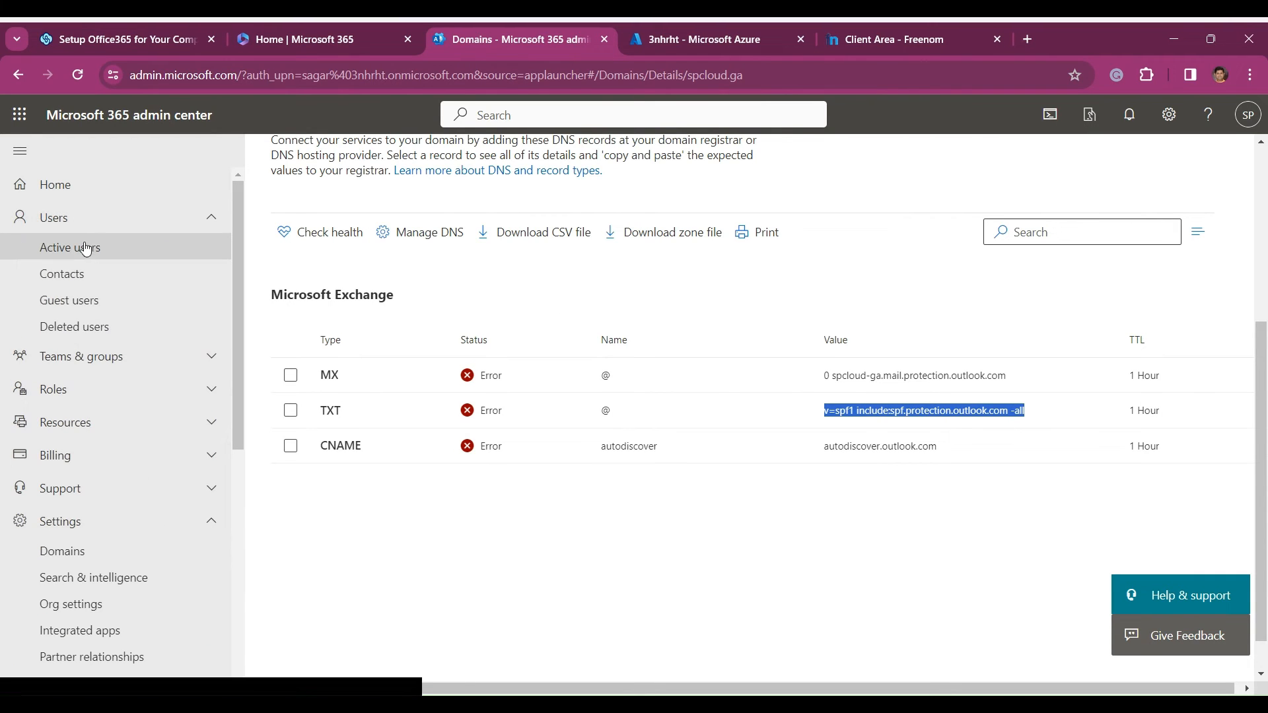
{"action": "left_click", "coordinate": [95, 261]}
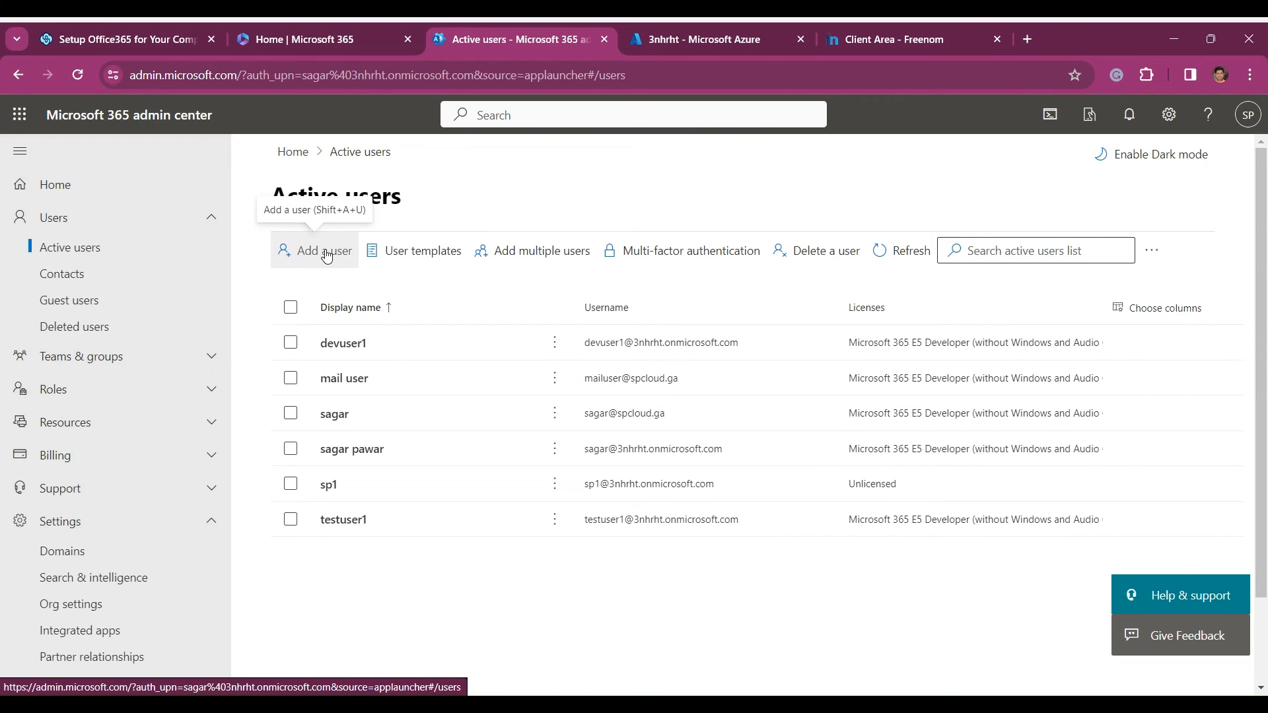
{"action": "left_click", "coordinate": [326, 255]}
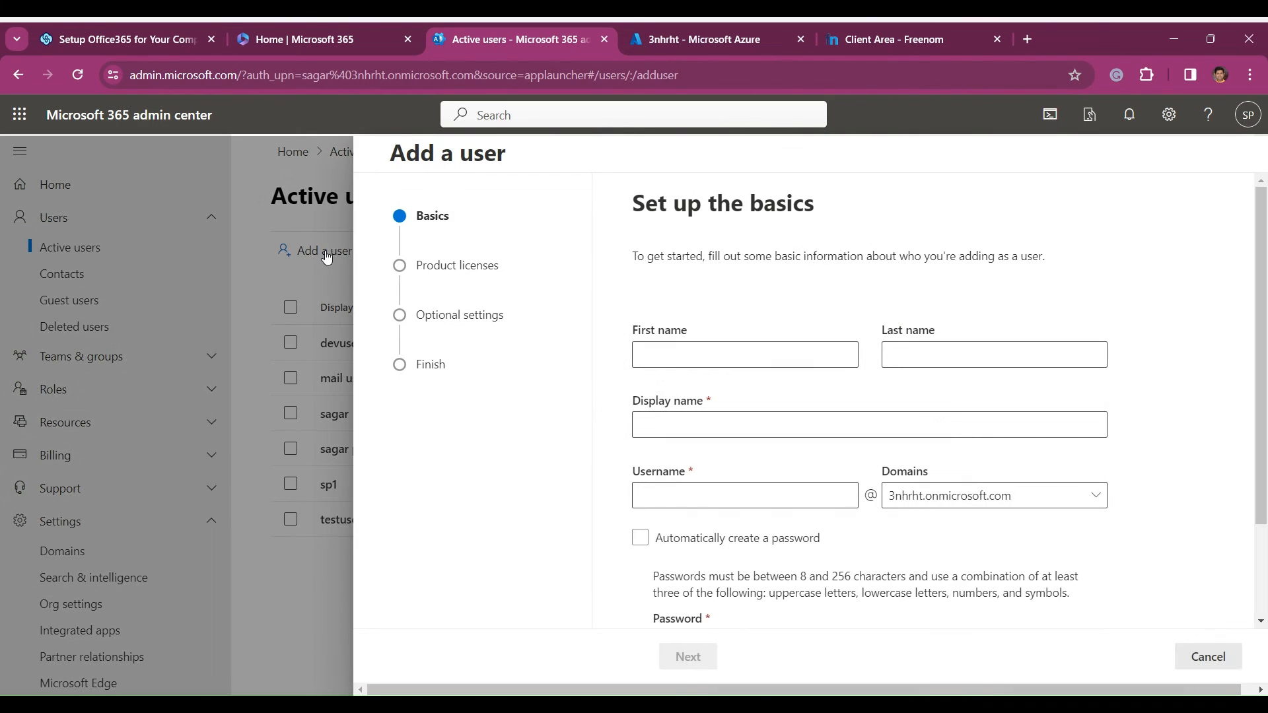
- Fill in the new user's first name with the number 3 at the end and use the same text as display name
{"action": "left_click", "coordinate": [653, 360]}
{"action": "type", "text": "sagar2"}
{"action": "left_click", "coordinate": [751, 435]}
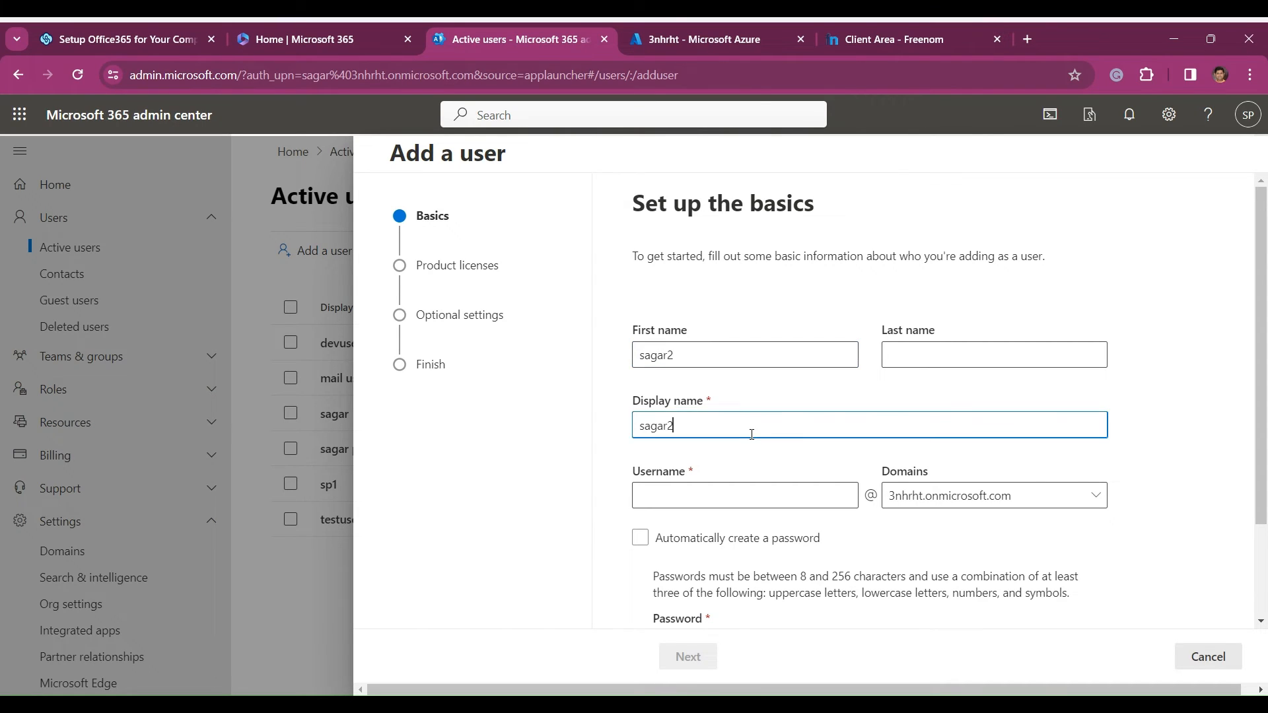
{"action": "left_click", "coordinate": [685, 496]}
{"action": "left_click", "coordinate": [687, 356]}
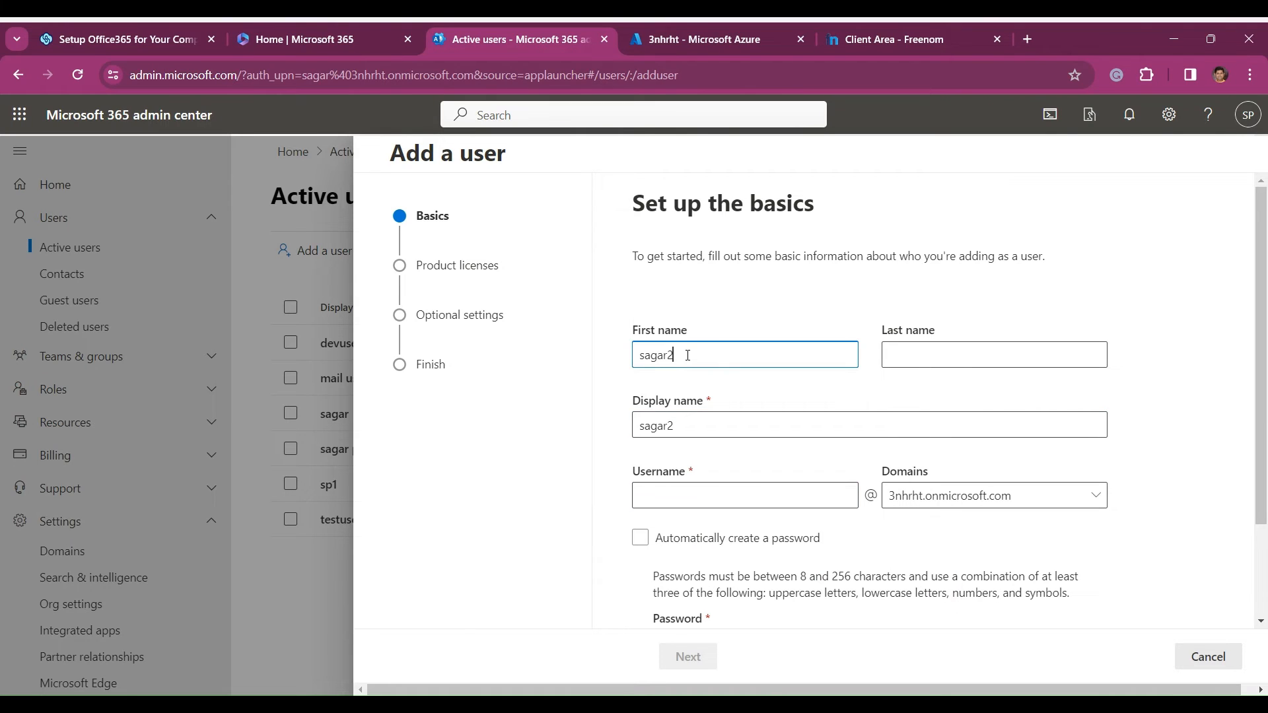
{"action": "type", "text": "3"}
{"action": "left_click", "coordinate": [718, 417]}
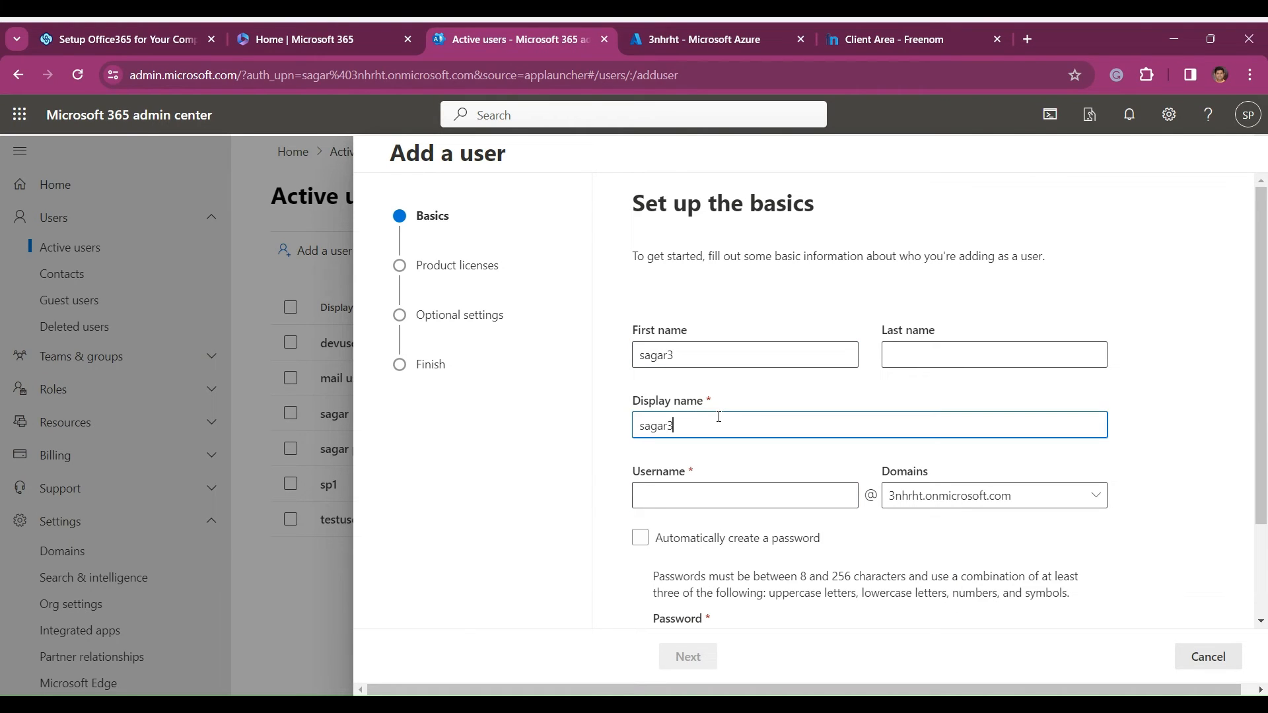
- Enter a username matching the display name and select spcloud.ga as the user's domain
{"action": "left_click", "coordinate": [769, 502]}
{"action": "type", "text": "sagar"}
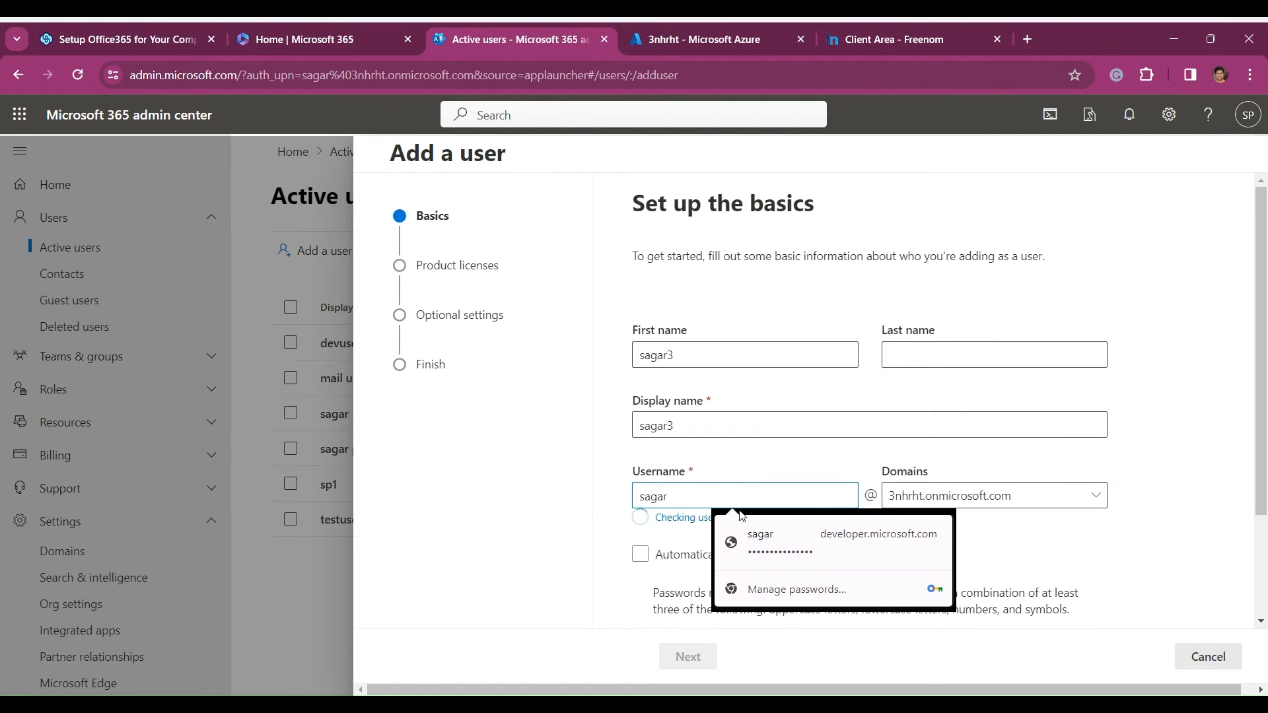
{"action": "type", "text": "3"}
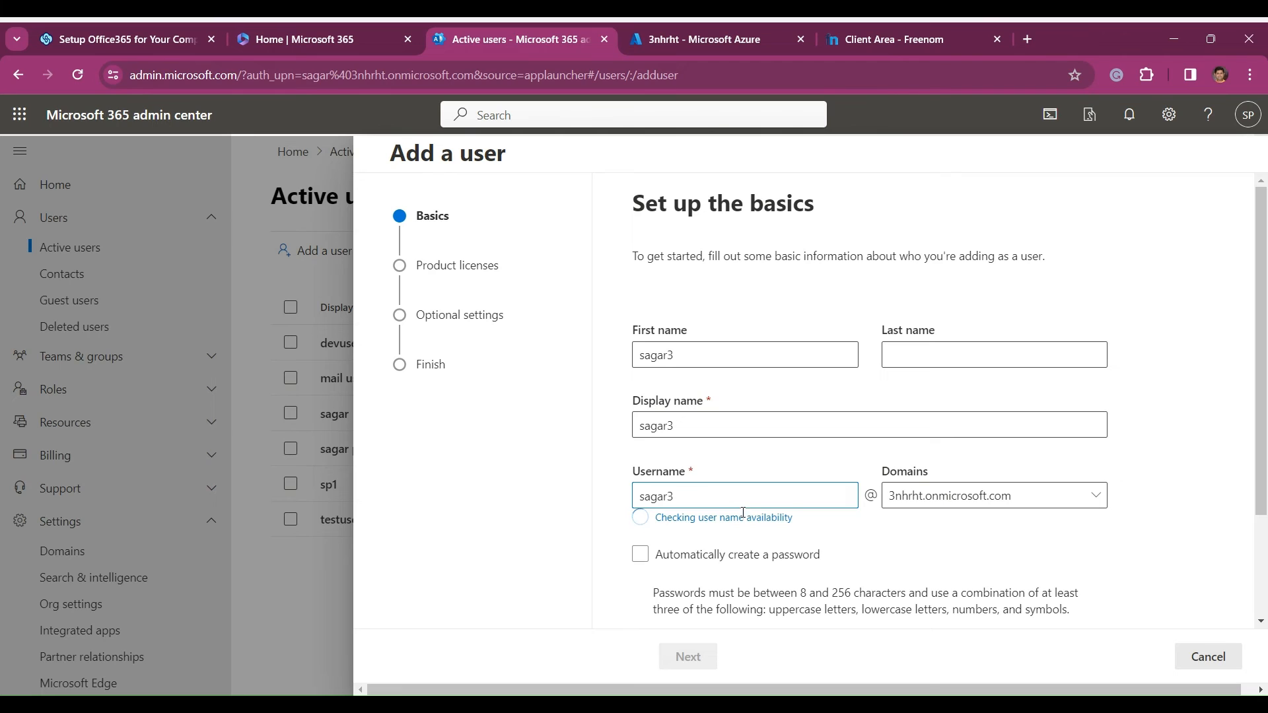
{"action": "left_click", "coordinate": [941, 497]}
{"action": "left_click", "coordinate": [940, 556]}
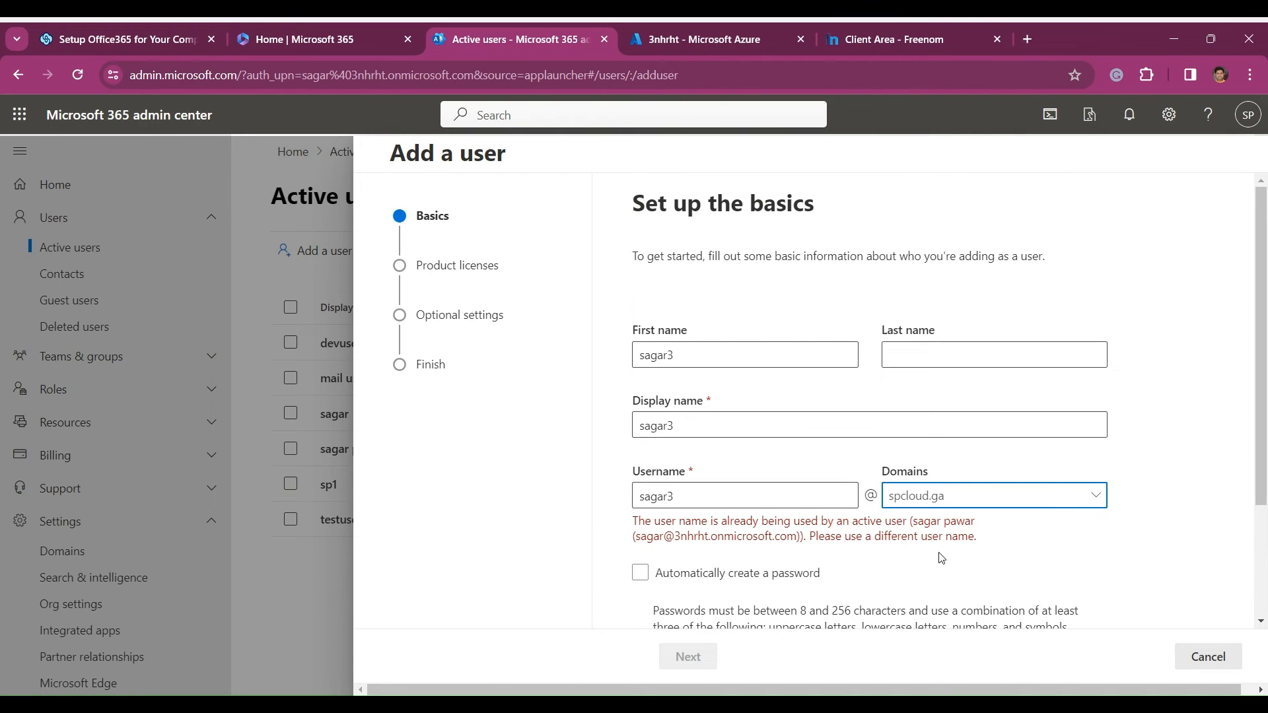
- Replace the username with the user's first name followed by 4, a dot and the surname
{"action": "left_click", "coordinate": [698, 500]}
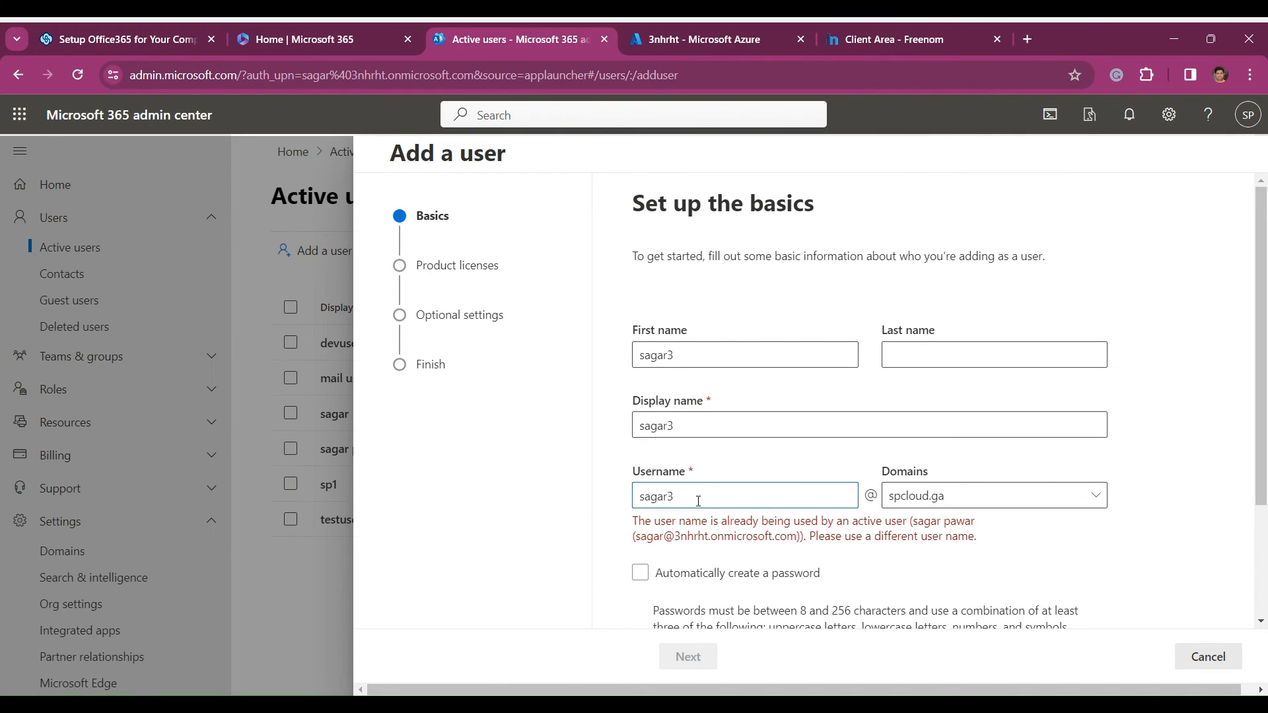
{"action": "key", "text": "BackSpace"}
{"action": "type", "text": "4"}
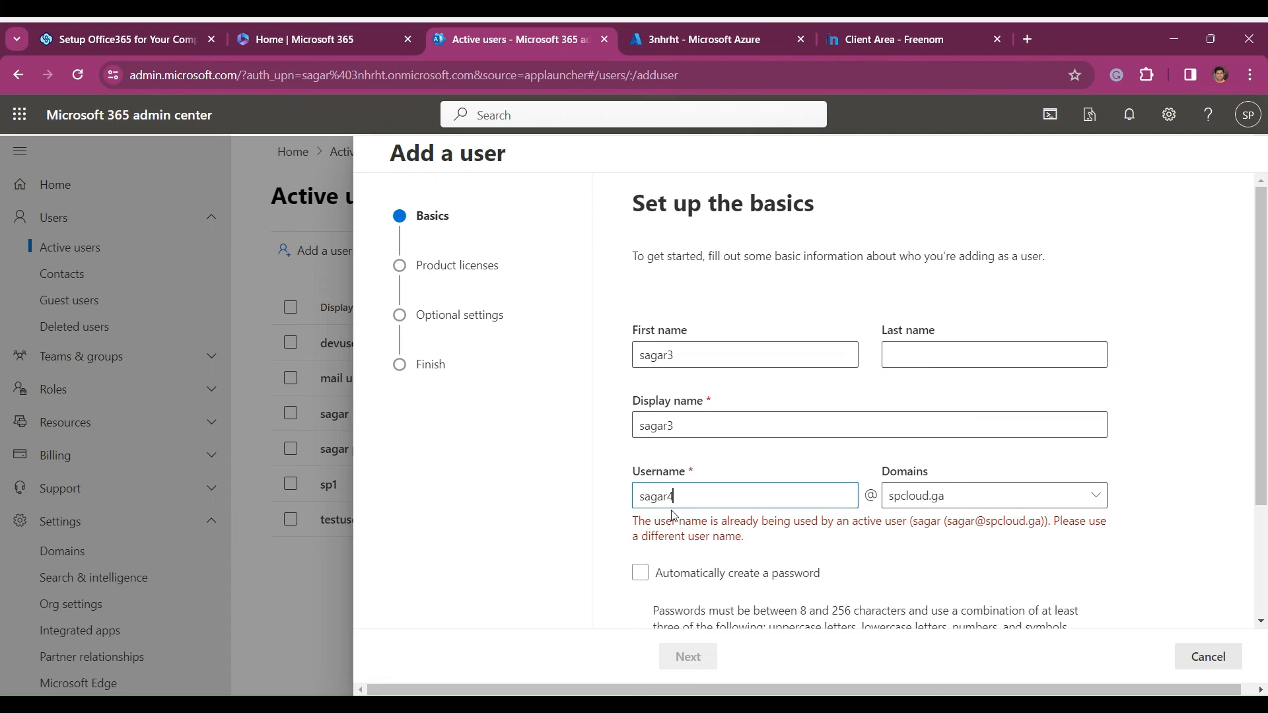
{"action": "left_click_drag", "start_coordinate": [702, 494], "coordinate": [617, 497]}
{"action": "key", "text": "BackSpace"}
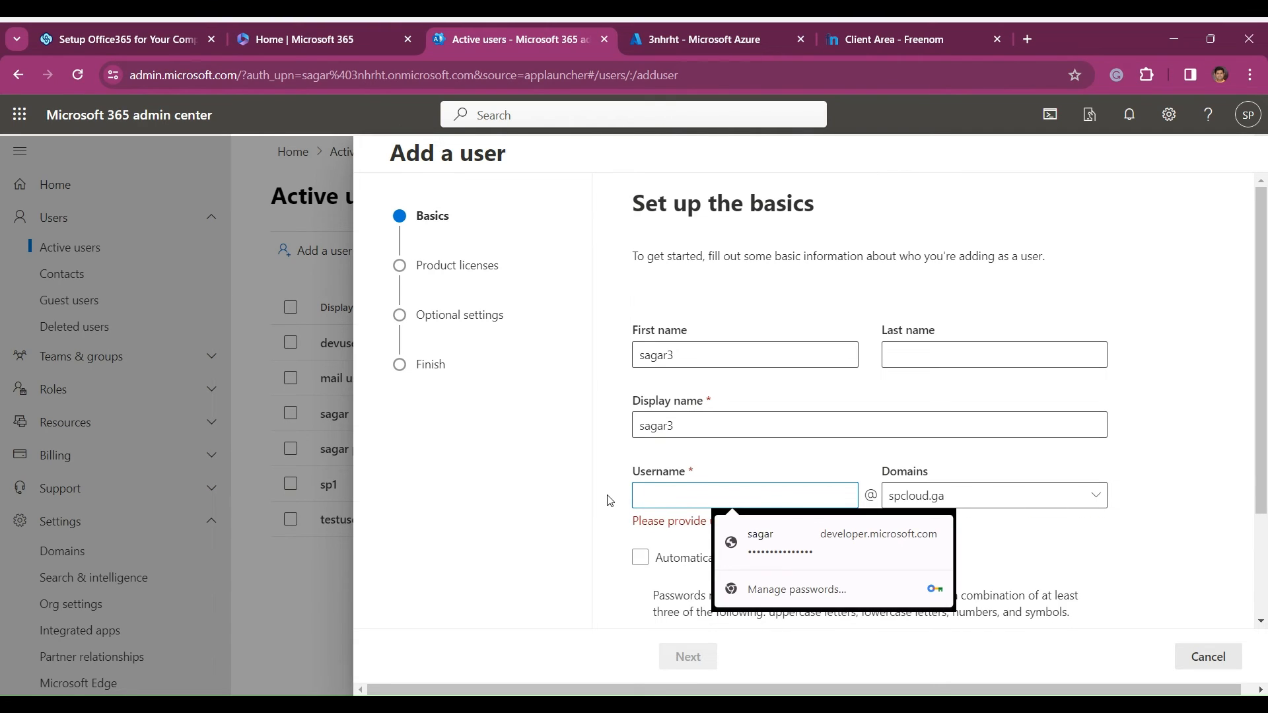
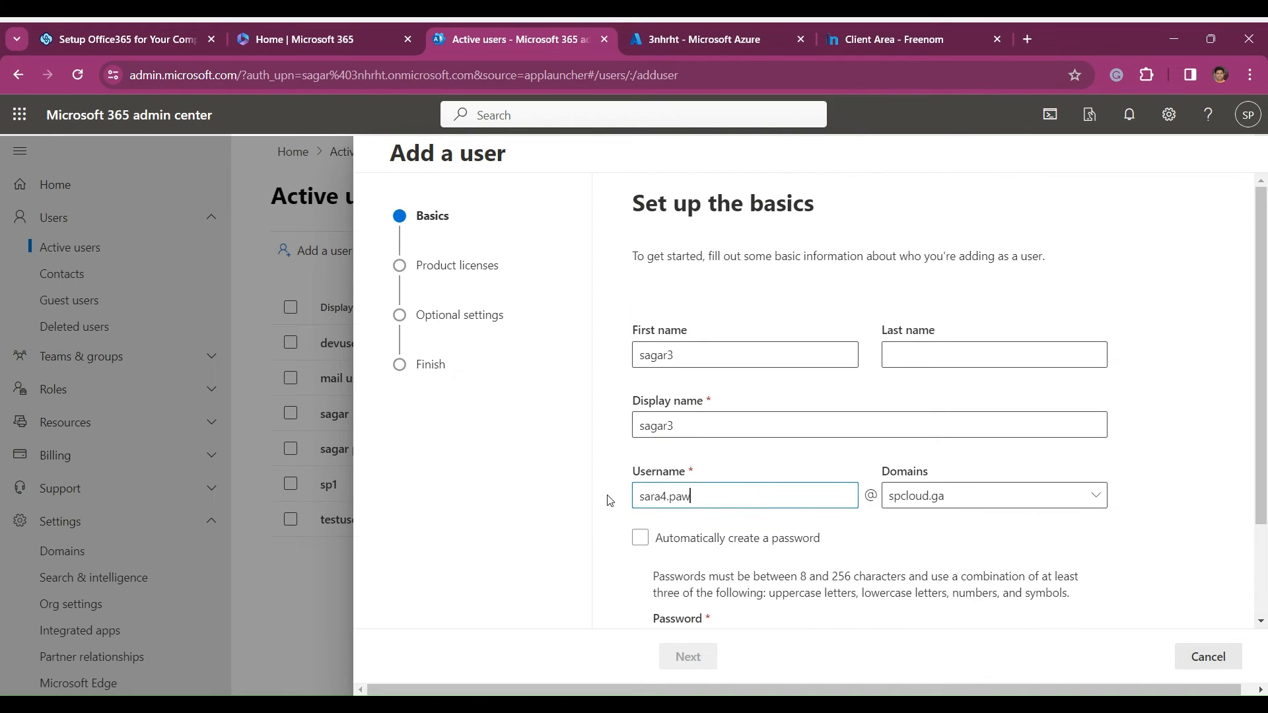
{"action": "left_click", "coordinate": [663, 496]}
{"action": "key", "text": "BackSpace"}
{"action": "key", "text": "BackSpace"}
{"action": "type", "text": "gar"}
- Have the password created automatically, require a password change at first sign-in, and continue to the product licenses
{"action": "scroll", "coordinate": [705, 505], "scroll_direction": "down", "scroll_amount": 1}
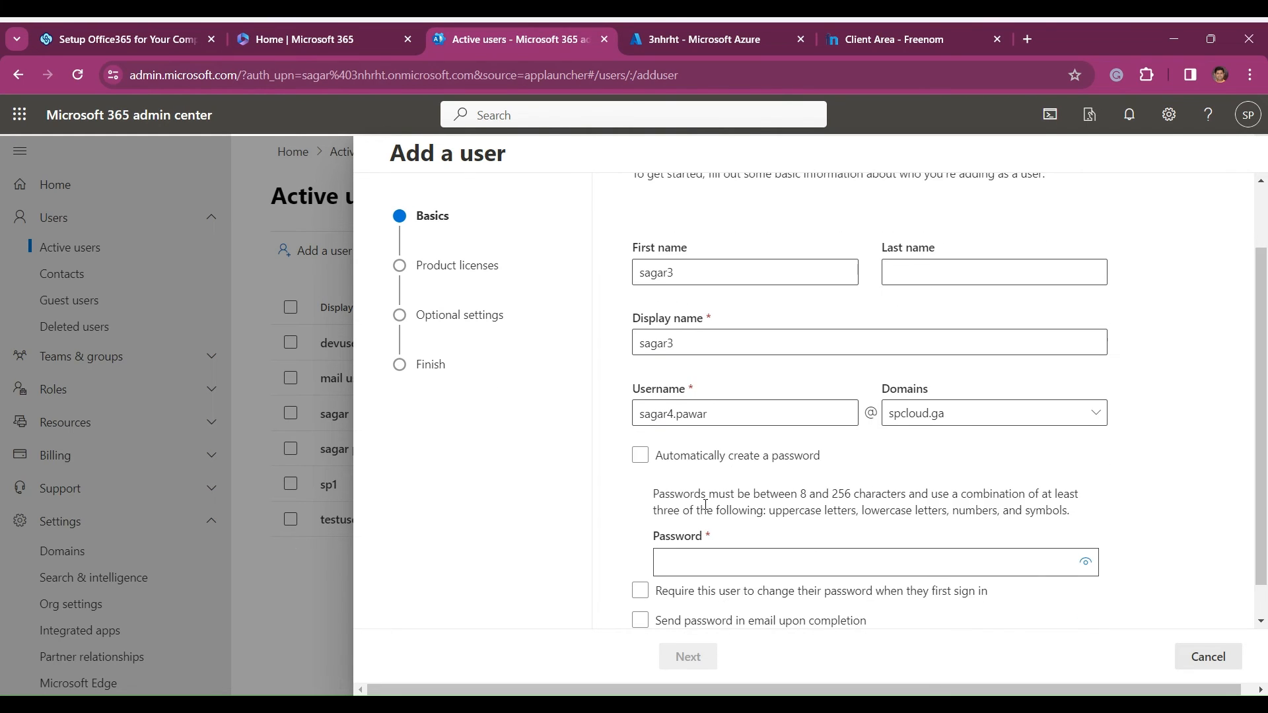
{"action": "scroll", "coordinate": [783, 478], "scroll_direction": "down", "scroll_amount": 1}
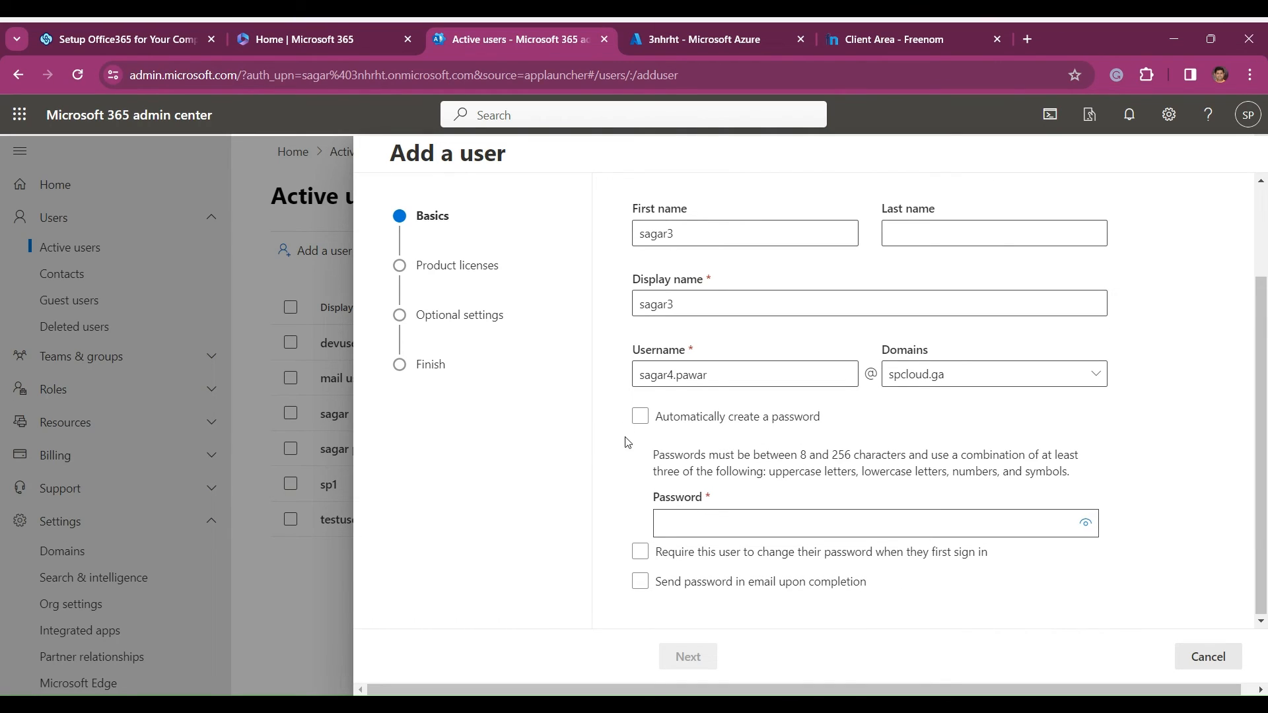
{"action": "left_click", "coordinate": [640, 417]}
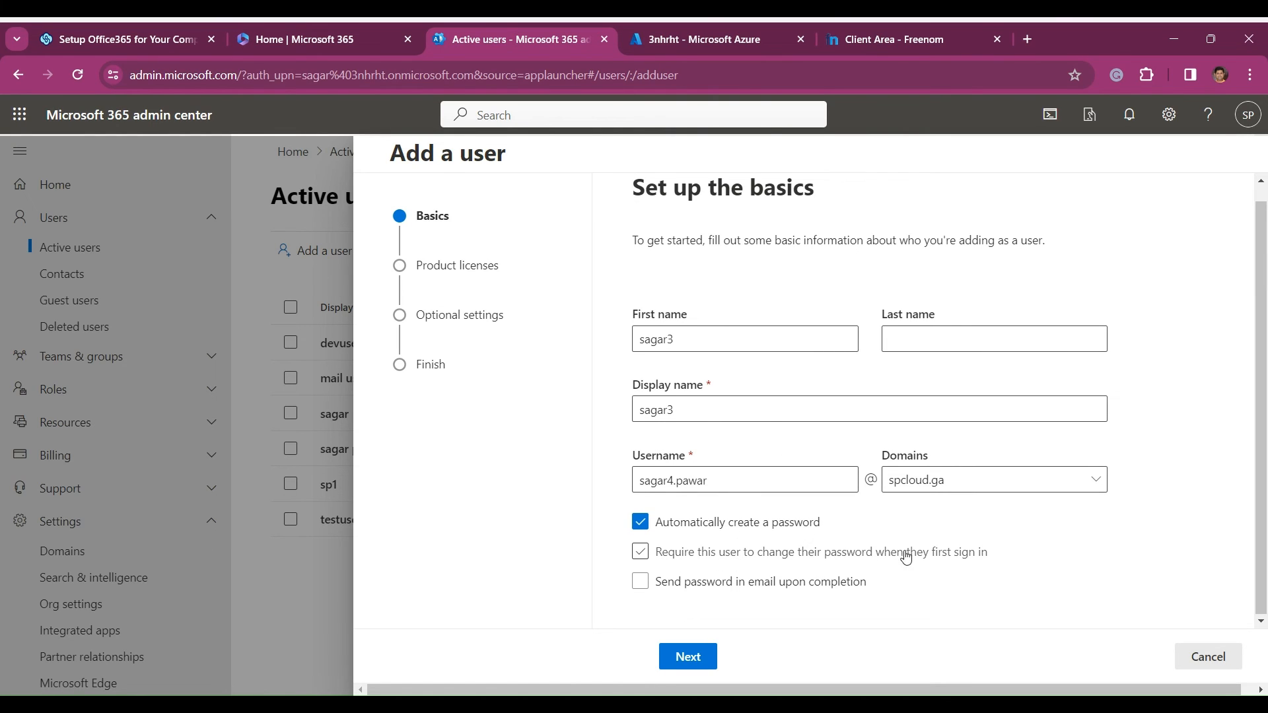
{"action": "left_click", "coordinate": [642, 552]}
{"action": "left_click", "coordinate": [697, 664]}
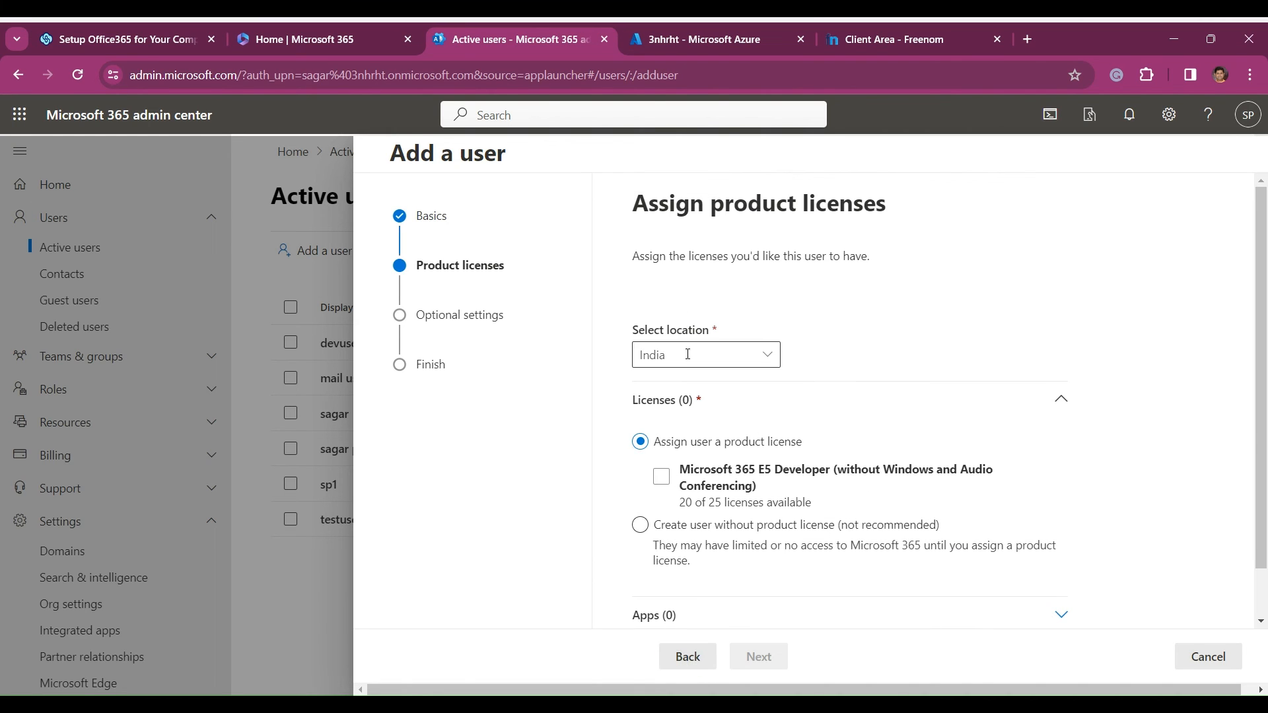
- Keep India as the location and assign the Microsoft 365 E5 Developer (without Windows and Audio Conferencing) license
{"action": "left_click", "coordinate": [745, 351]}
{"action": "left_click", "coordinate": [767, 355]}
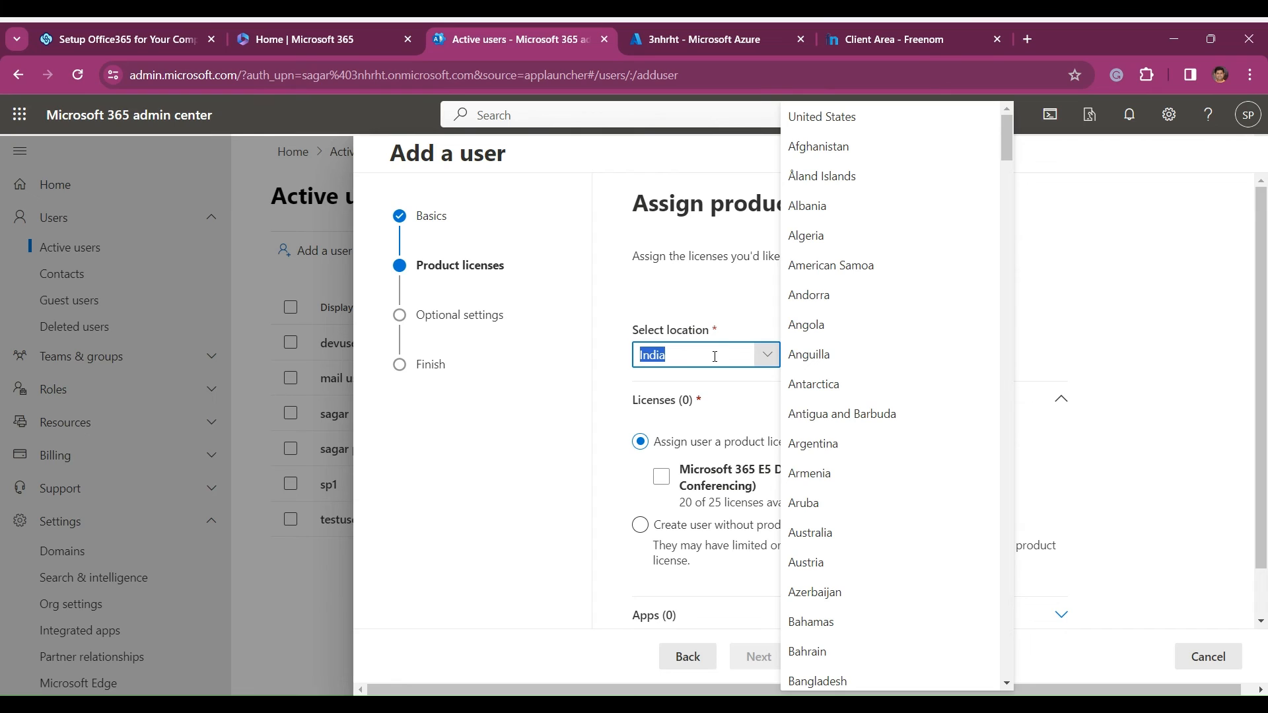
{"action": "left_click", "coordinate": [760, 301]}
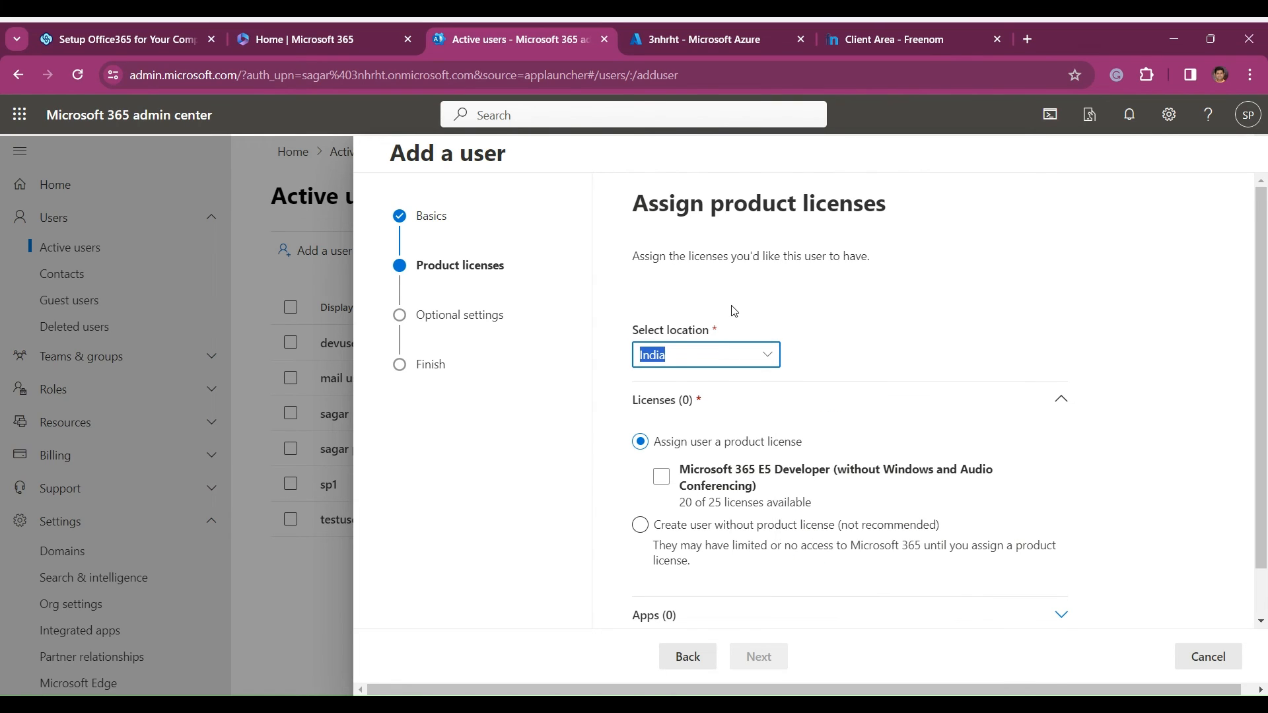
{"action": "left_click", "coordinate": [662, 477]}
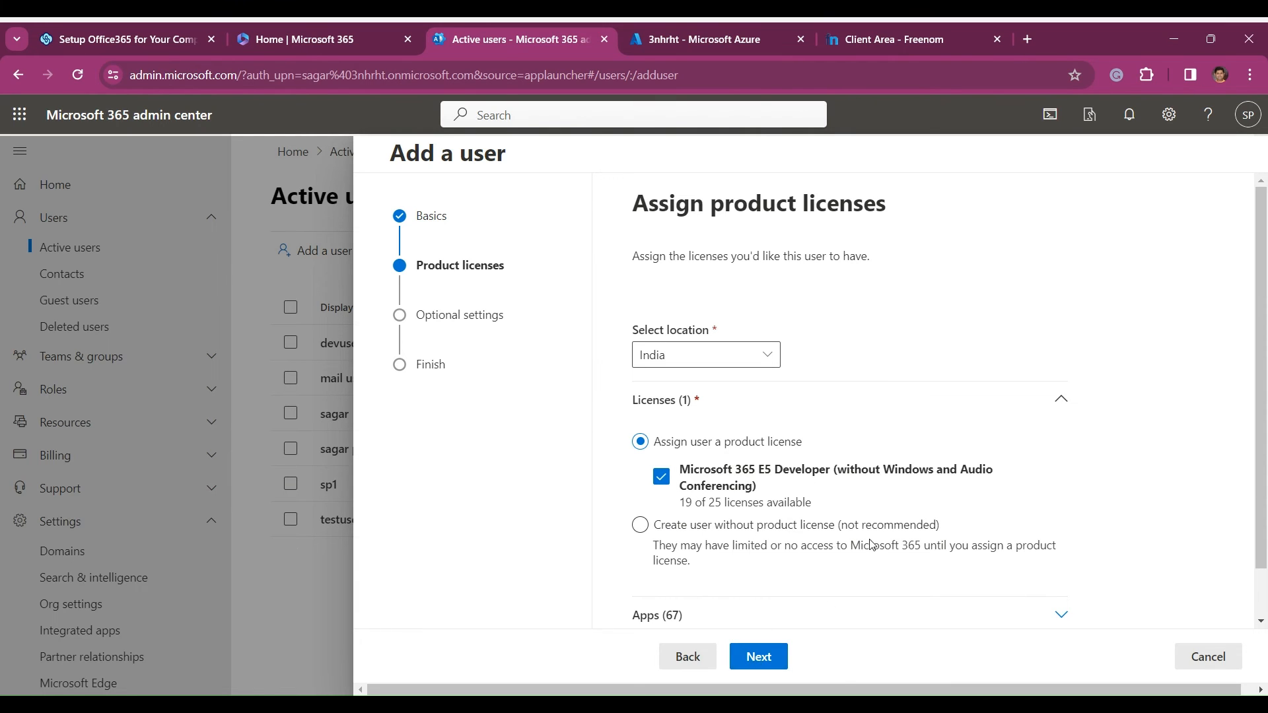
- Expand the license's apps list and examine which apps are included for the new user
{"action": "scroll", "coordinate": [870, 544], "scroll_direction": "down", "scroll_amount": 1}
{"action": "left_click", "coordinate": [1063, 562]}
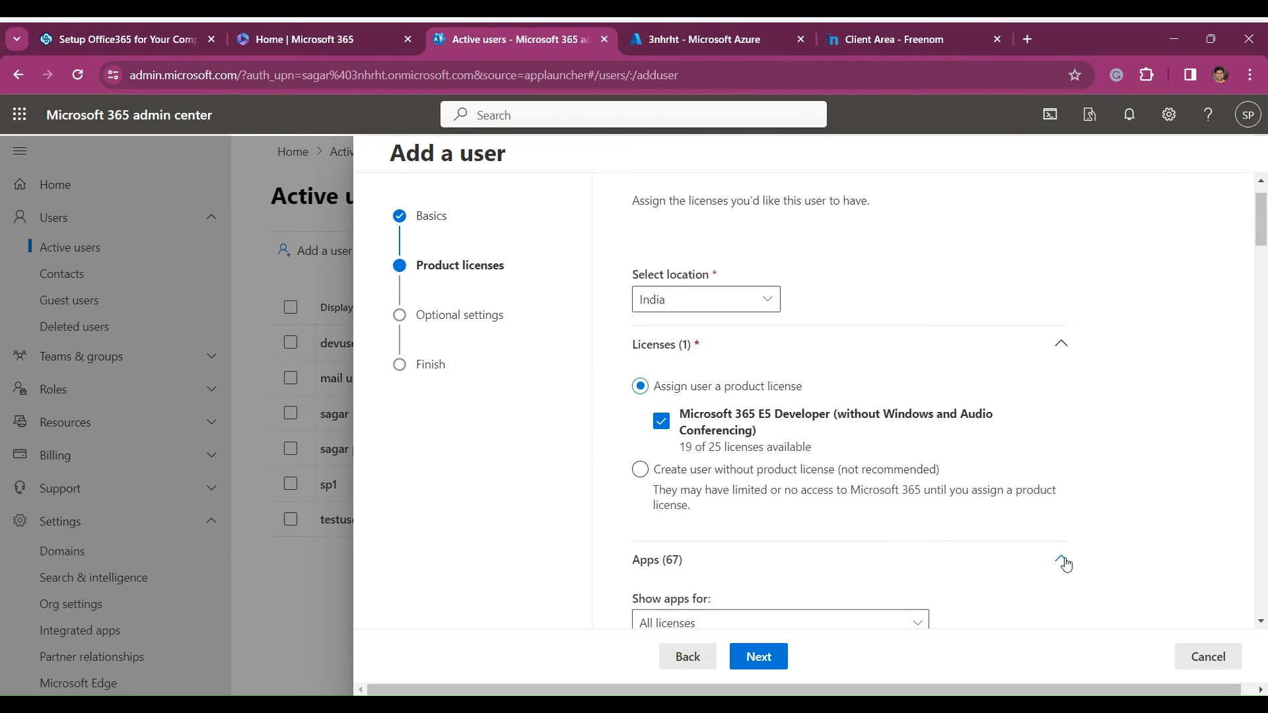
{"action": "scroll", "coordinate": [910, 440], "scroll_direction": "down", "scroll_amount": 4}
{"action": "scroll", "coordinate": [911, 443], "scroll_direction": "down", "scroll_amount": 3}
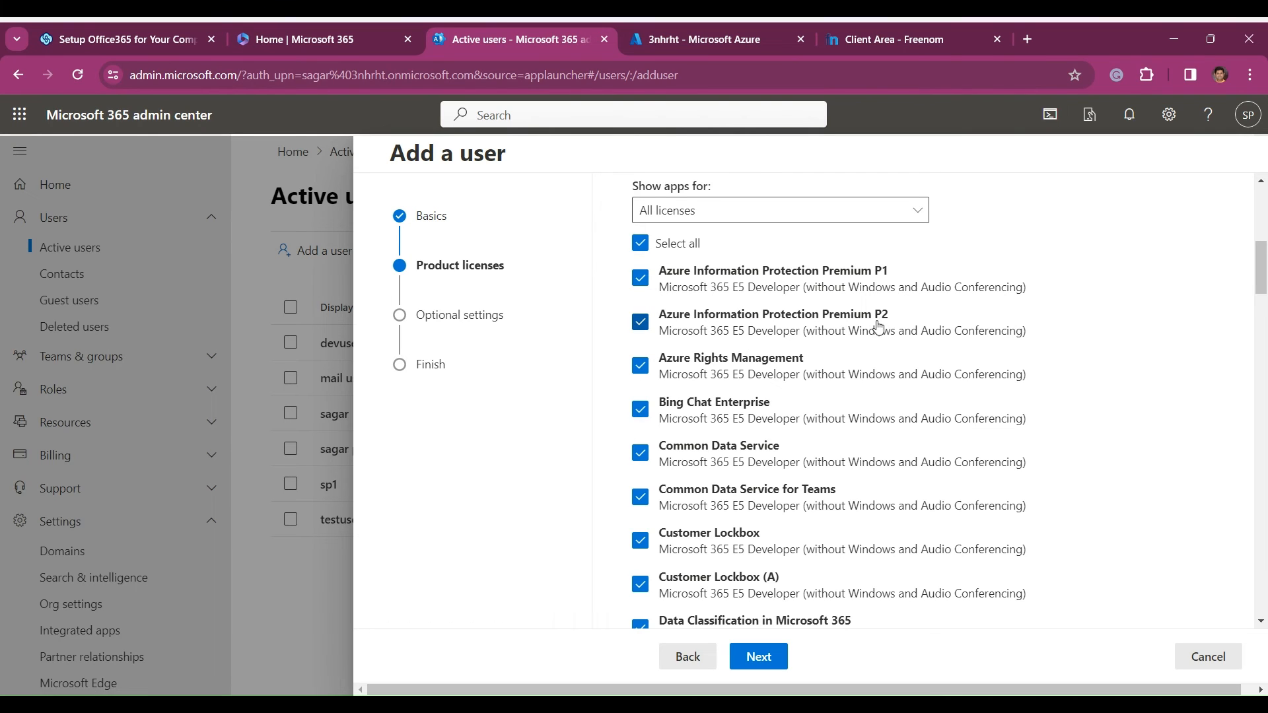
{"action": "scroll", "coordinate": [819, 487], "scroll_direction": "down", "scroll_amount": 1}
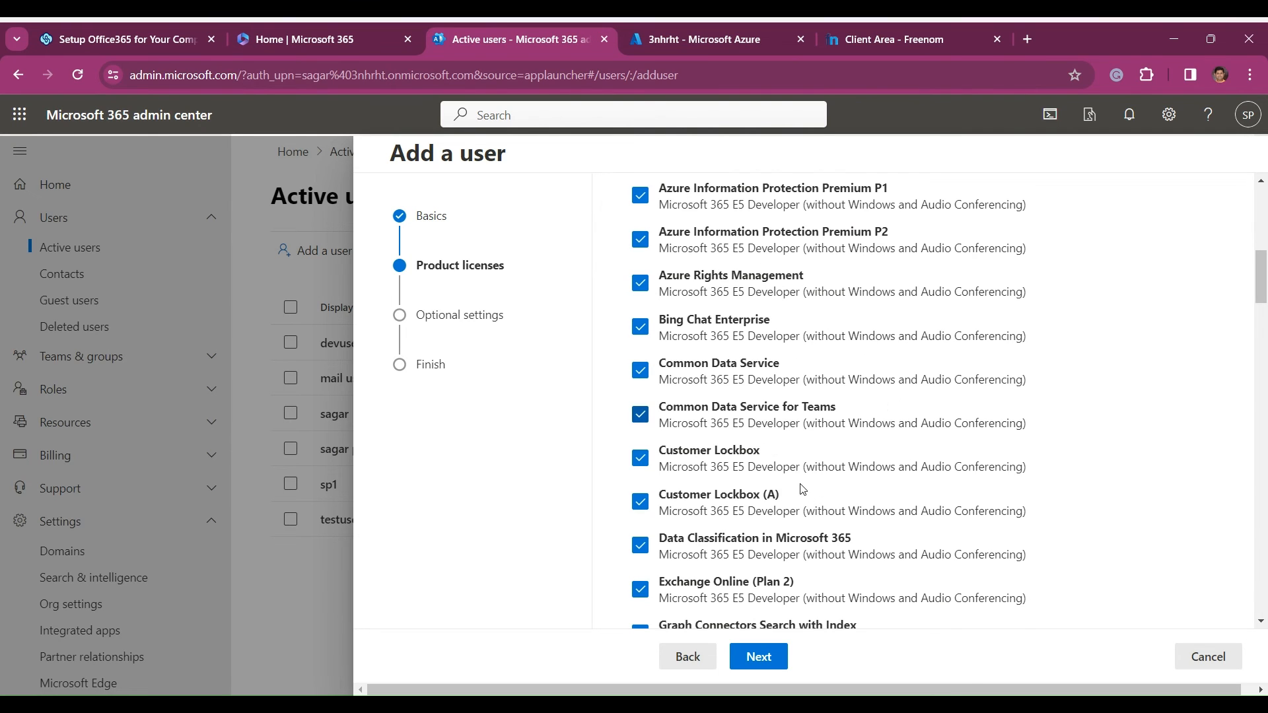
{"action": "scroll", "coordinate": [802, 489], "scroll_direction": "down", "scroll_amount": 2}
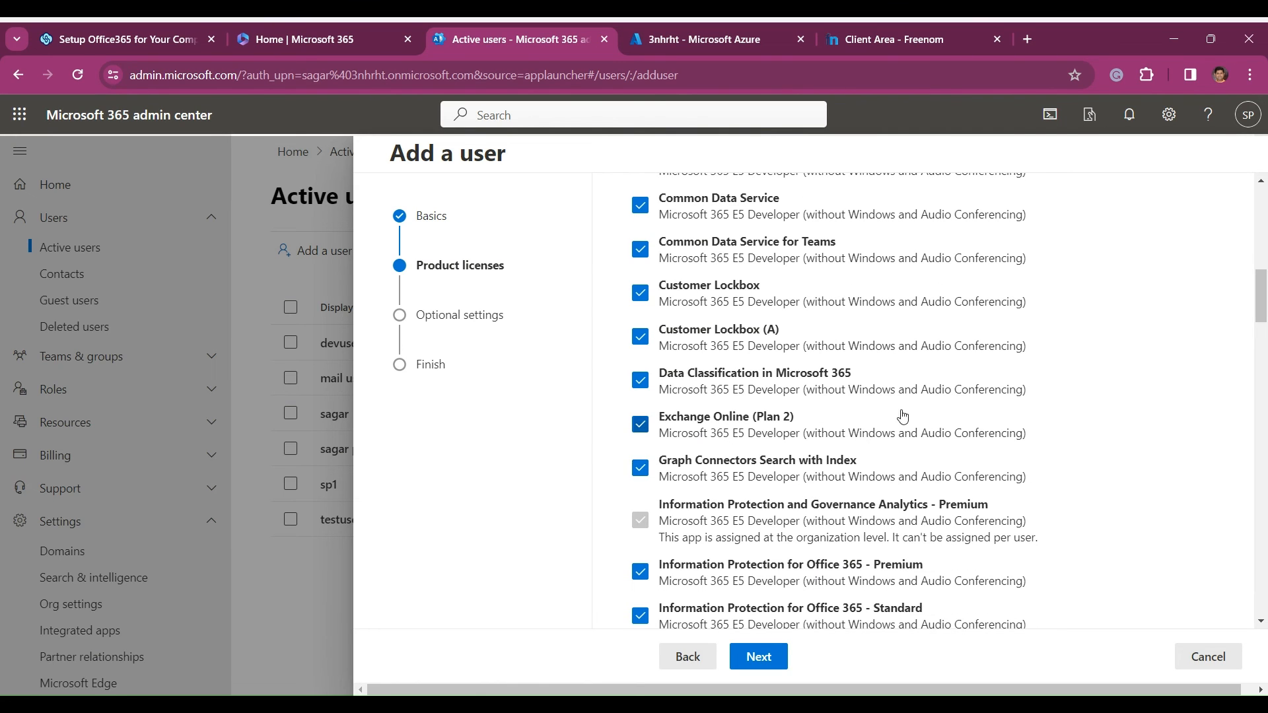
{"action": "scroll", "coordinate": [993, 502], "scroll_direction": "down", "scroll_amount": 2}
{"action": "scroll", "coordinate": [993, 502], "scroll_direction": "down", "scroll_amount": 2}
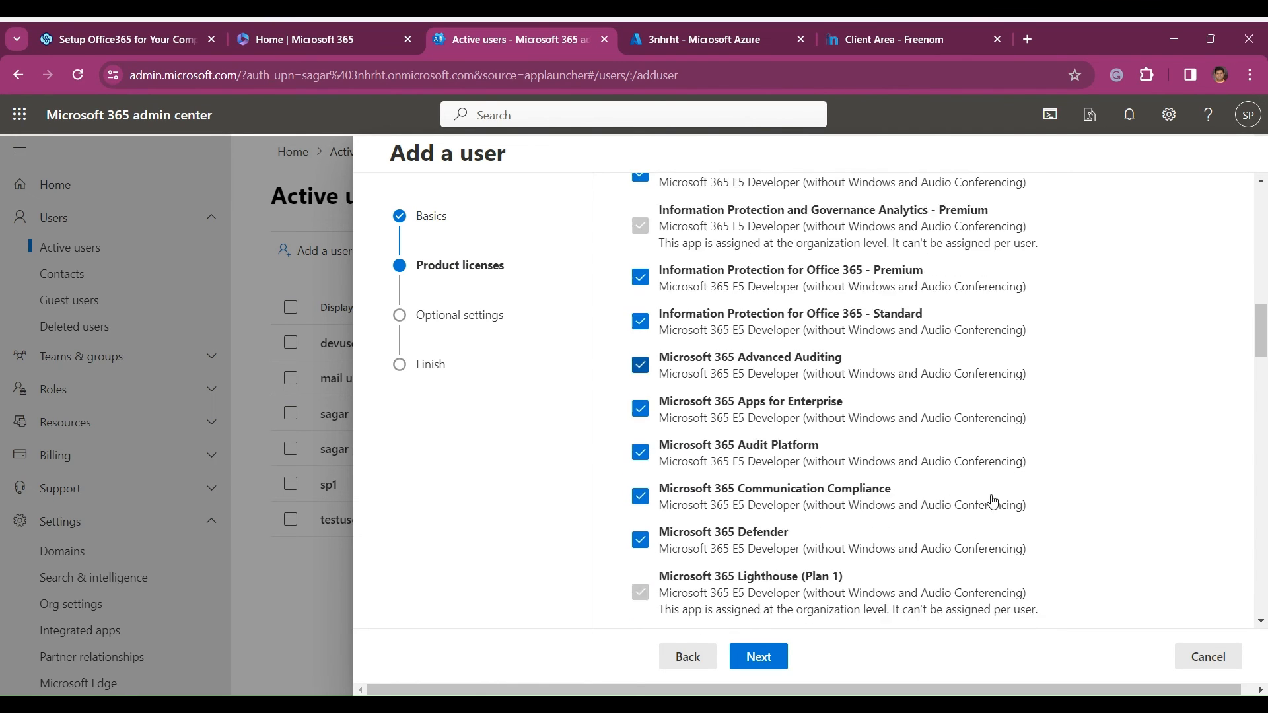
{"action": "scroll", "coordinate": [992, 502], "scroll_direction": "up", "scroll_amount": 4}
{"action": "scroll", "coordinate": [993, 502], "scroll_direction": "up", "scroll_amount": 6}
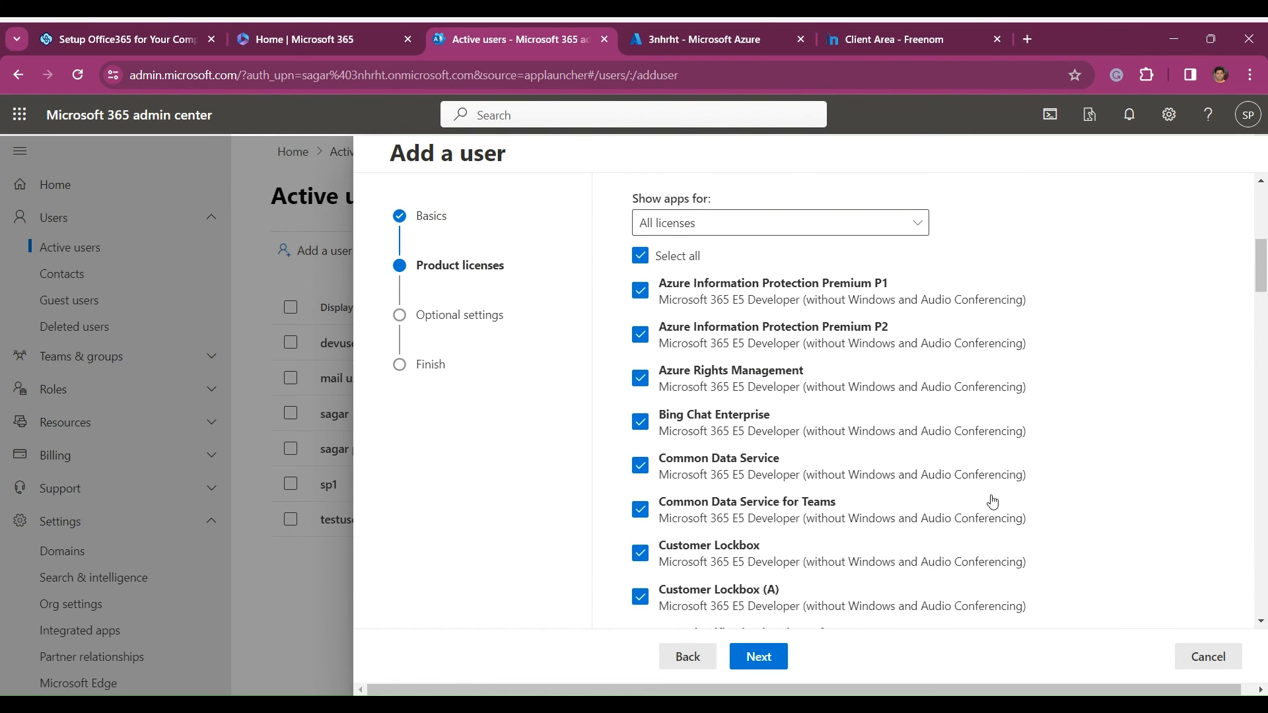
{"action": "scroll", "coordinate": [992, 501], "scroll_direction": "down", "scroll_amount": 7}
{"action": "scroll", "coordinate": [992, 502], "scroll_direction": "down", "scroll_amount": 5}
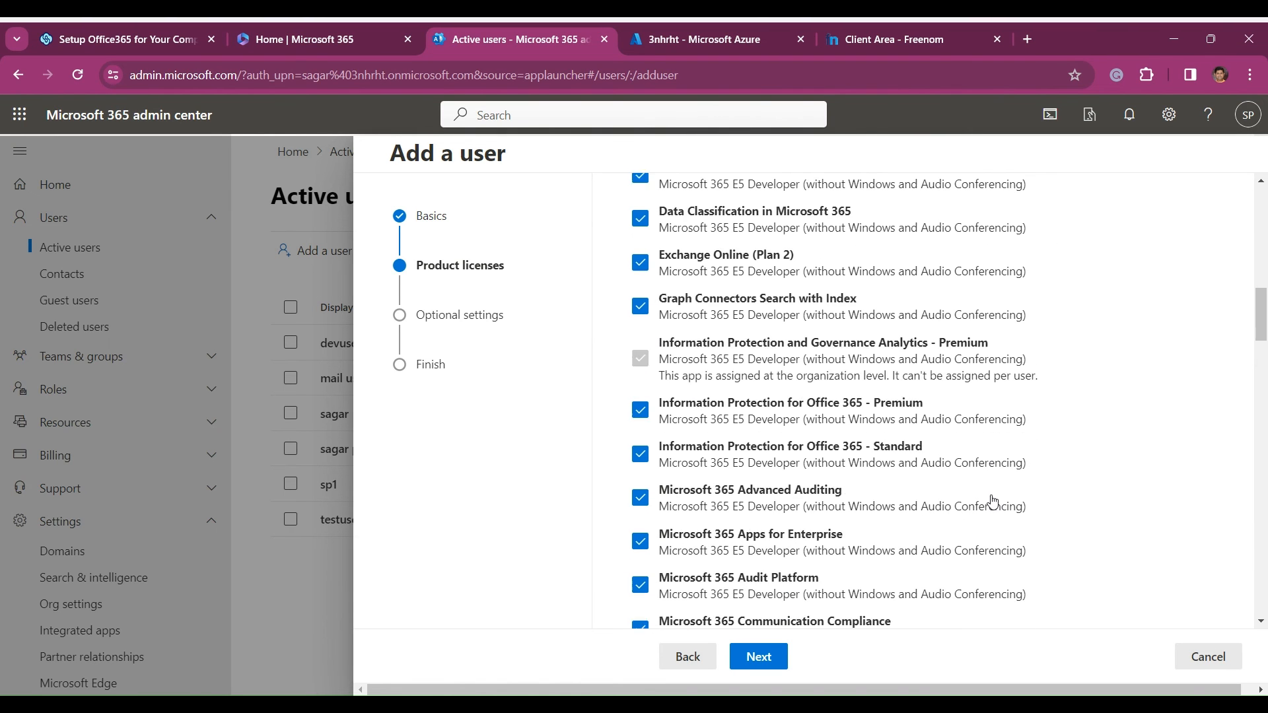
{"action": "scroll", "coordinate": [993, 501], "scroll_direction": "down", "scroll_amount": 3}
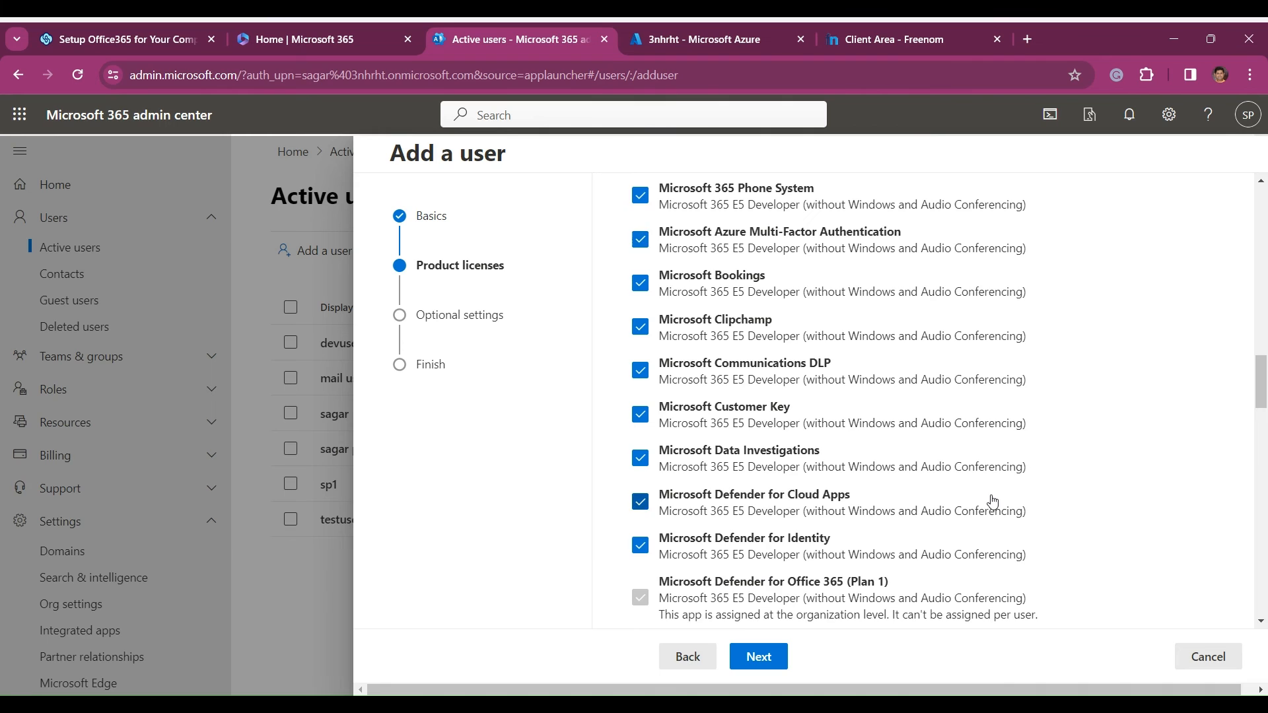
{"action": "scroll", "coordinate": [992, 502], "scroll_direction": "up", "scroll_amount": 20}
{"action": "scroll", "coordinate": [992, 502], "scroll_direction": "down", "scroll_amount": 2}
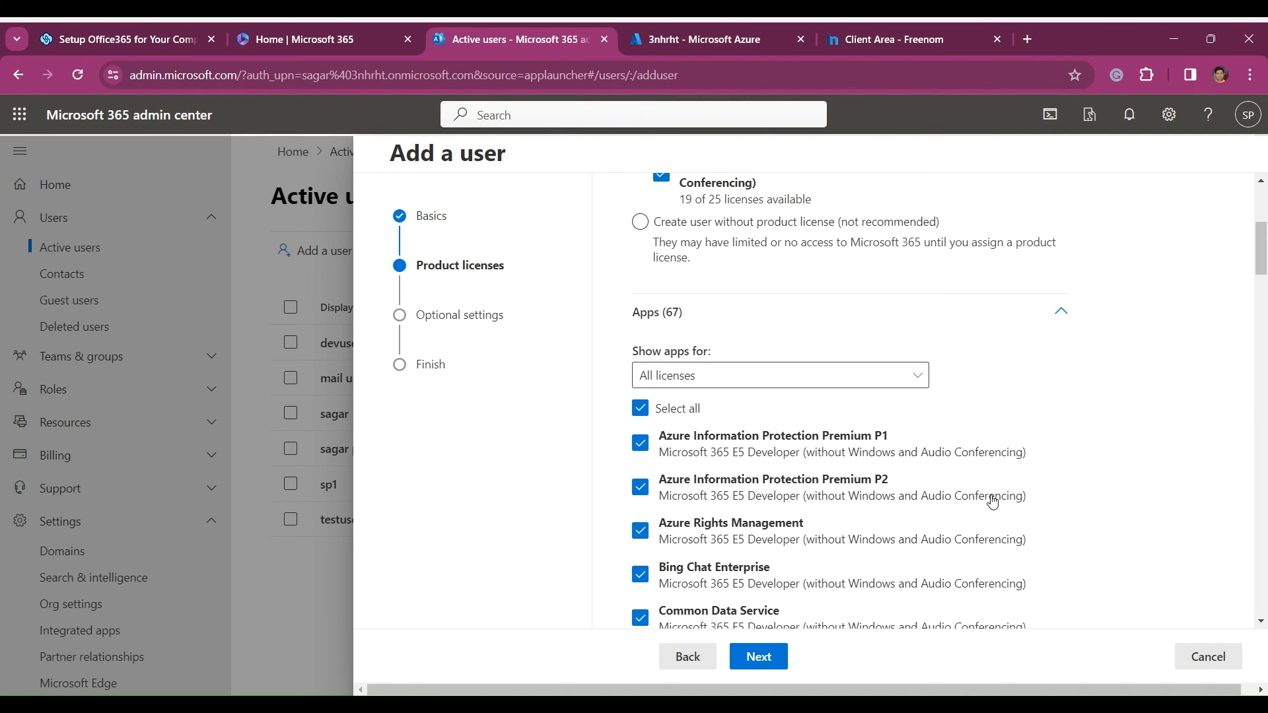
- Check the license filter of the apps list, keep All licenses, and continue to the optional settings
{"action": "left_click", "coordinate": [918, 385]}
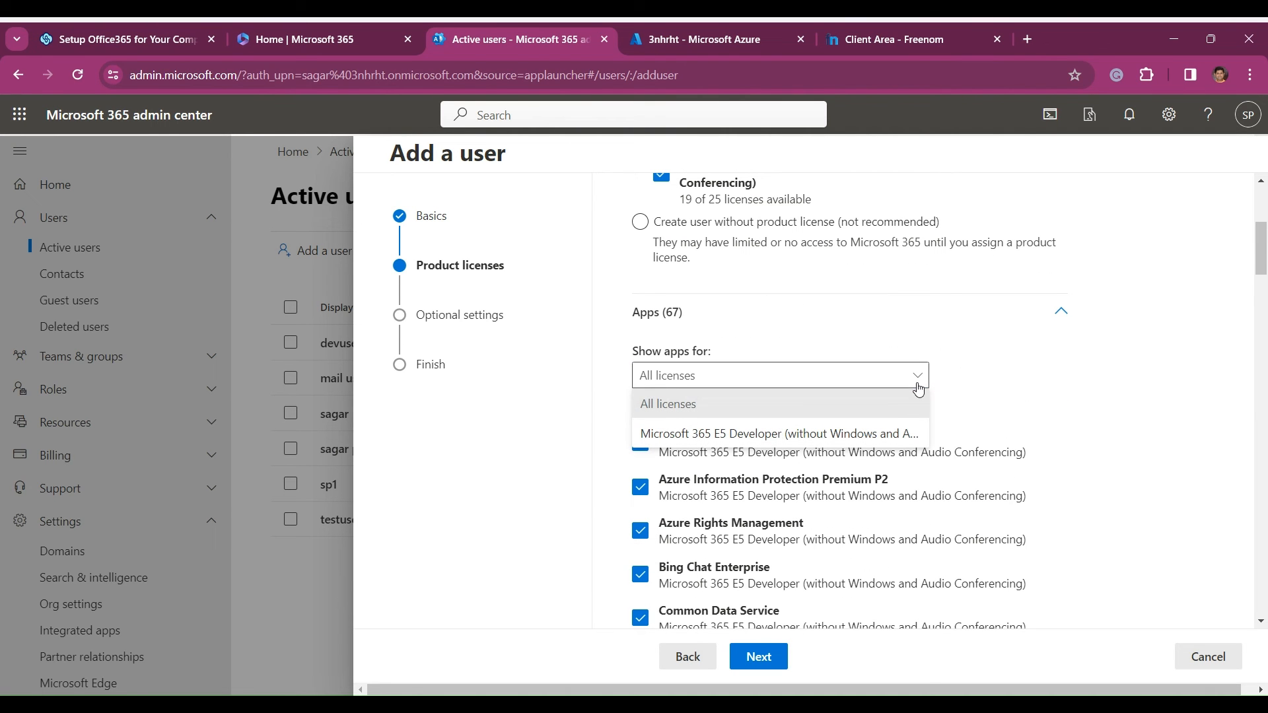
{"action": "left_click", "coordinate": [1034, 358]}
{"action": "left_click", "coordinate": [759, 657]}
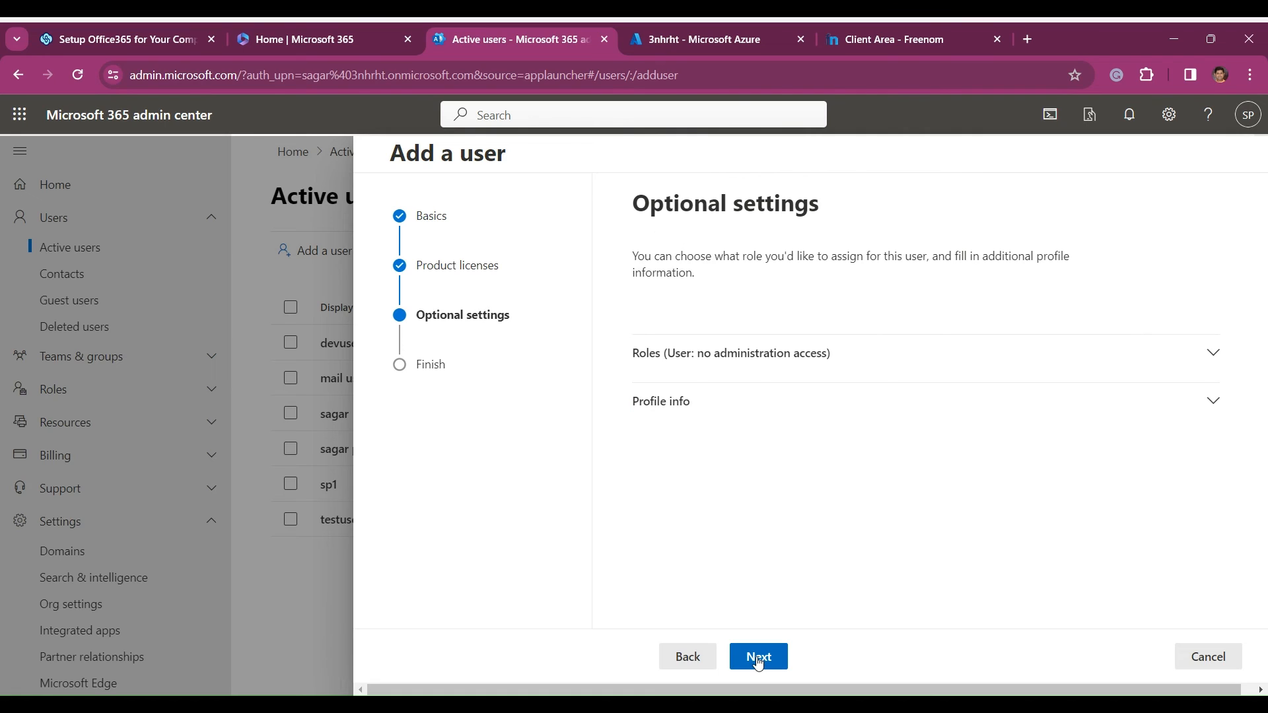
- Expand the new user's role settings, choose Admin center access and look through the available administrator roles
{"action": "left_click", "coordinate": [1213, 354]}
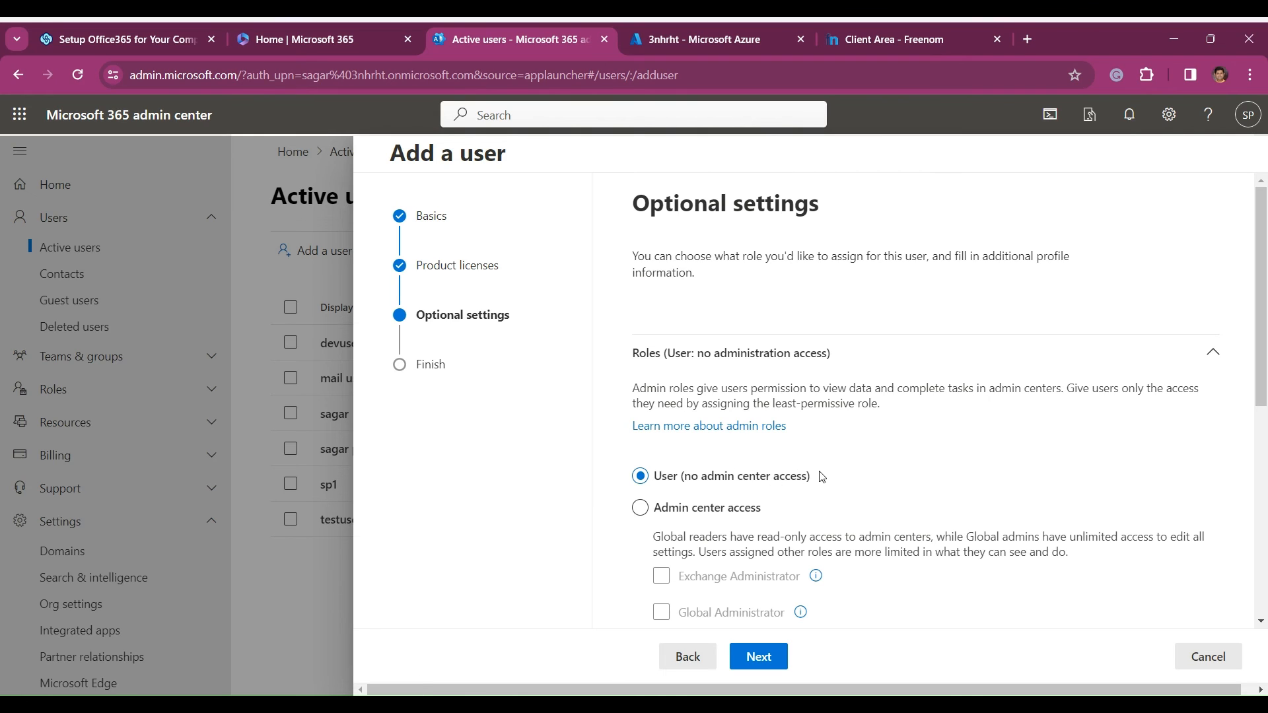
{"action": "left_click", "coordinate": [651, 524]}
{"action": "scroll", "coordinate": [817, 475], "scroll_direction": "down", "scroll_amount": 3}
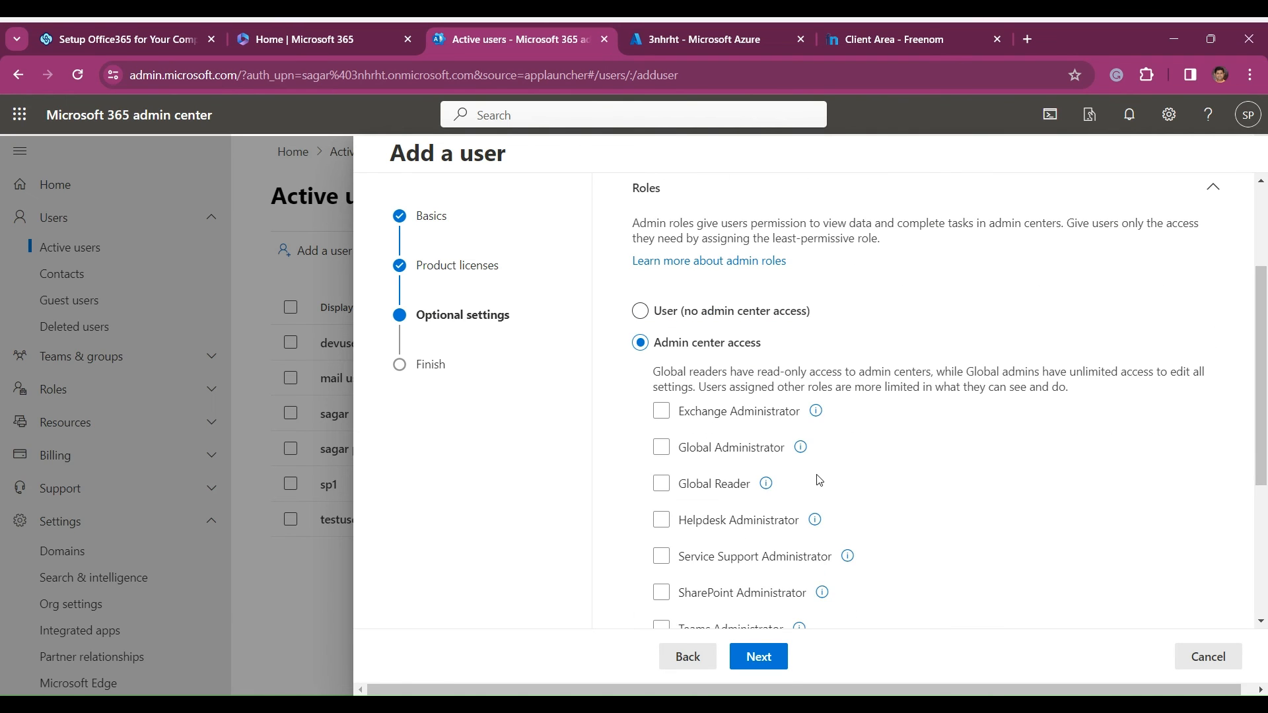
{"action": "scroll", "coordinate": [815, 457], "scroll_direction": "down", "scroll_amount": 2}
{"action": "mouse_move", "coordinate": [799, 463]}
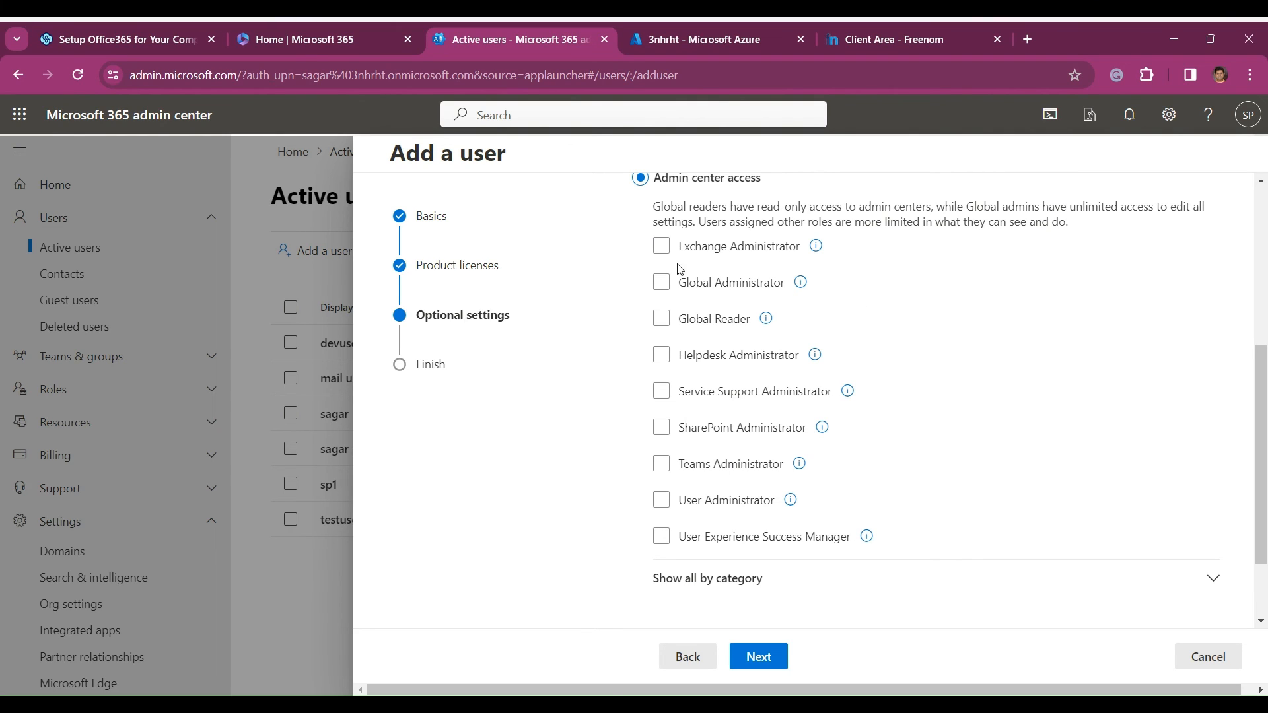
- Try assigning the Exchange Administrator role, continue to the review page, and cancel adding the user
{"action": "left_click", "coordinate": [661, 246]}
{"action": "left_click", "coordinate": [663, 286]}
{"action": "left_click", "coordinate": [662, 321]}
{"action": "left_click", "coordinate": [661, 356]}
{"action": "left_click", "coordinate": [662, 319]}
{"action": "left_click", "coordinate": [663, 284]}
{"action": "left_click", "coordinate": [661, 354]}
{"action": "left_click", "coordinate": [770, 660]}
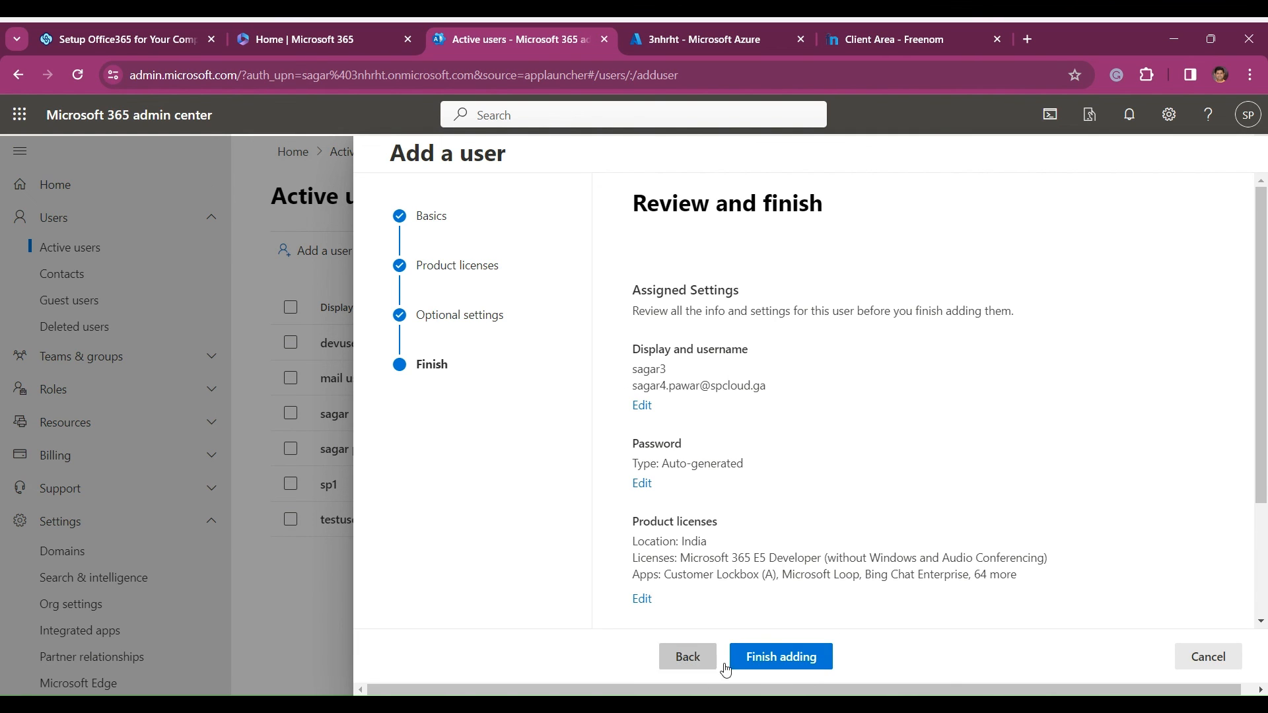
{"action": "left_click", "coordinate": [1211, 657]}
{"action": "left_click", "coordinate": [532, 425]}
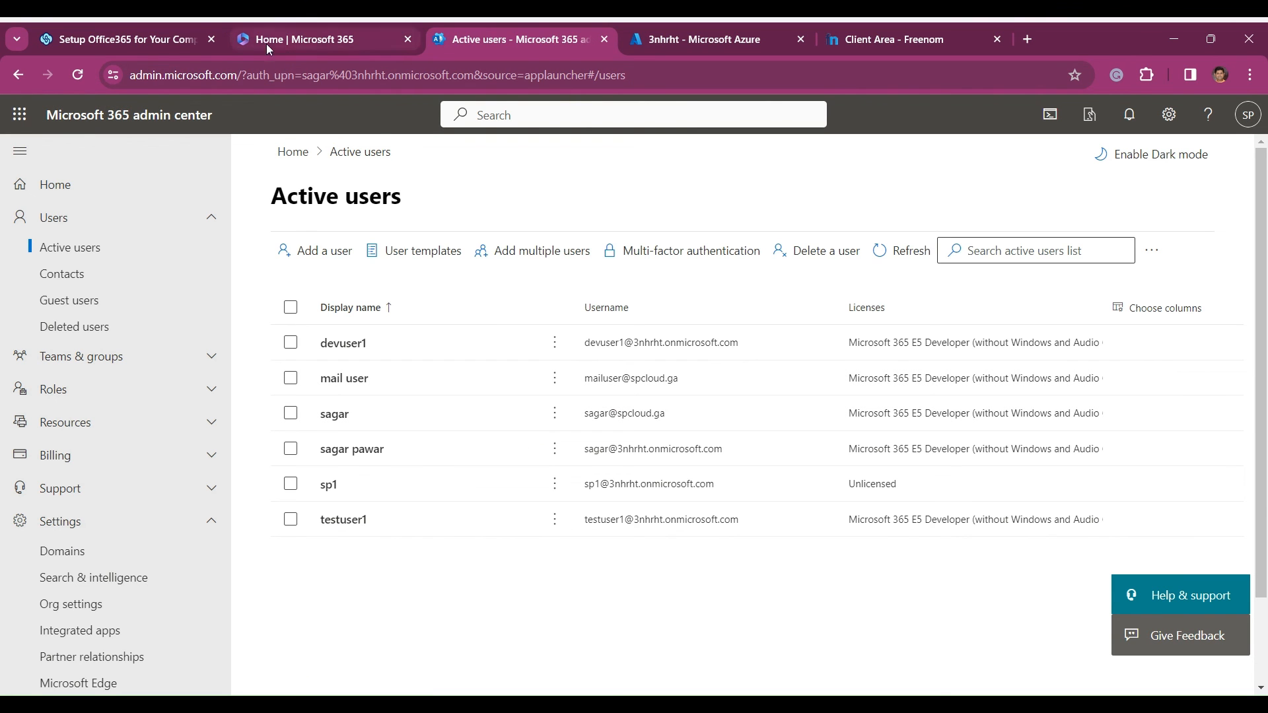
- Following the guide's Mail User Testing section, view the Install apps options on the Microsoft 365 home page and open Outlook on the web
{"action": "left_click", "coordinate": [127, 39]}
{"action": "scroll", "coordinate": [351, 385], "scroll_direction": "down", "scroll_amount": 6}
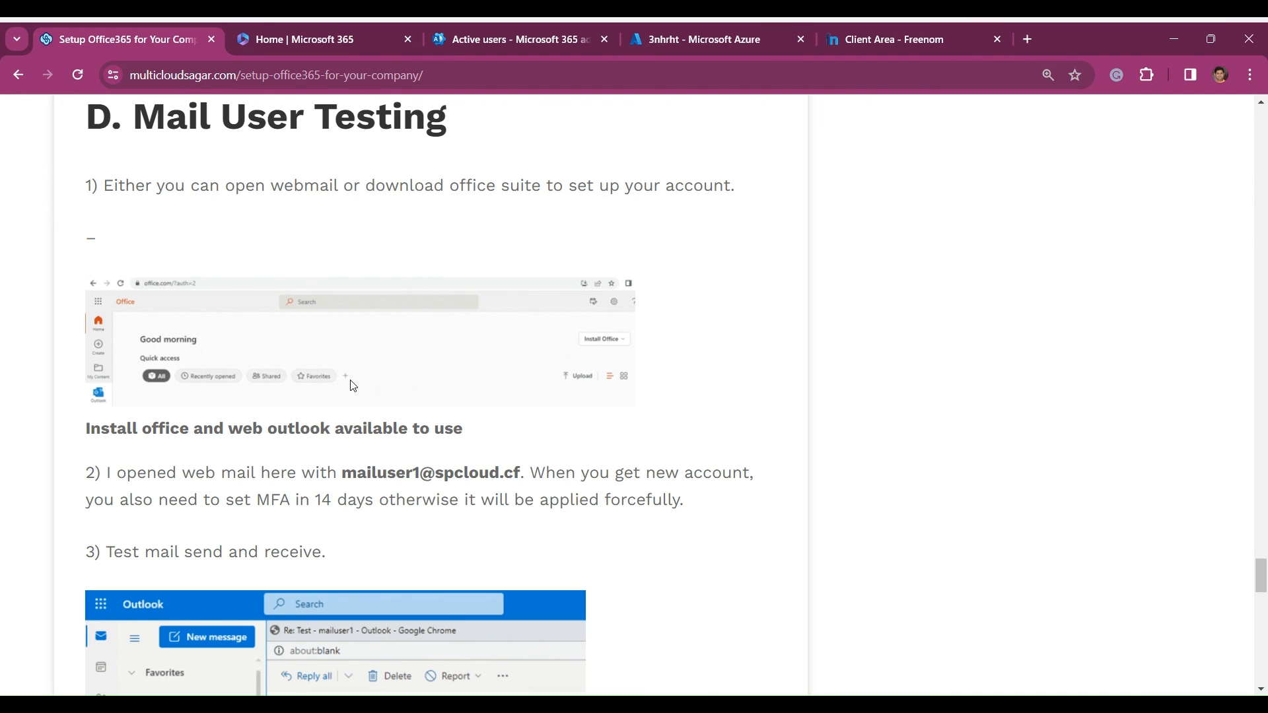
{"action": "left_click", "coordinate": [281, 40]}
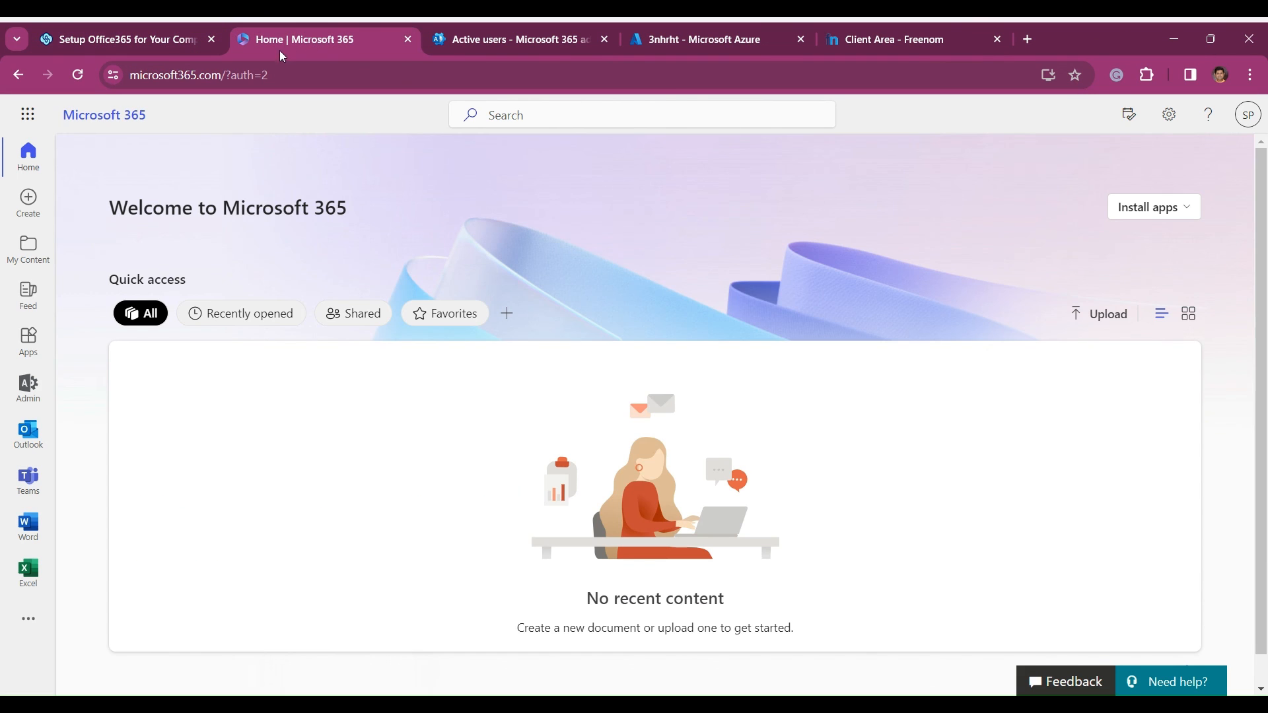
{"action": "left_click", "coordinate": [1186, 208]}
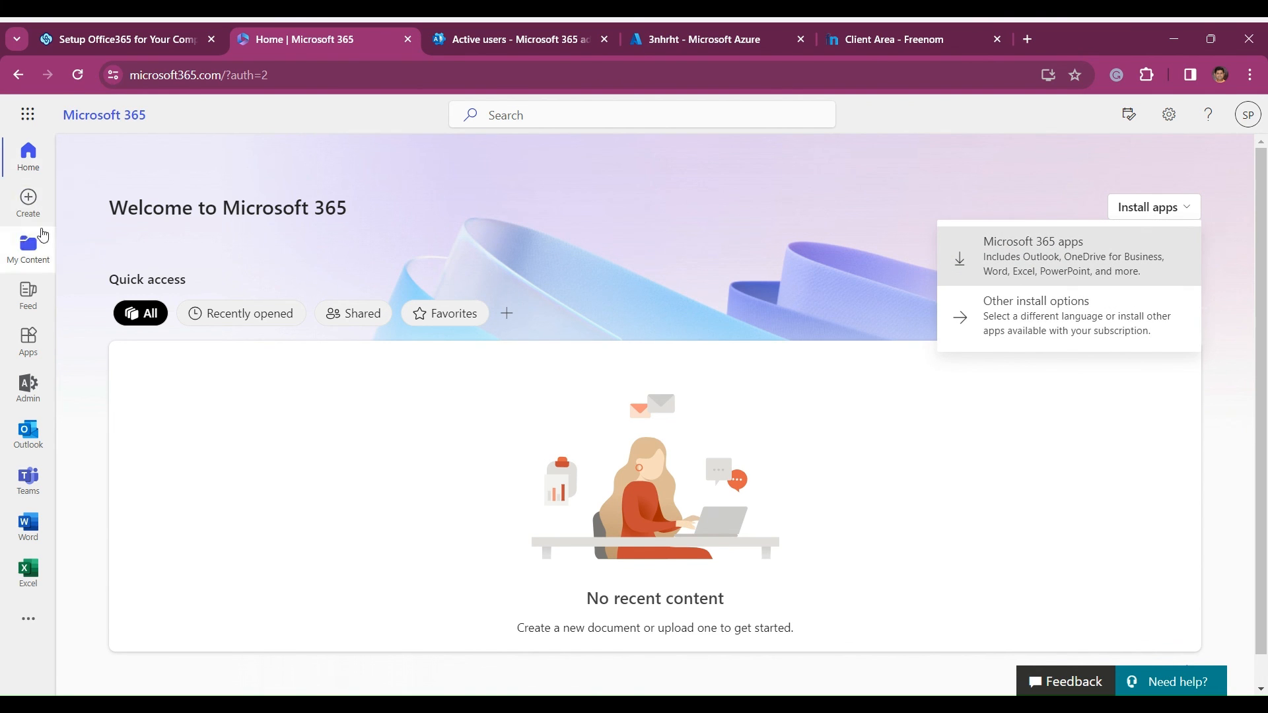
{"action": "left_click", "coordinate": [26, 122]}
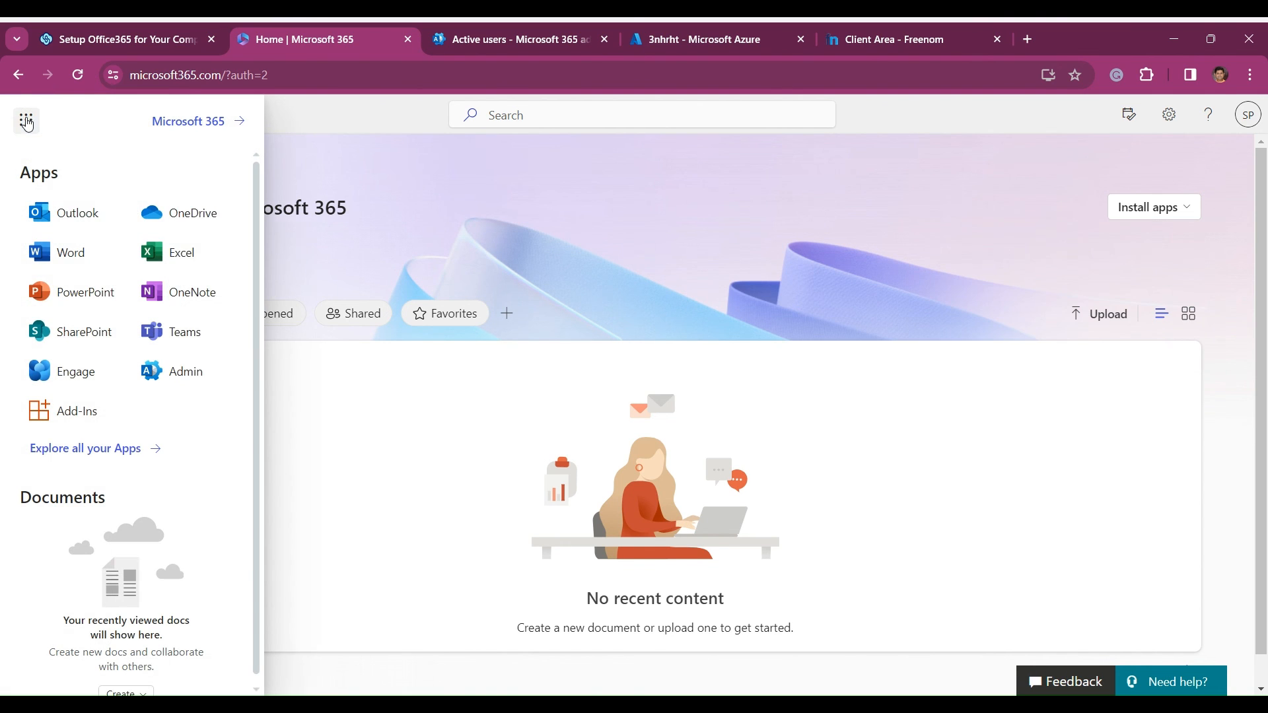
{"action": "left_click", "coordinate": [77, 216]}
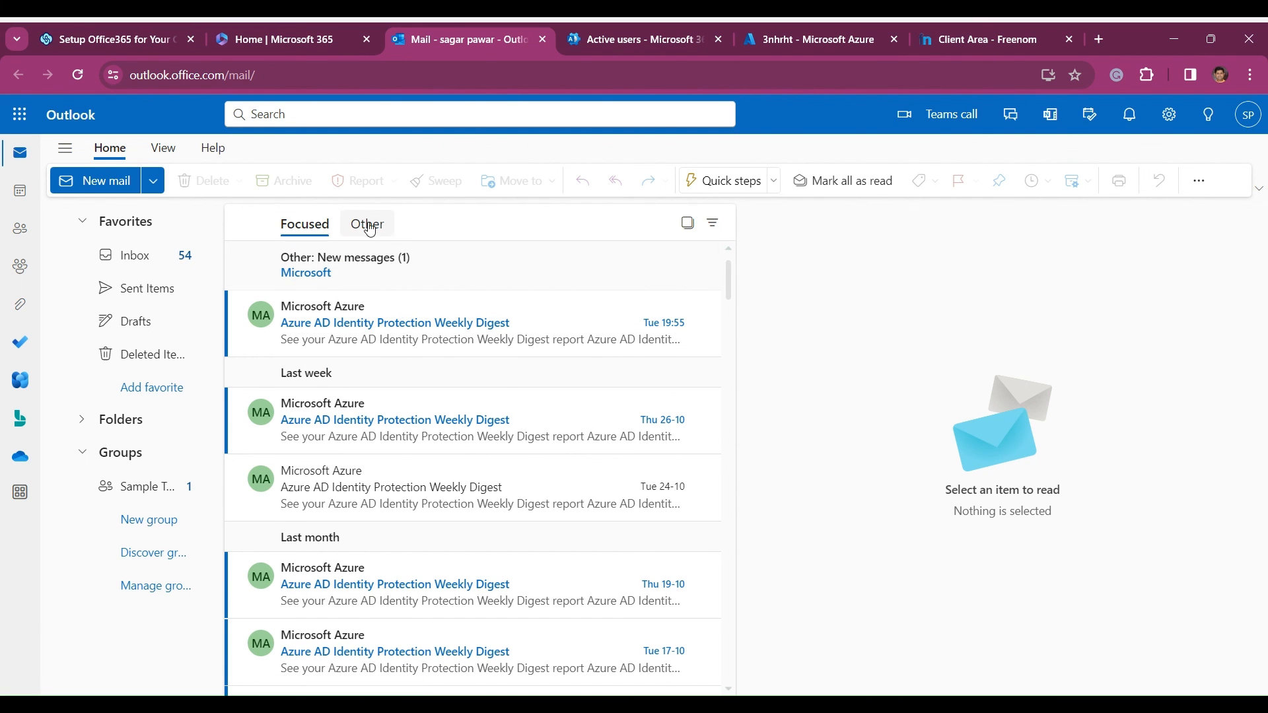
- Return to the setup guide and read its test mail send-and-receive example through to the end of the article
{"action": "left_click", "coordinate": [105, 39]}
{"action": "scroll", "coordinate": [403, 234], "scroll_direction": "down", "scroll_amount": 6}
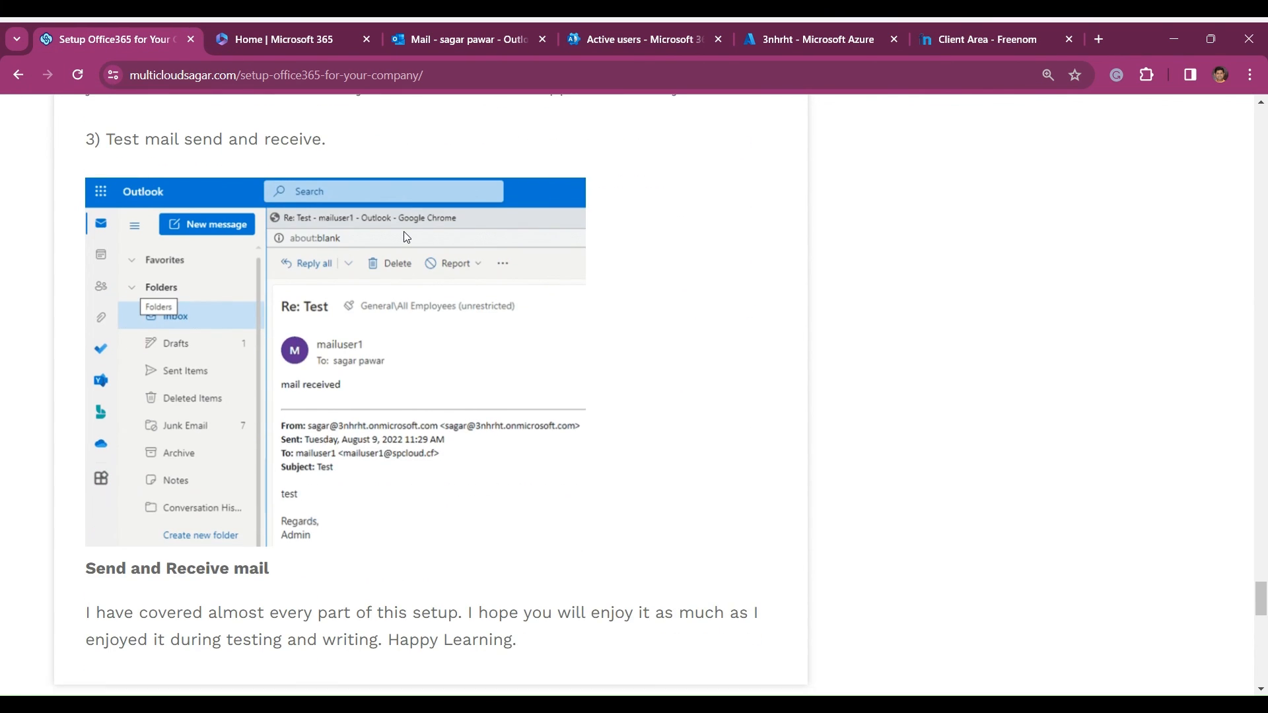
{"action": "scroll", "coordinate": [403, 232], "scroll_direction": "down", "scroll_amount": 2}
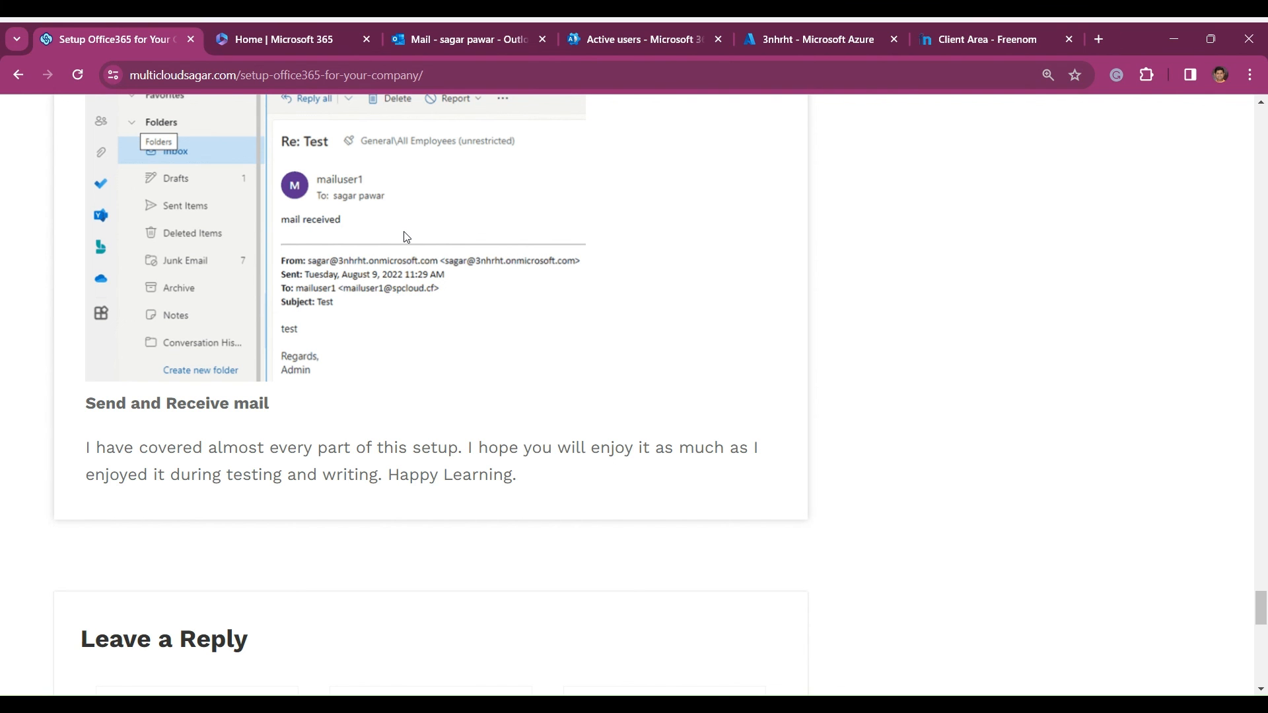
{"action": "scroll", "coordinate": [561, 377], "scroll_direction": "down", "scroll_amount": 2}
{"action": "scroll", "coordinate": [561, 377], "scroll_direction": "up", "scroll_amount": 2}
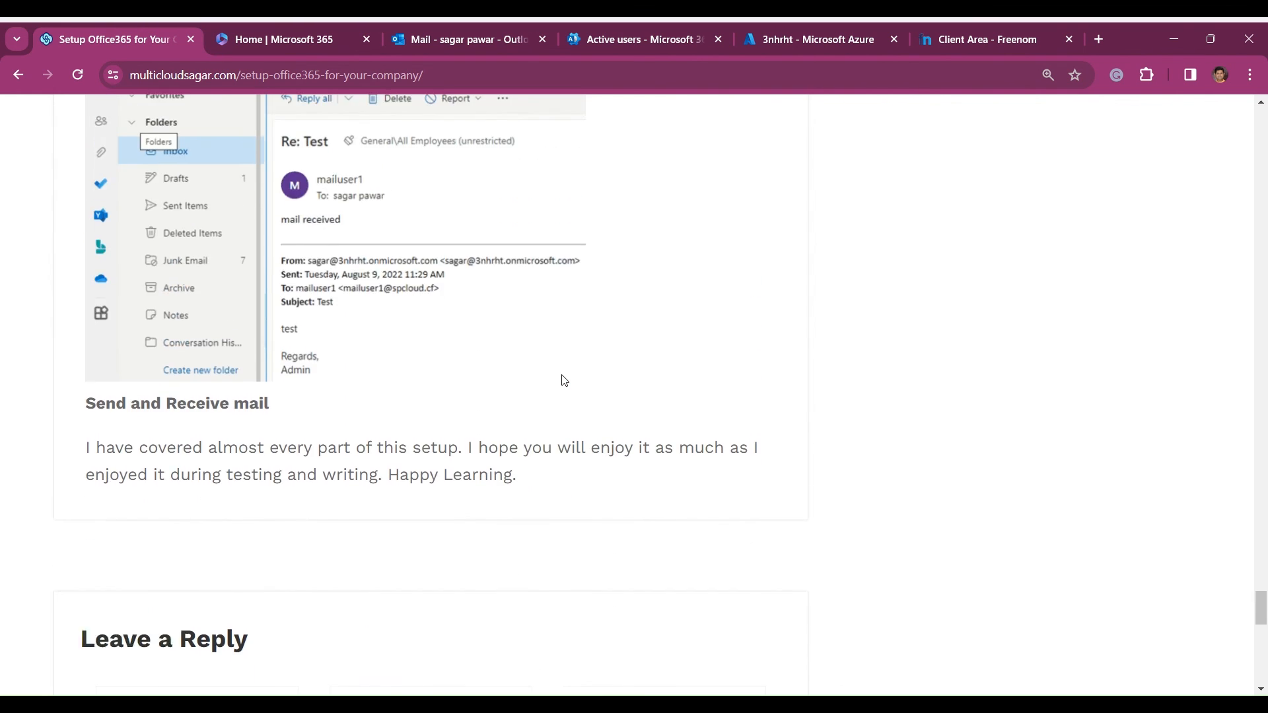